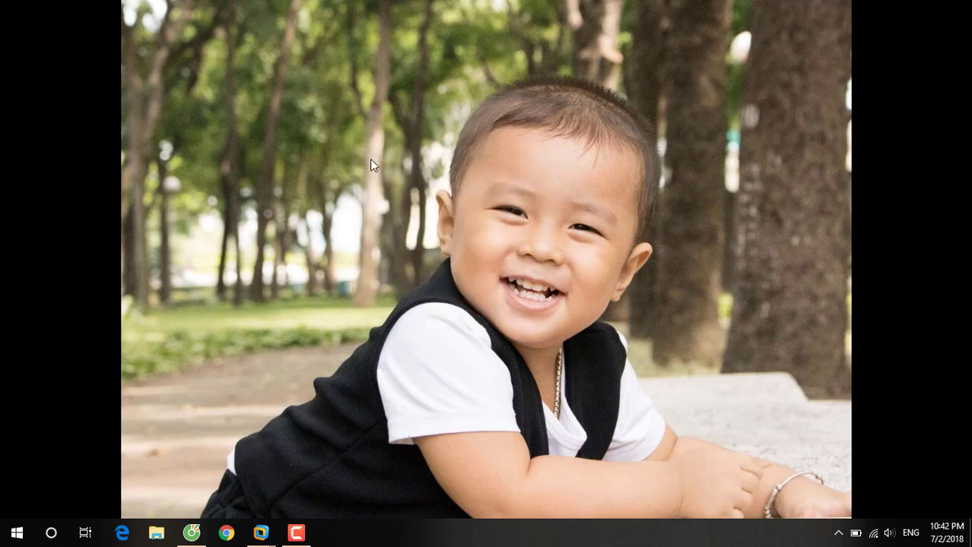
# Bring the Windows Server 2008 R2 x64 virtual machine up full-screen from the VMware taskbar thumbnail
pyautogui.moveTo(261, 533)
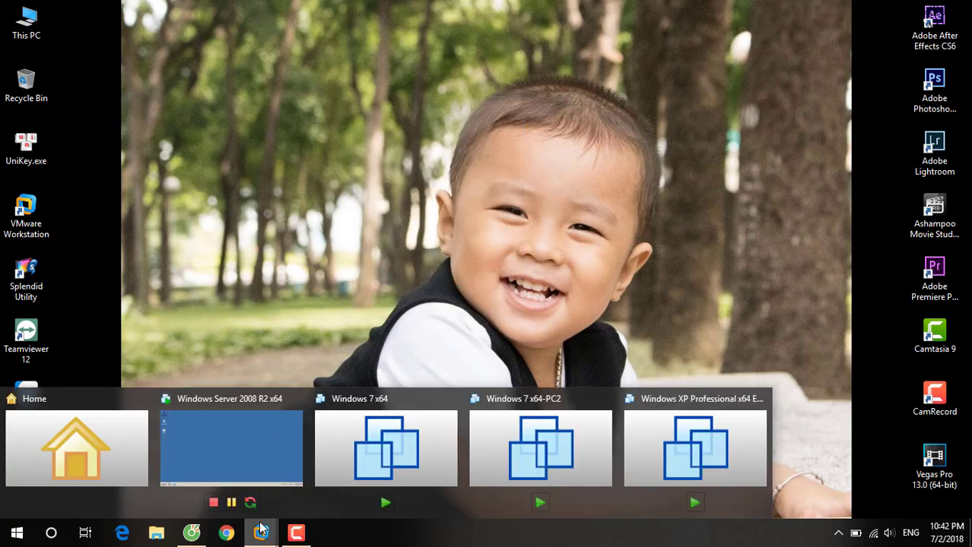
pyautogui.click(260, 444)
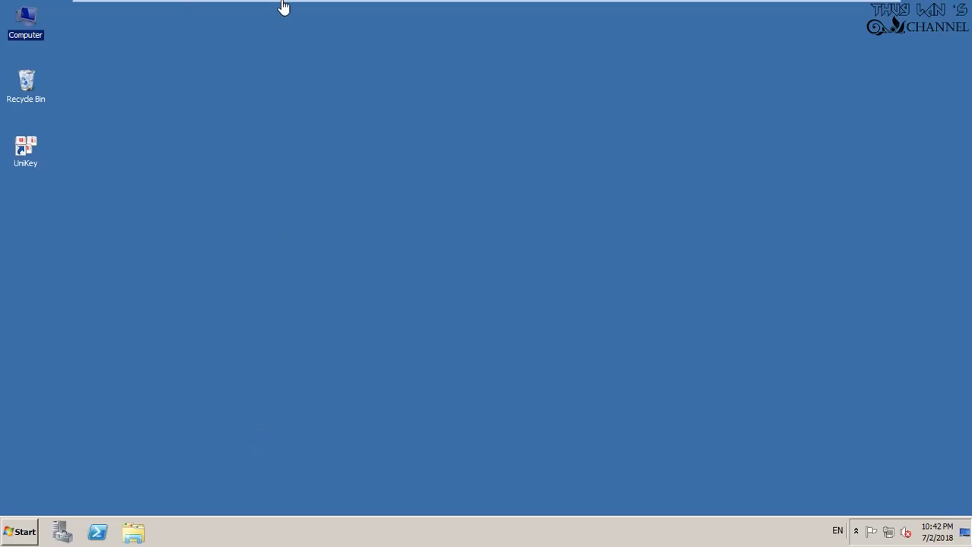
# Launch a blank Notepad document through the Run prompt with 'notepad'
pyautogui.moveTo(282, 7)
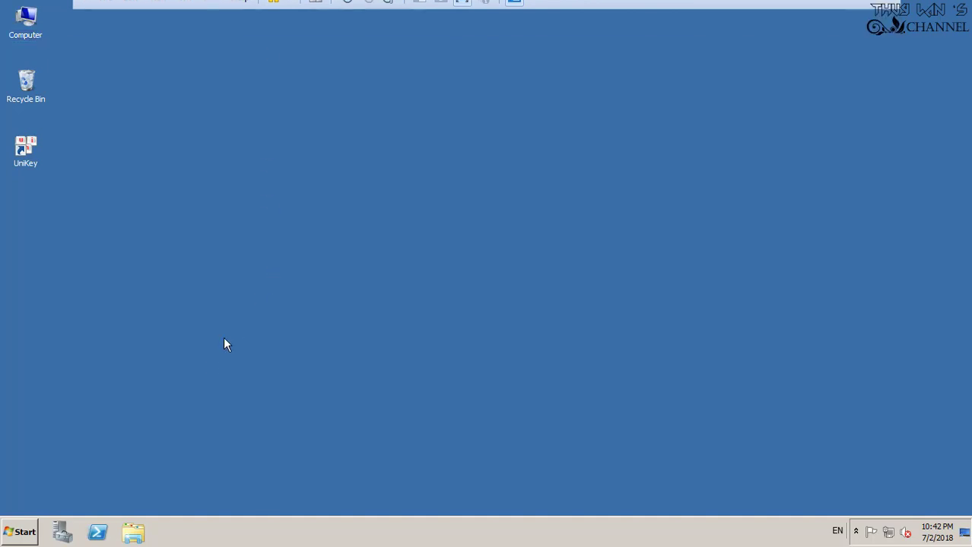
pyautogui.press('super+r')
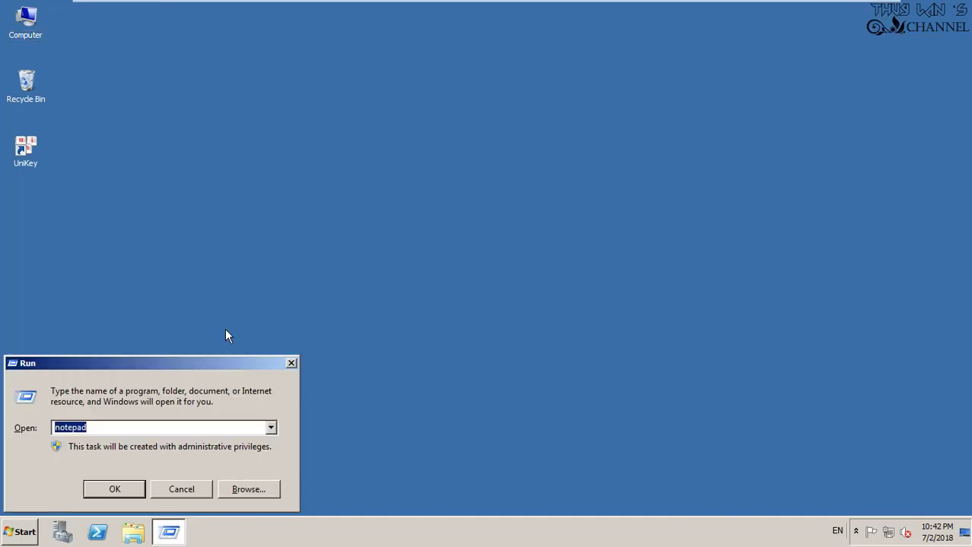
pyautogui.press('Return')
# Type the greeting 'Chào các bạn,' and an intro about promoting Windows Server 2008 to a domain controller
pyautogui.write('C')
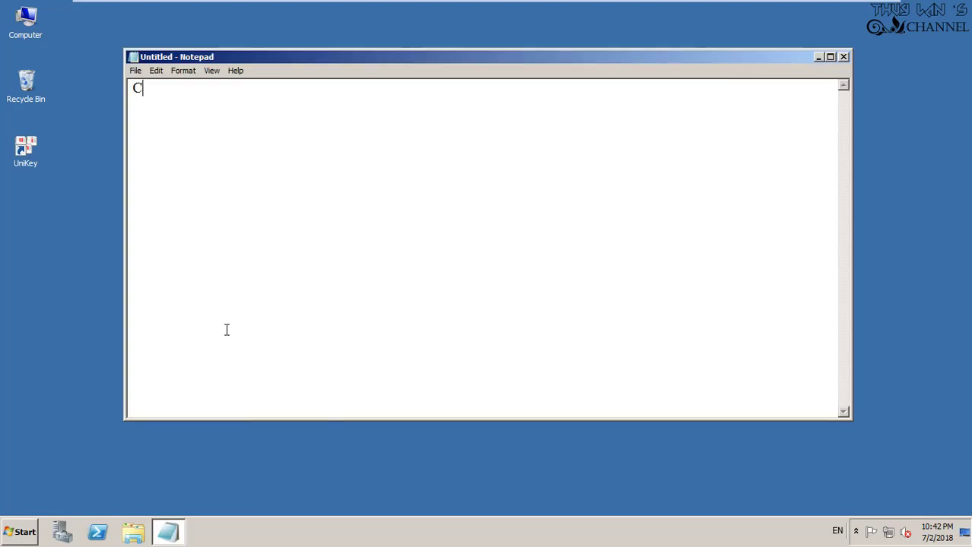
pyautogui.write('hào các bạn,')
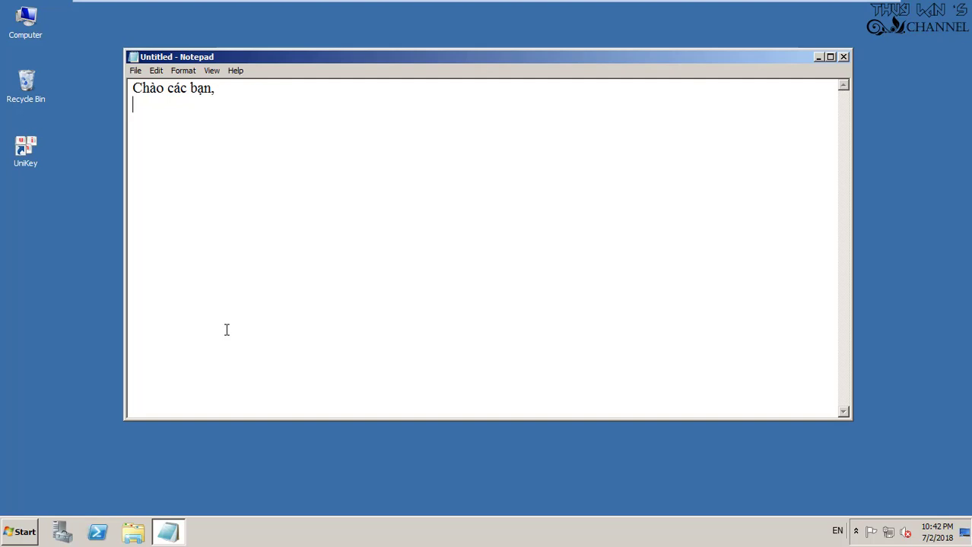
pyautogui.press('Return')
pyautogui.write('Hôm nay ')
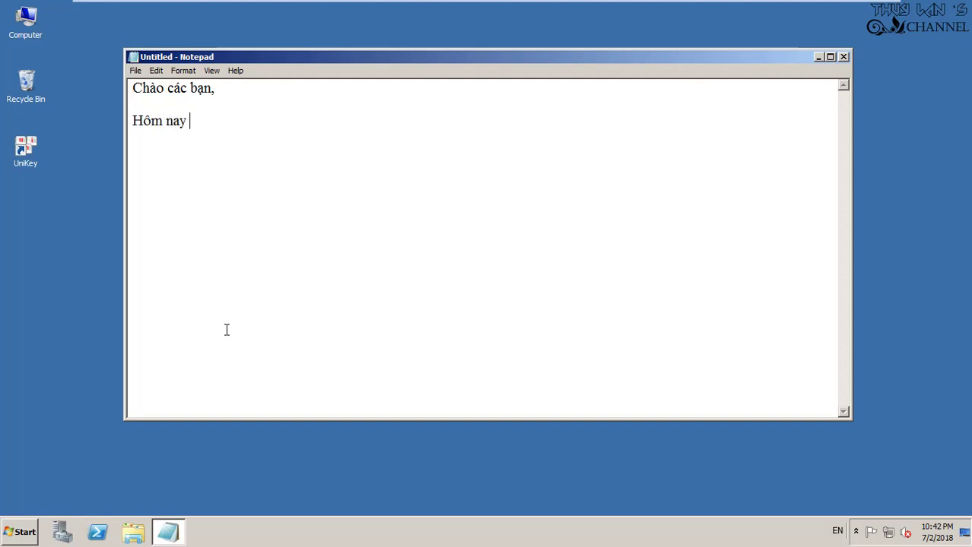
pyautogui.write('mình sẽ huớ')
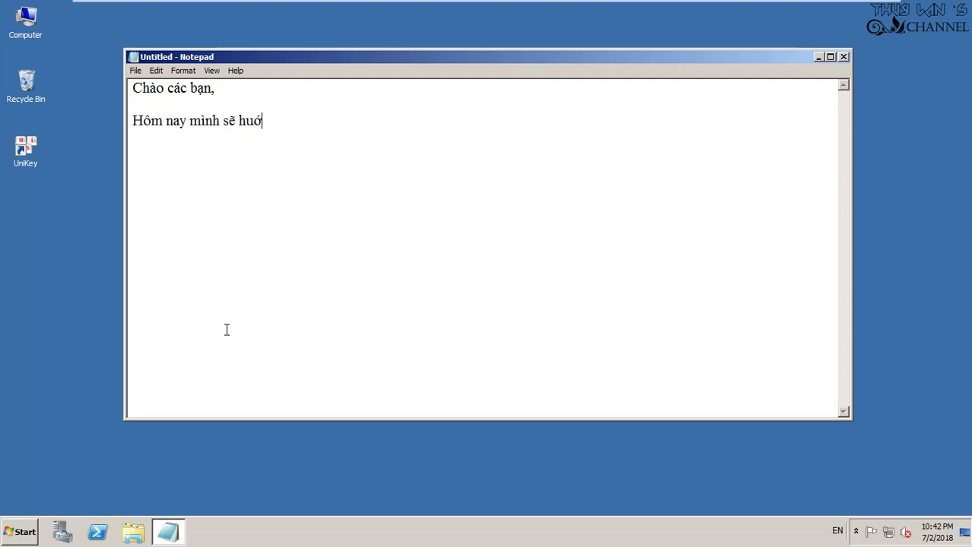
pyautogui.press('BackSpace')
pyautogui.press('BackSpace')
pyautogui.write('ướng dẫn các')
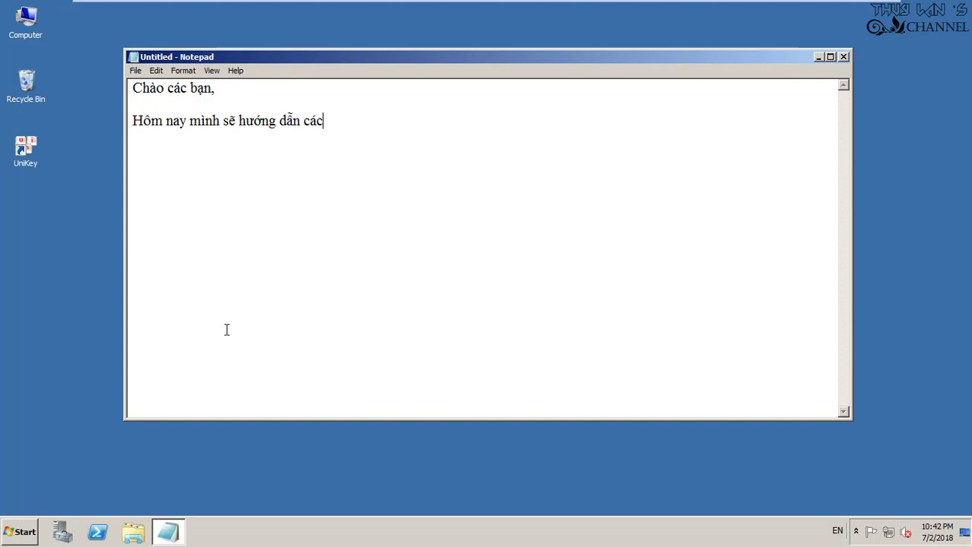
pyautogui.write(' ba')
pyautogui.write('nj ')
pyautogui.write('nâng ca')
pyautogui.write('aps ')
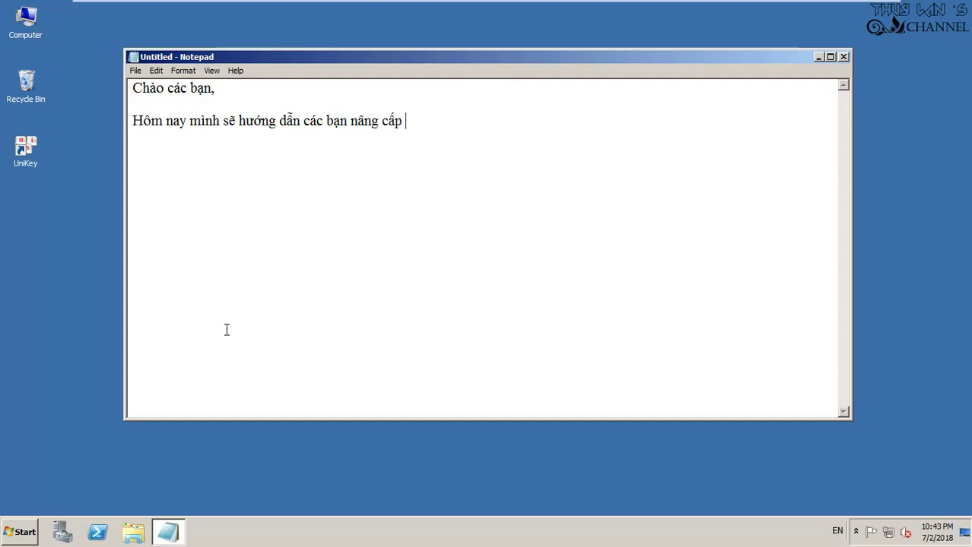
pyautogui.write('DC (ddomai')
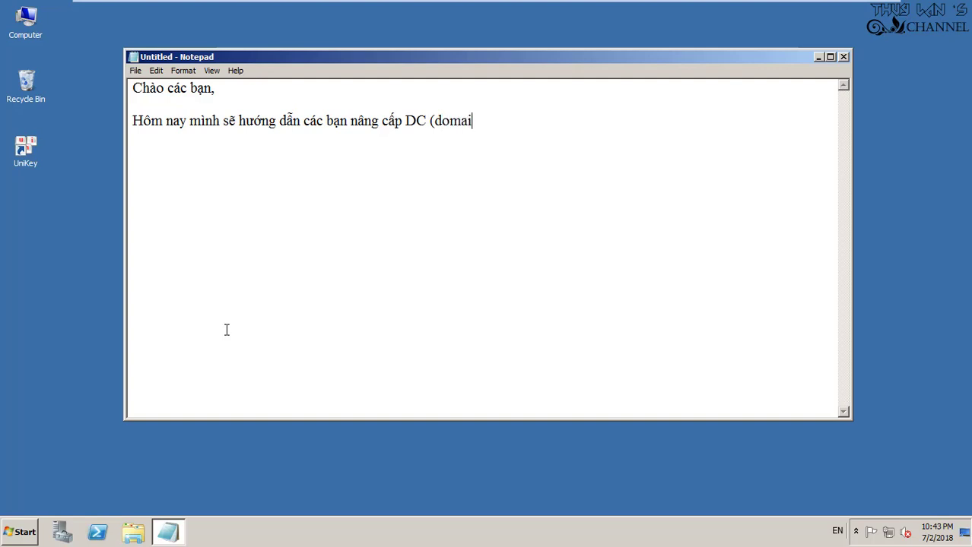
pyautogui.write('n controlle')
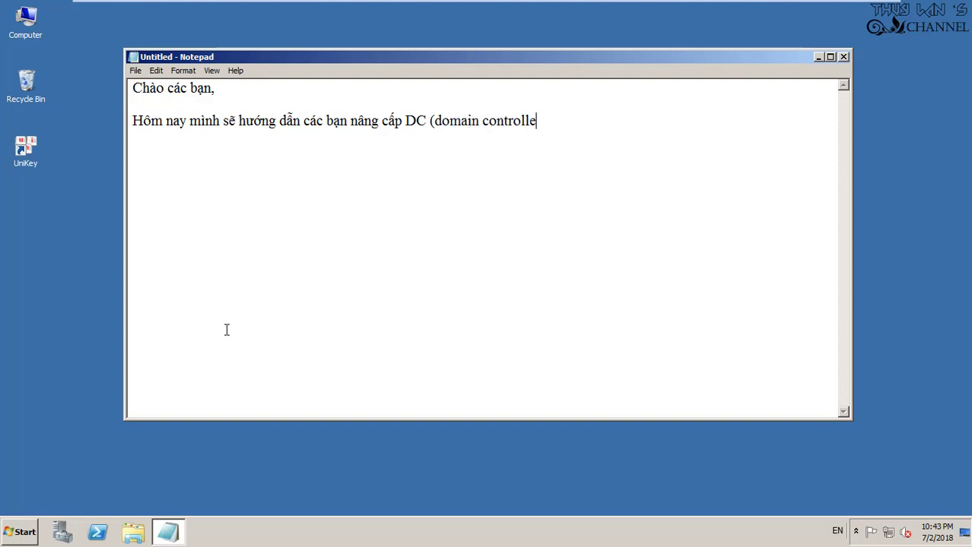
pyautogui.write('r) cho 1 máy ')
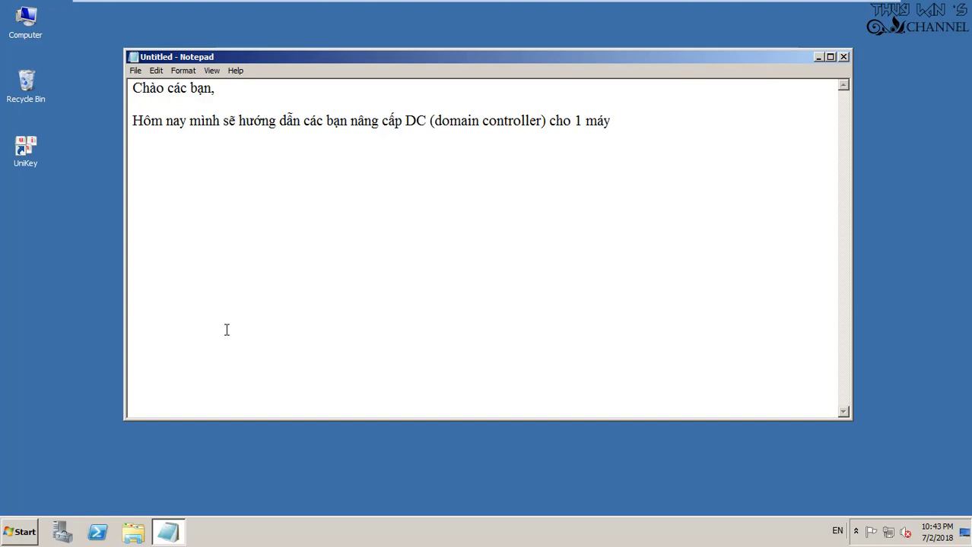
pyautogui.write('tinhs chs5')
pyautogui.press('BackSpace')
pyautogui.press('BackSpace')
pyautogui.write('ajy windo')
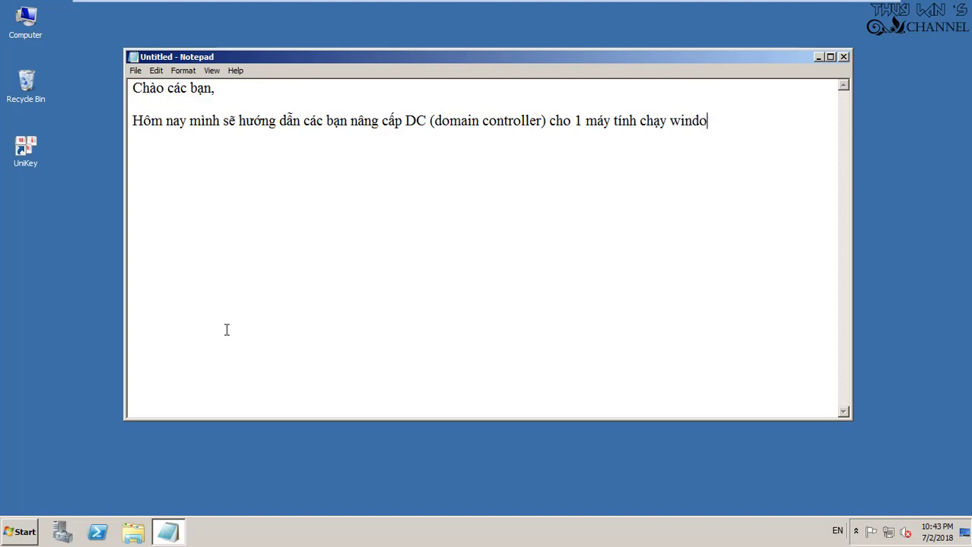
pyautogui.write('ws server, ở đây min')
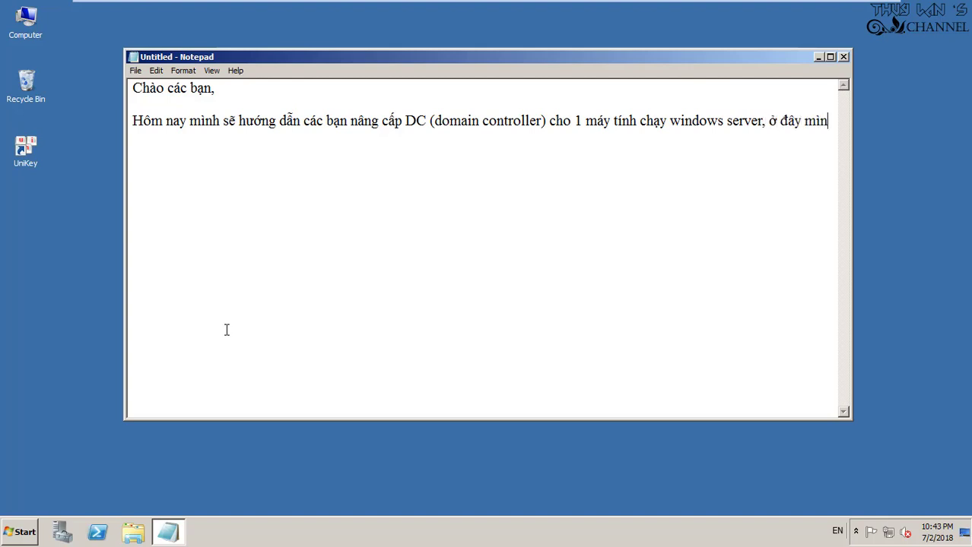
pyautogui.press('BackSpace')
pyautogui.press('BackSpace')
pyautogui.write('ình chọn wi')
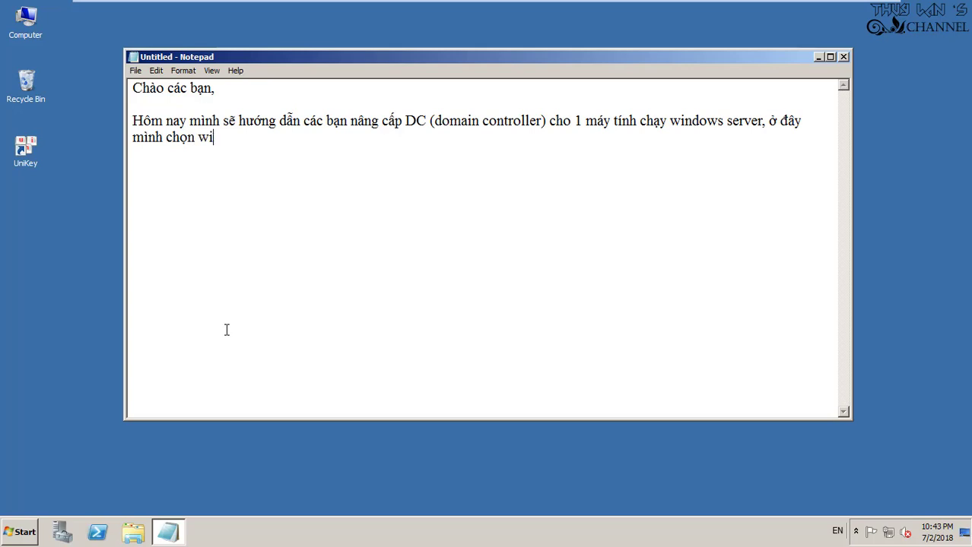
pyautogui.write('ndows server 2')
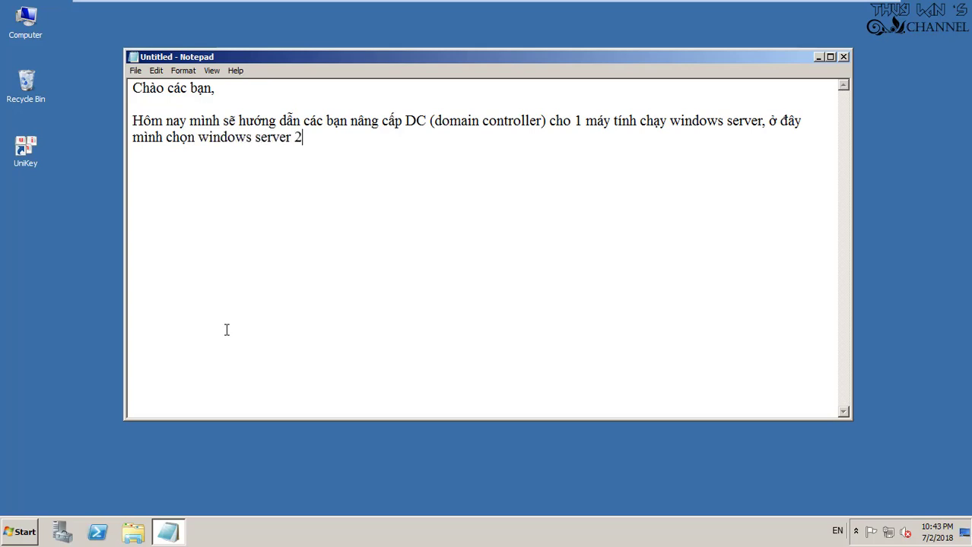
pyautogui.write('008.')
pyautogui.rightClick(27, 20)
pyautogui.click(47, 130)
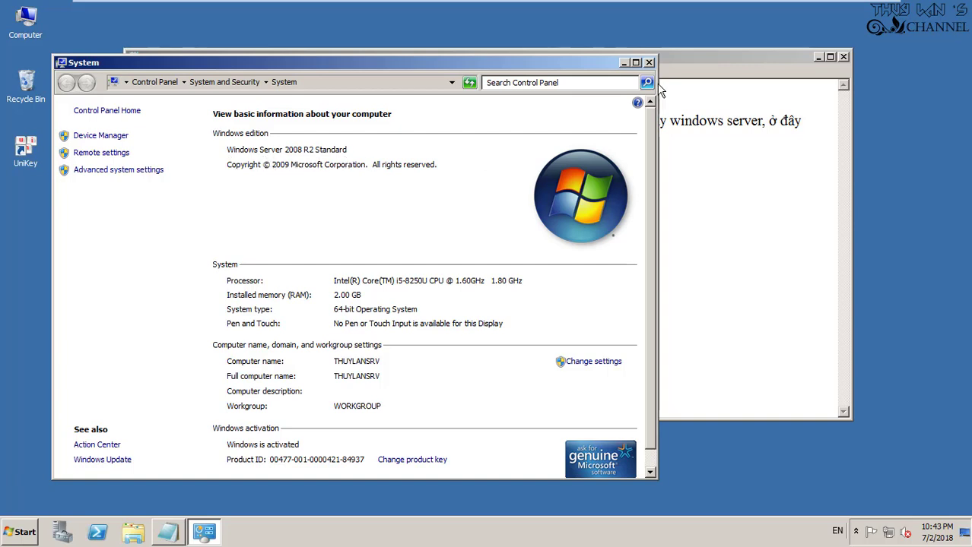
pyautogui.click(648, 62)
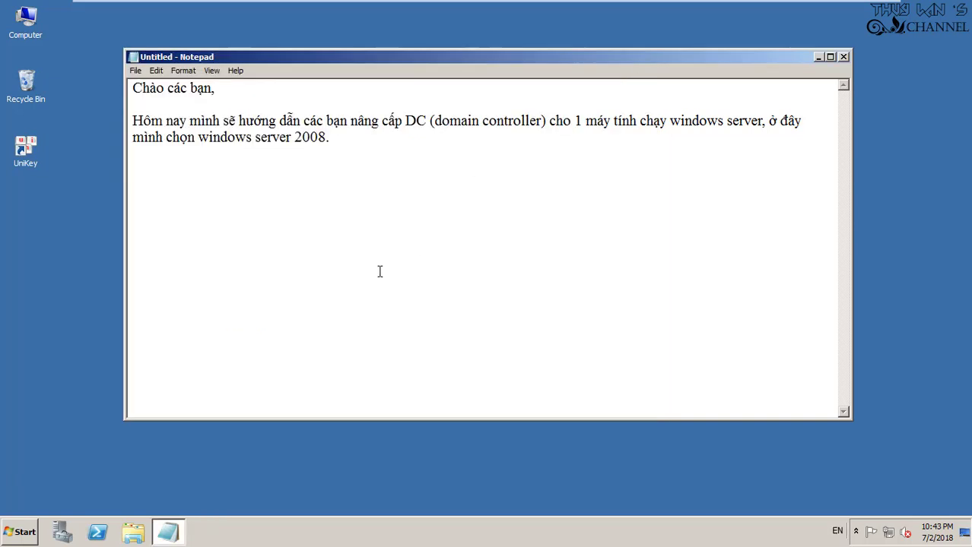
# Write step 1: first set a static IP for the machine acting as DC (the server)
pyautogui.write('1. T')
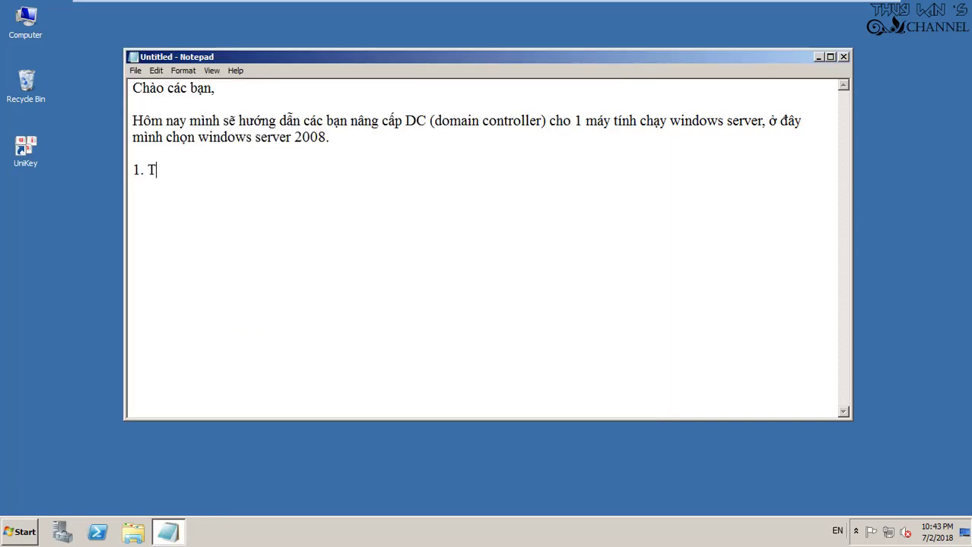
pyautogui.write('ruớc tiên, mình ')
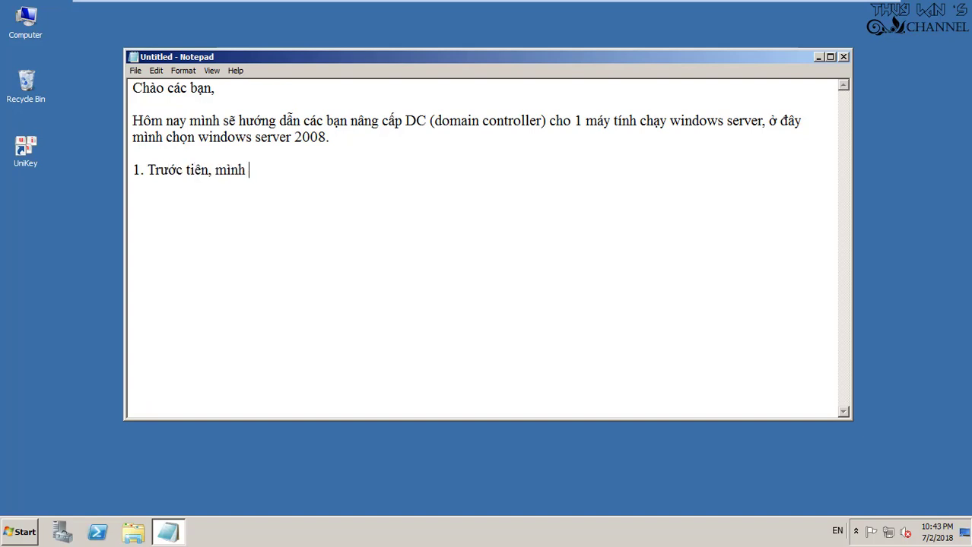
pyautogui.write('d0a9')
pyautogui.press('BackSpace')
pyautogui.press('BackSpace')
pyautogui.press('BackSpace')
pyautogui.press('BackSpace')
pyautogui.write('d')
pyautogui.write('9a')
pyautogui.write('t ')
pyautogui.write('IP')
pyautogui.write('tinh4 cho ma')
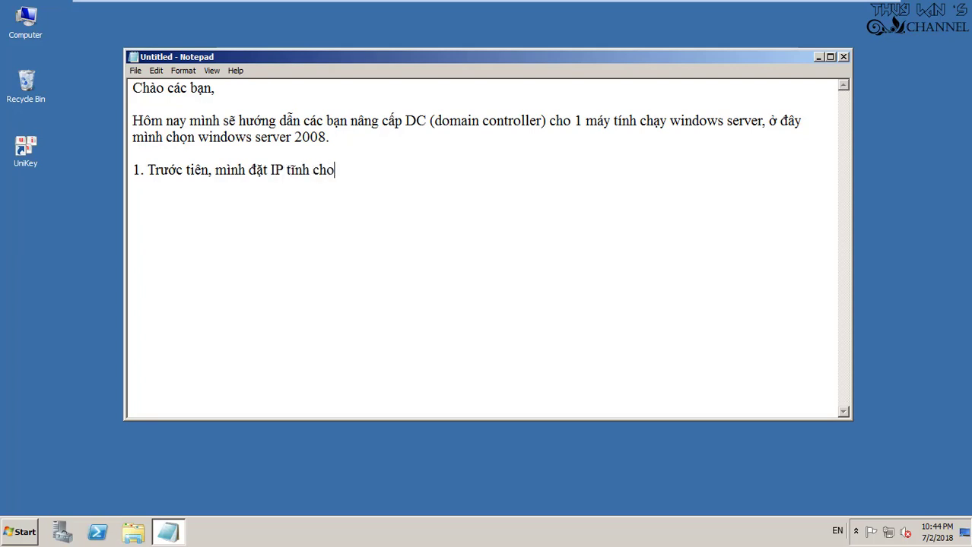
pyautogui.write('y1')
pyautogui.press('BackSpace')
pyautogui.write('tinh1 ')
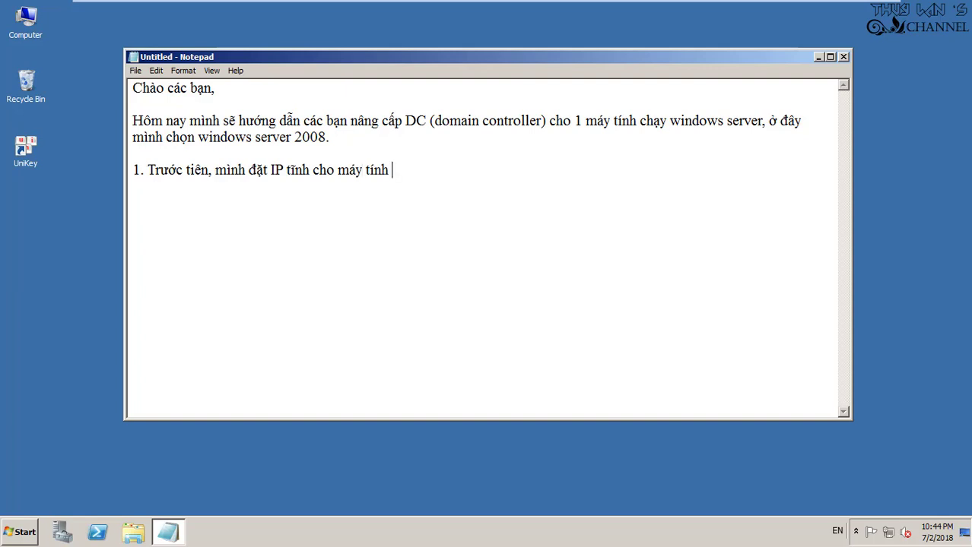
pyautogui.write('lam2 ')
pyautogui.write('DC')
pyautogui.write('.')
pyautogui.press('BackSpace')
pyautogui.write('(may1 server).')
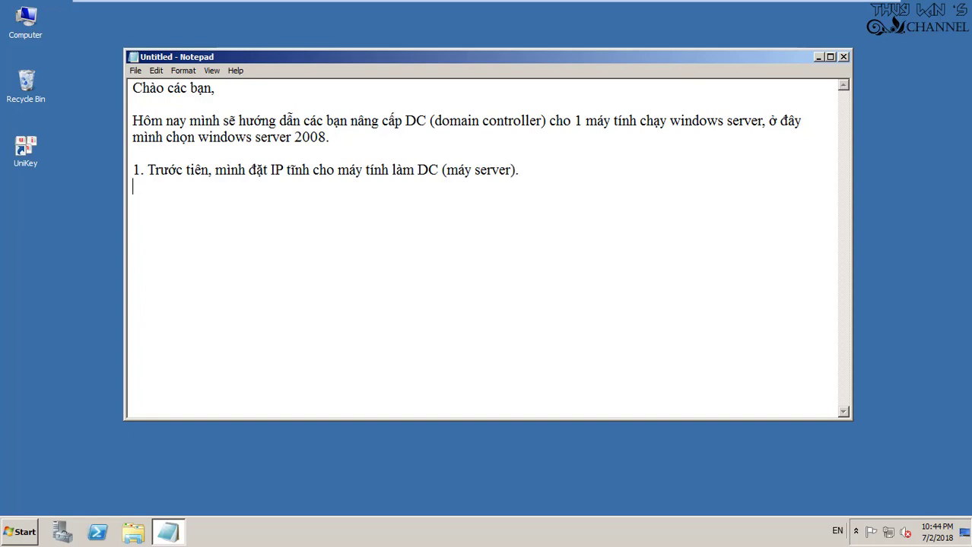
# Add the line to use ncpa.cpl or Network Setting for the static IP, then bring up Run
pyautogui.write('- Dùng le')
pyautogui.write('ejnh n')
pyautogui.write('cpa.cpl ')
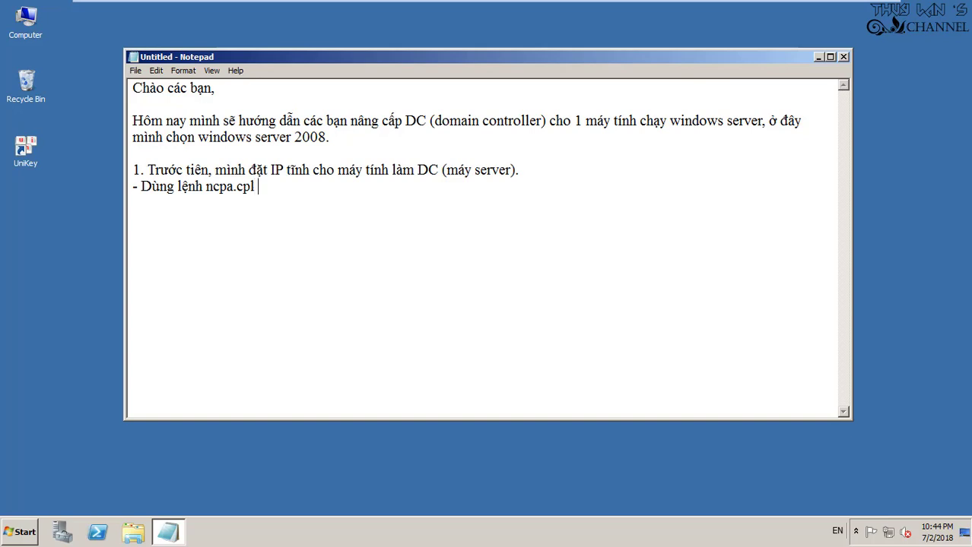
pyautogui.write('hoặc mở N')
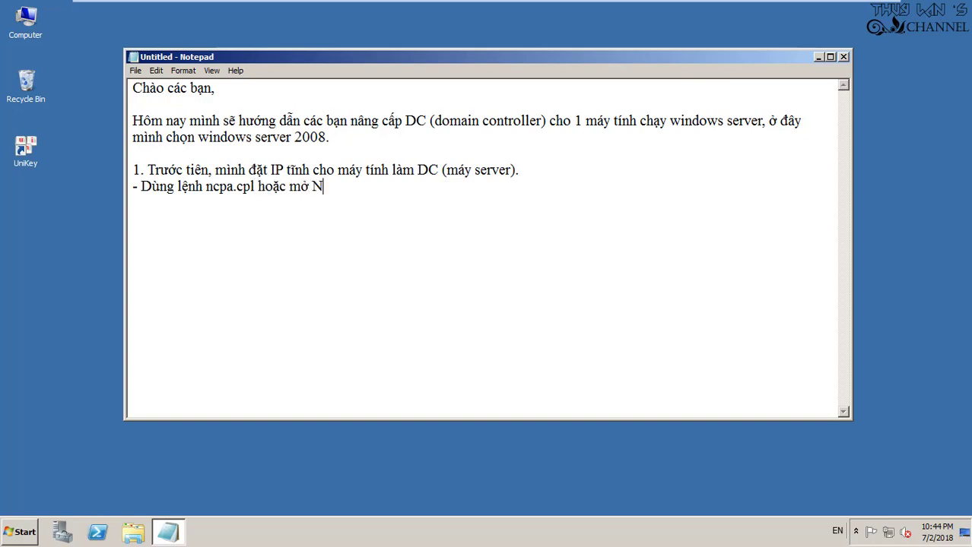
pyautogui.write('etwork Setting để d')
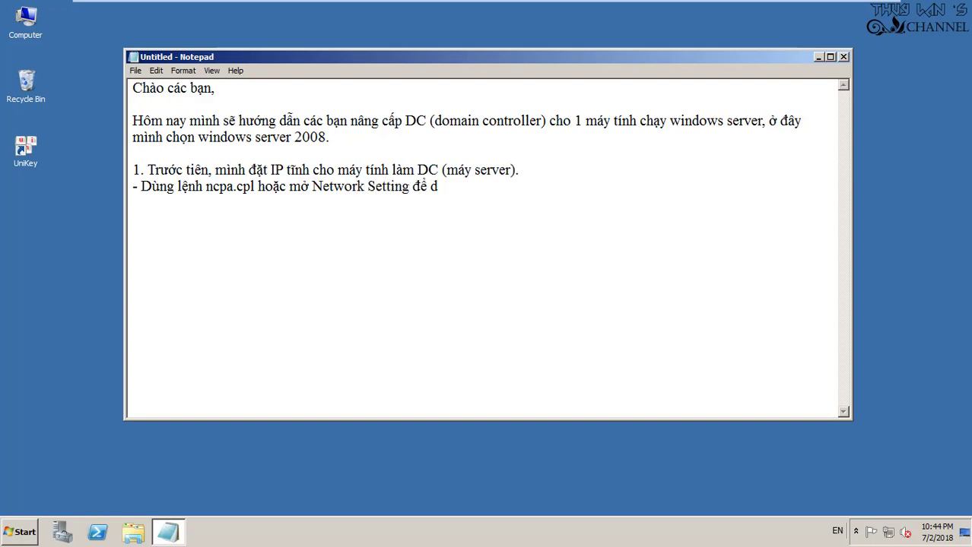
pyautogui.press('BackSpace')
pyautogui.write('đặt IP tĩnh.')
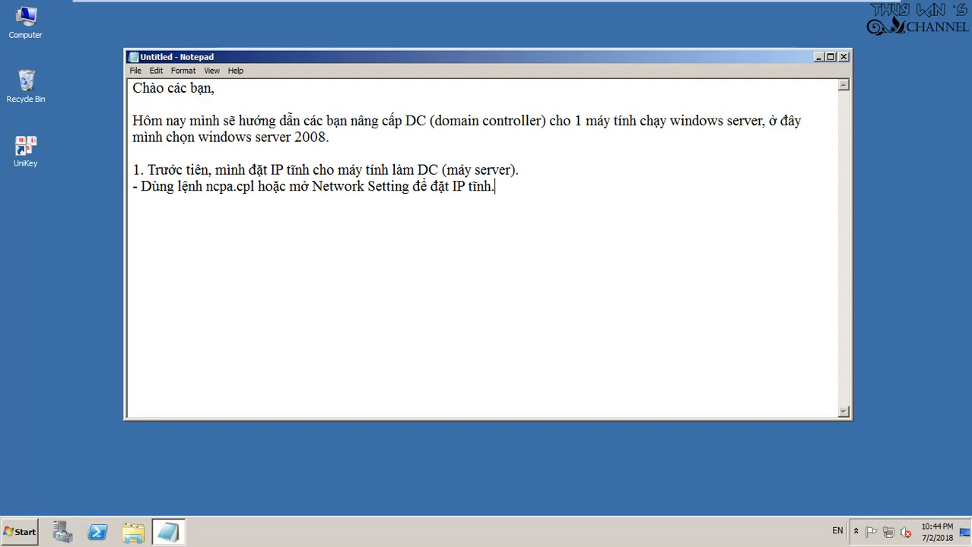
pyautogui.press('super+r')
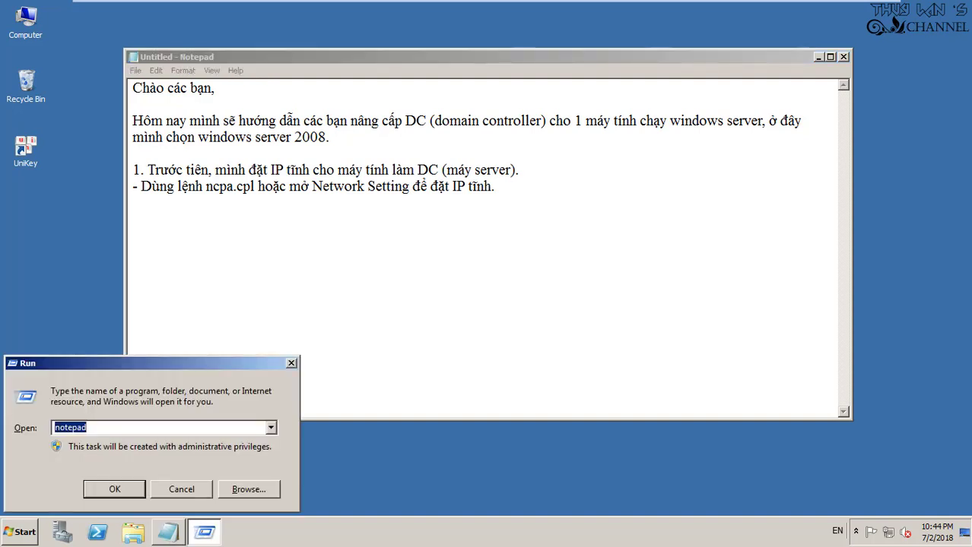
# Run ncpa.cpl and inspect the Local Area Connection's IPv4 properties without changing anything
pyautogui.write('c')
pyautogui.press('BackSpace')
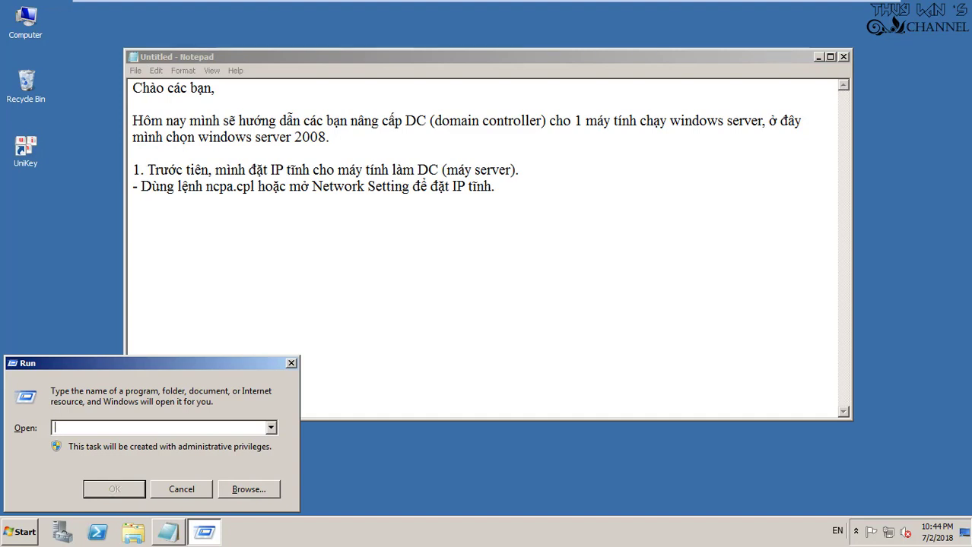
pyautogui.write('ncpa.cpl')
pyautogui.press('Return')
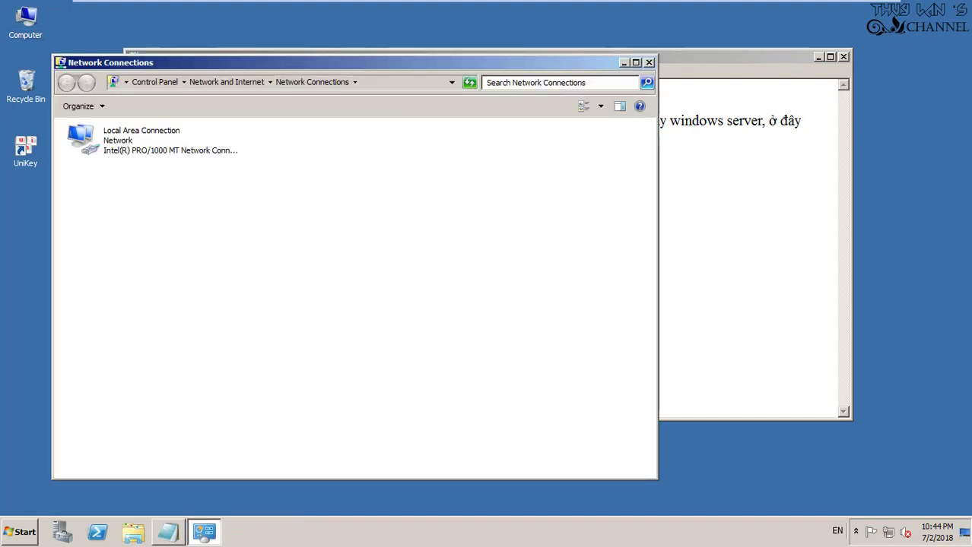
pyautogui.click(141, 135)
pyautogui.rightClick(108, 132)
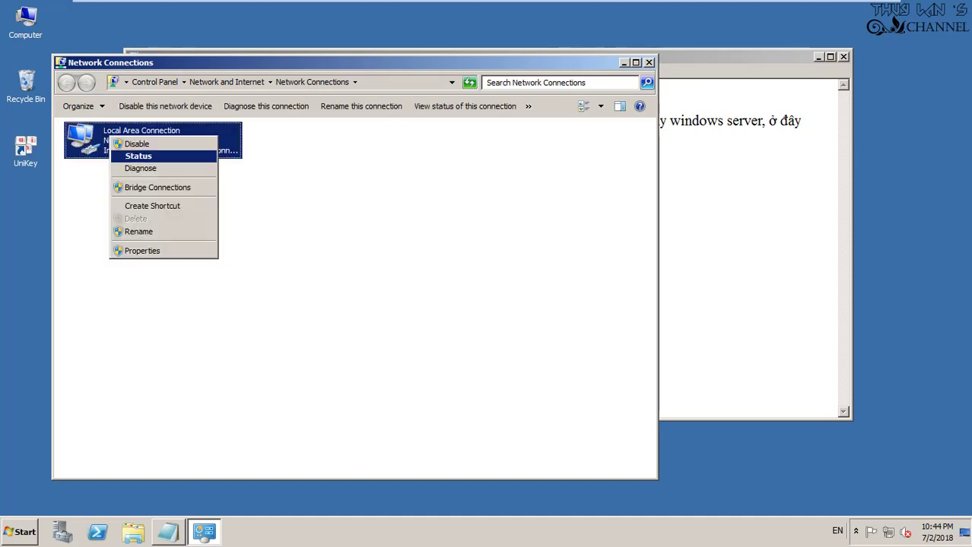
pyautogui.click(125, 154)
pyautogui.hotkey('alt', 'p')
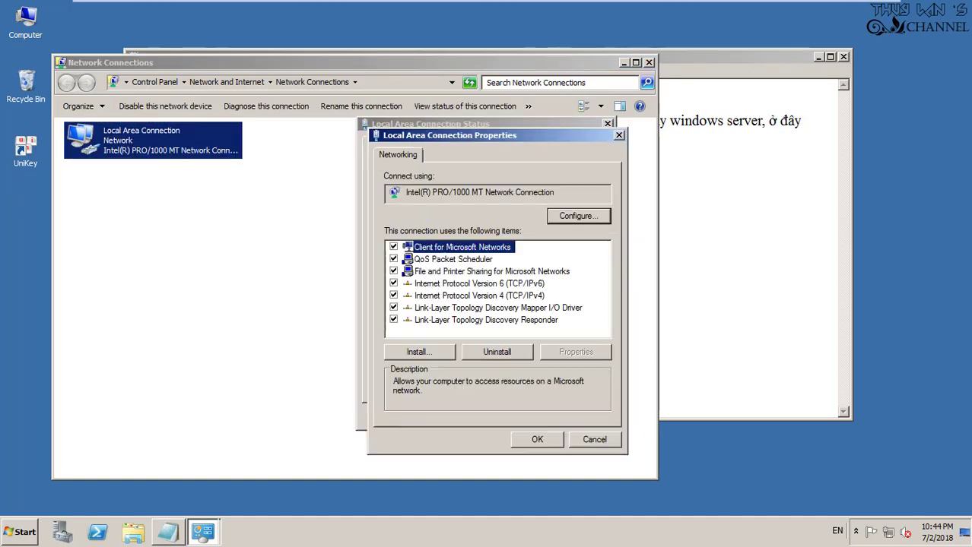
pyautogui.click(479, 295)
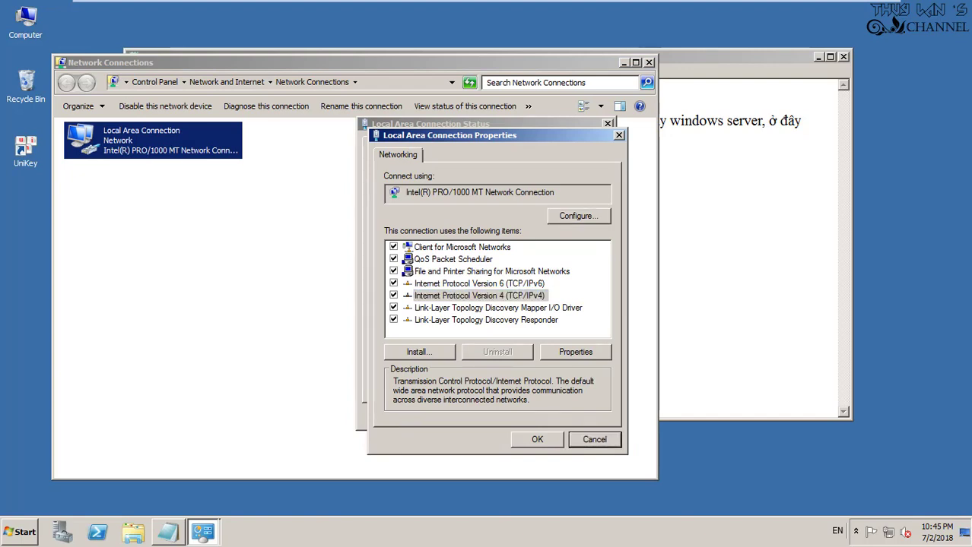
pyautogui.click(595, 439)
pyautogui.press('Escape')
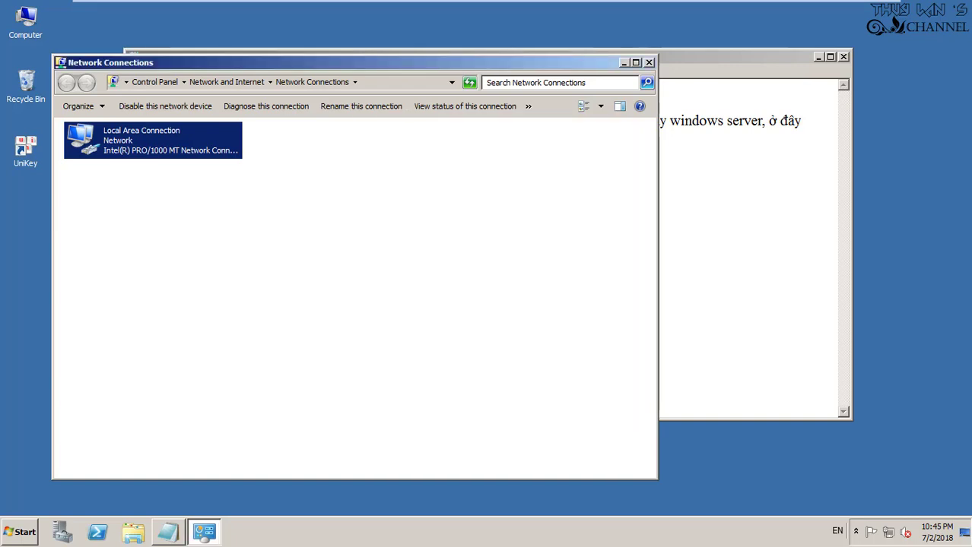
pyautogui.click(648, 62)
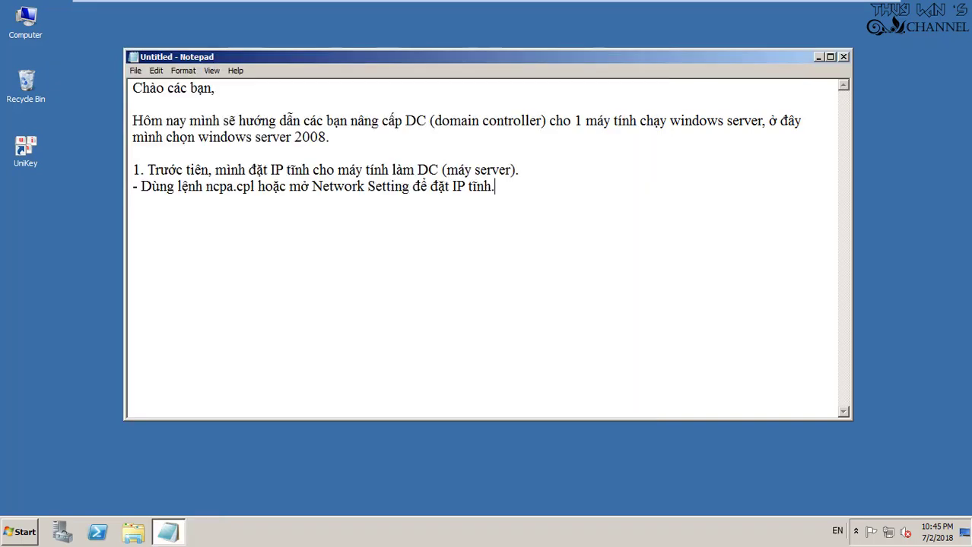
# In Network and Sharing Center, check the connection details: address 192.168.90.10, gateway 192.168.90.2
pyautogui.rightClick(888, 532)
pyautogui.click(896, 520)
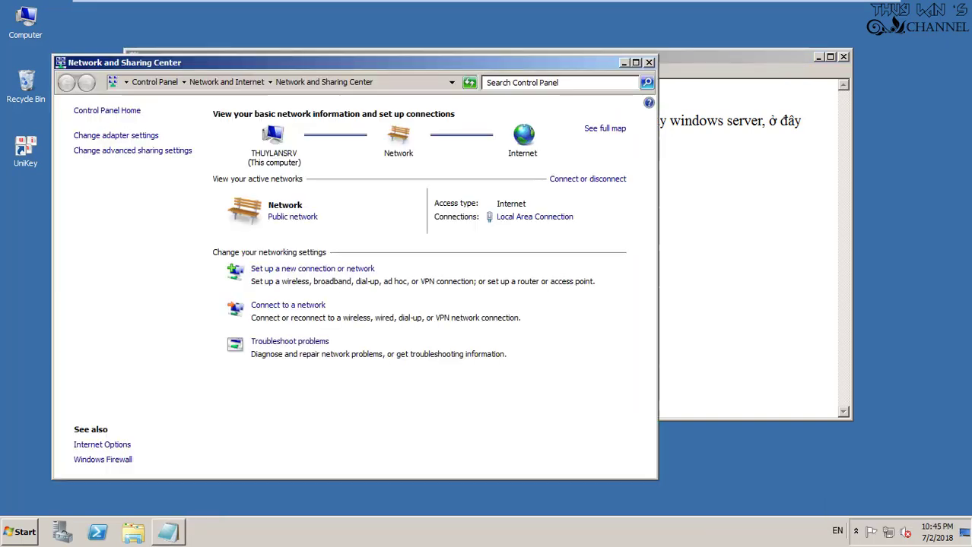
pyautogui.click(535, 217)
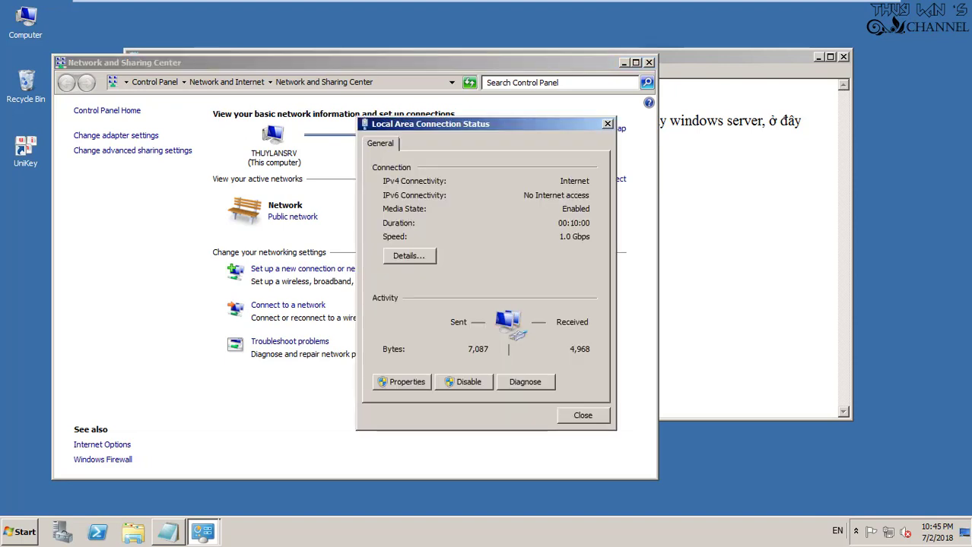
pyautogui.click(409, 255)
pyautogui.click(411, 282)
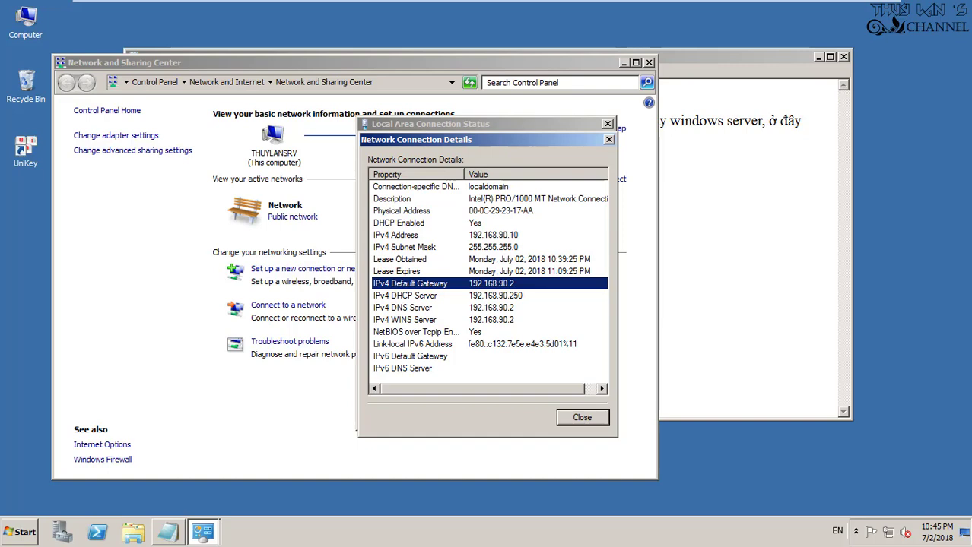
pyautogui.press('Escape')
pyautogui.press('Escape')
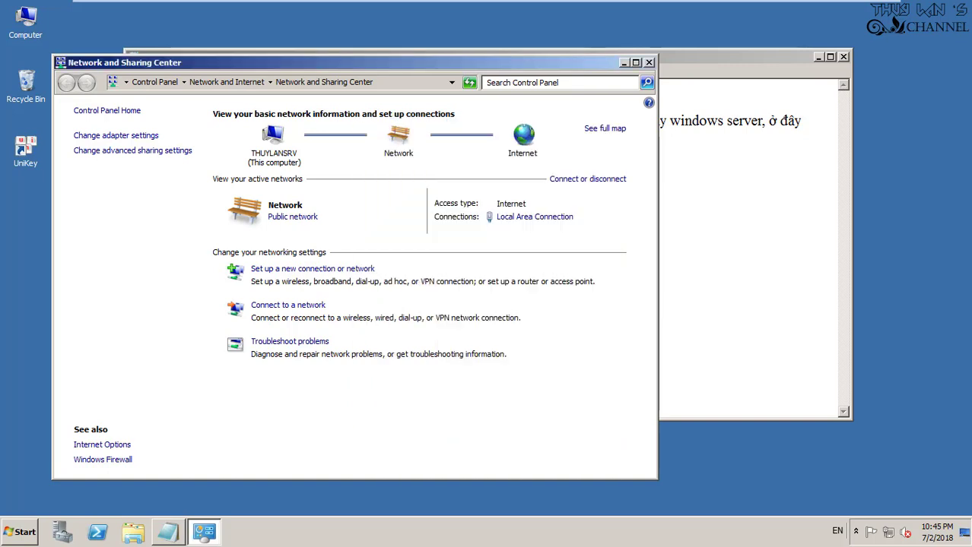
pyautogui.moveTo(342, 63); pyautogui.dragTo(587, 51)
# Note that the VM network is 192.168.90.0 and the DC will get static IP 192.168.90.1
pyautogui.click(233, 186)
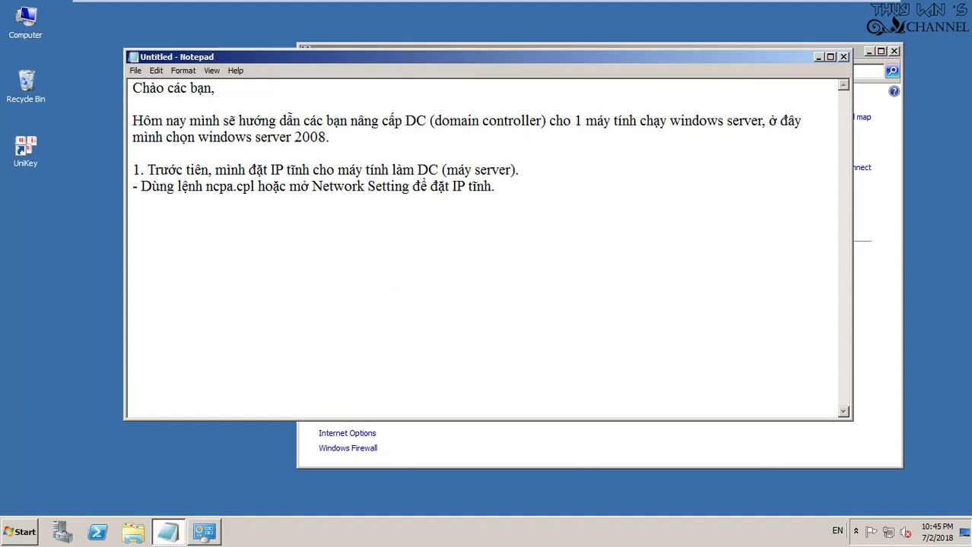
pyautogui.write('- Đươ')
pyautogui.write('ng mạng ')
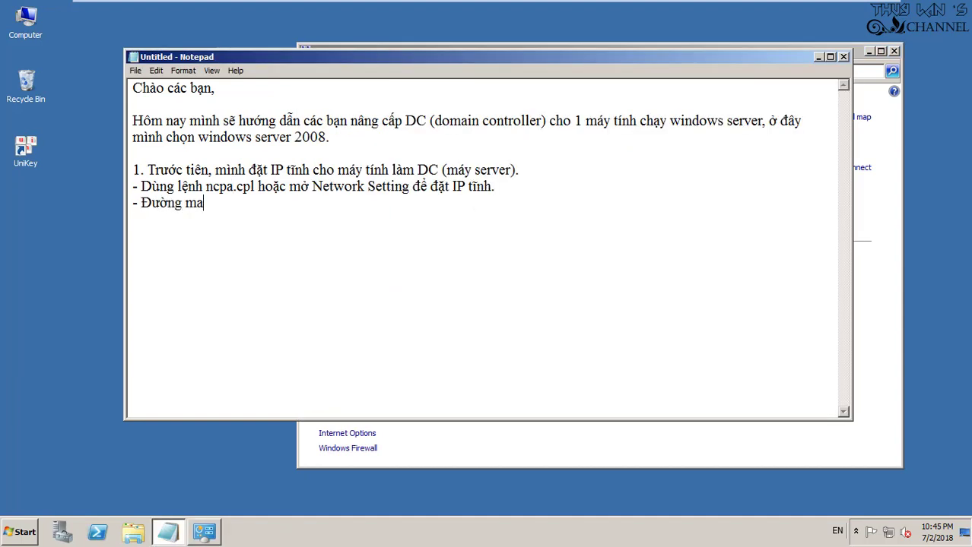
pyautogui.write('của máy ảo ')
pyautogui.write('hiện tại đ')
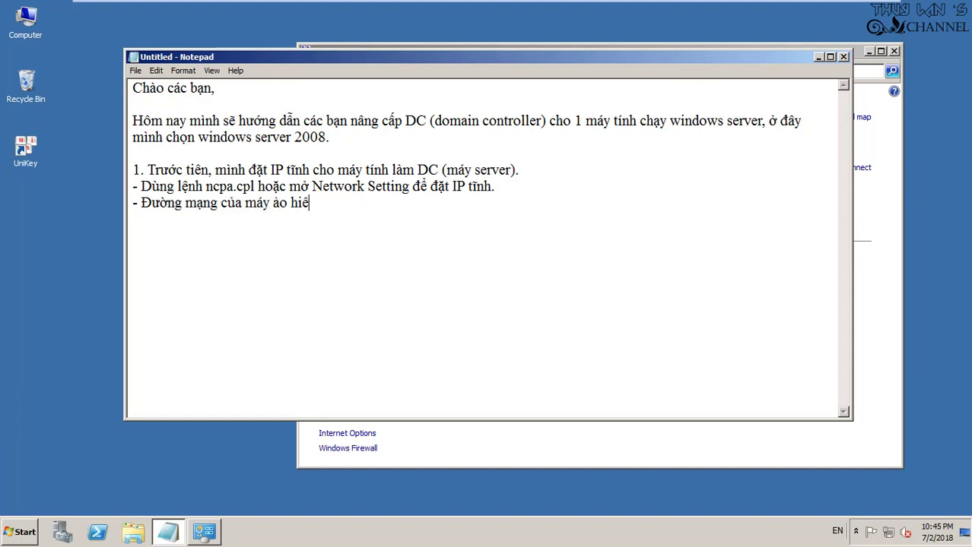
pyautogui.write('ang là 192')
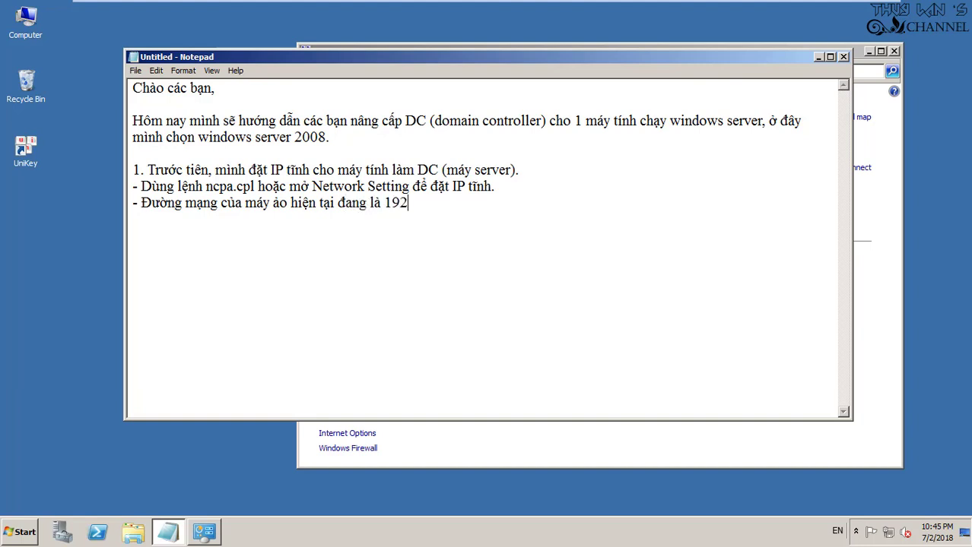
pyautogui.write('.168.90.2')
pyautogui.press('BackSpace')
pyautogui.write('0 - M')
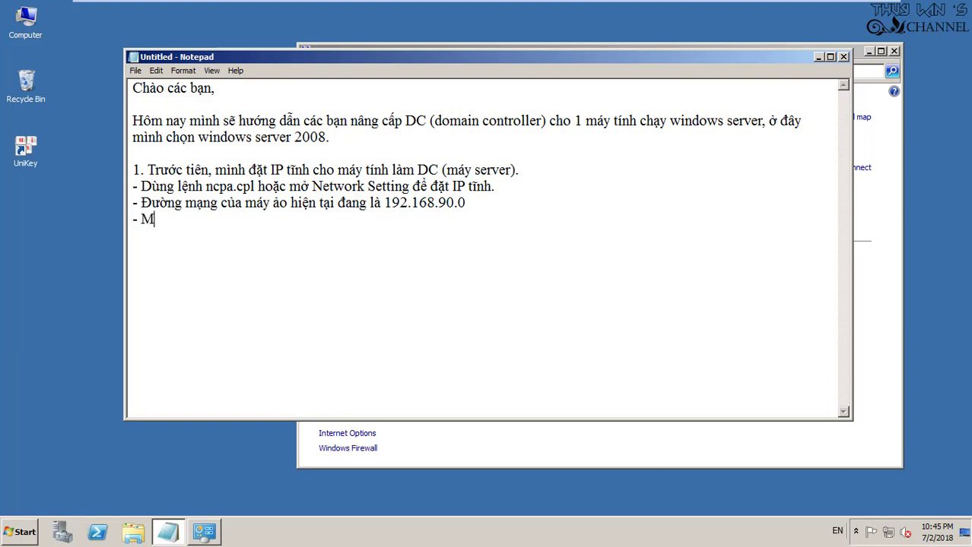
pyautogui.write('ình sẽ đặt IP ch')
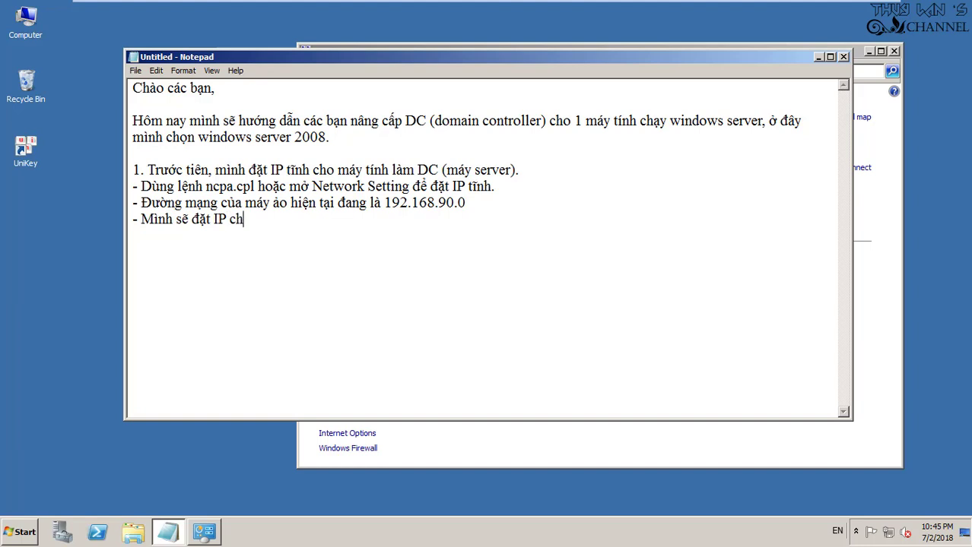
pyautogui.write('o máy cần')
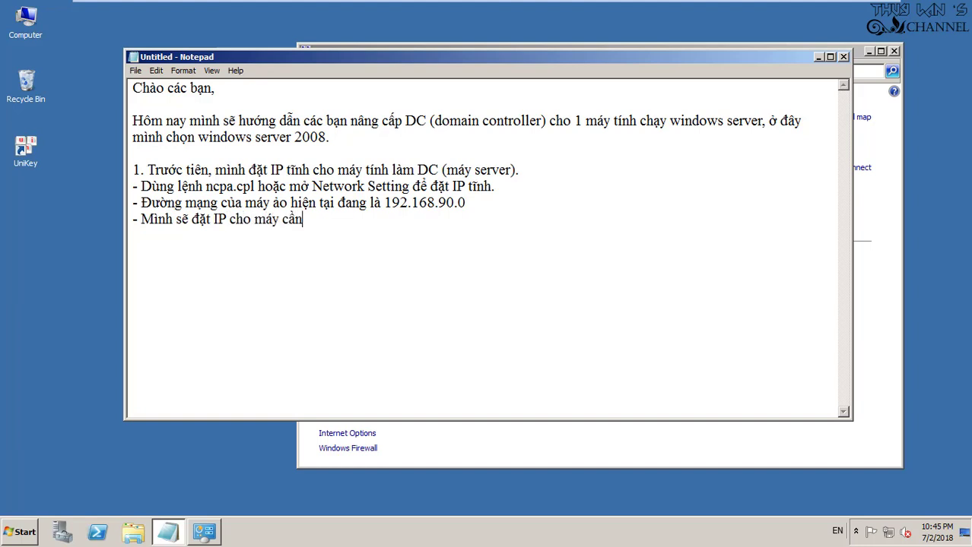
pyautogui.press('BackSpace')
pyautogui.press('BackSpace')
pyautogui.press('BackSpace')
pyautogui.press('BackSpace')
pyautogui.press('BackSpace')
pyautogui.press('BackSpace')
pyautogui.press('BackSpace')
pyautogui.press('BackSpace')
pyautogui.press('BackSpace')
pyautogui.press('BackSpace')
pyautogui.press('BackSpace')
pyautogui.press('BackSpace')
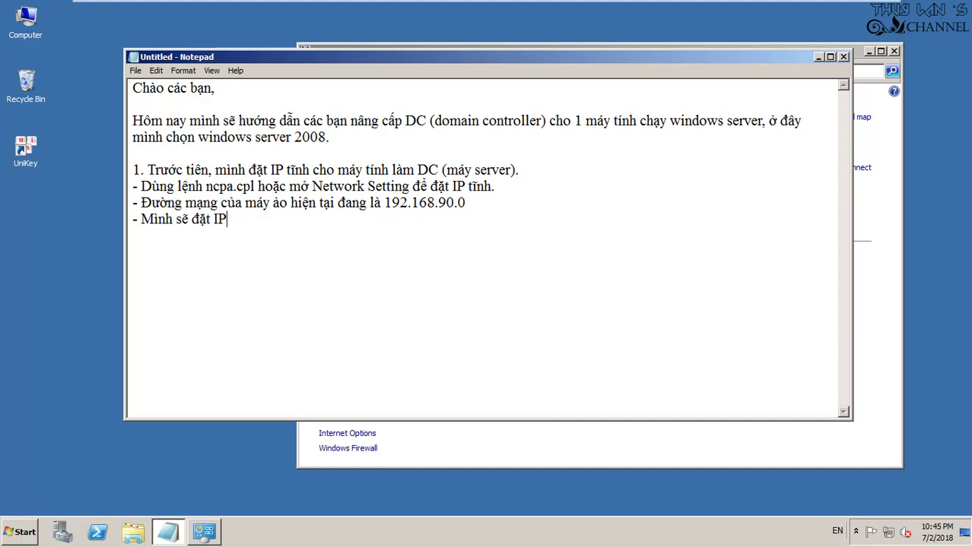
pyautogui.write('tĩnh cho may')
pyautogui.write('cầ')
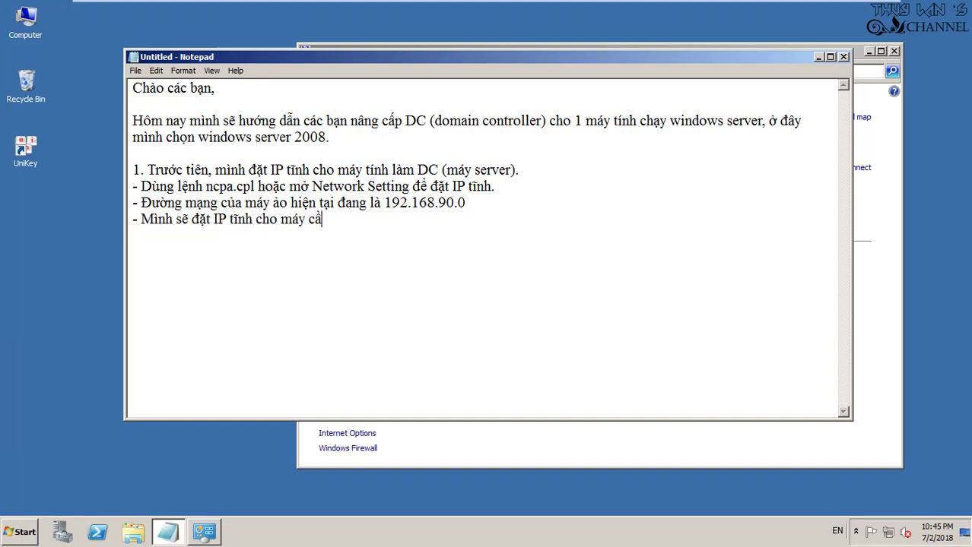
pyautogui.write('n nâng DC ')
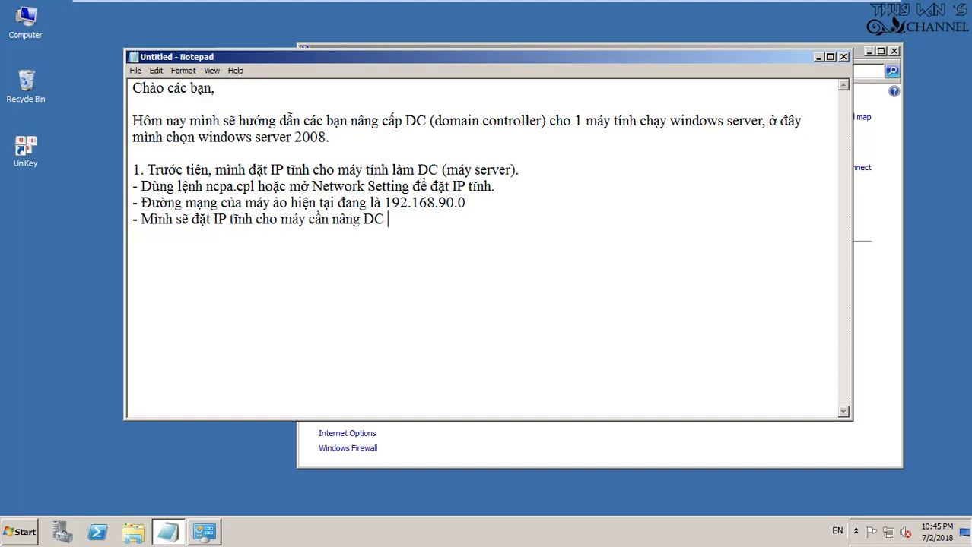
pyautogui.write('là : 192.168.')
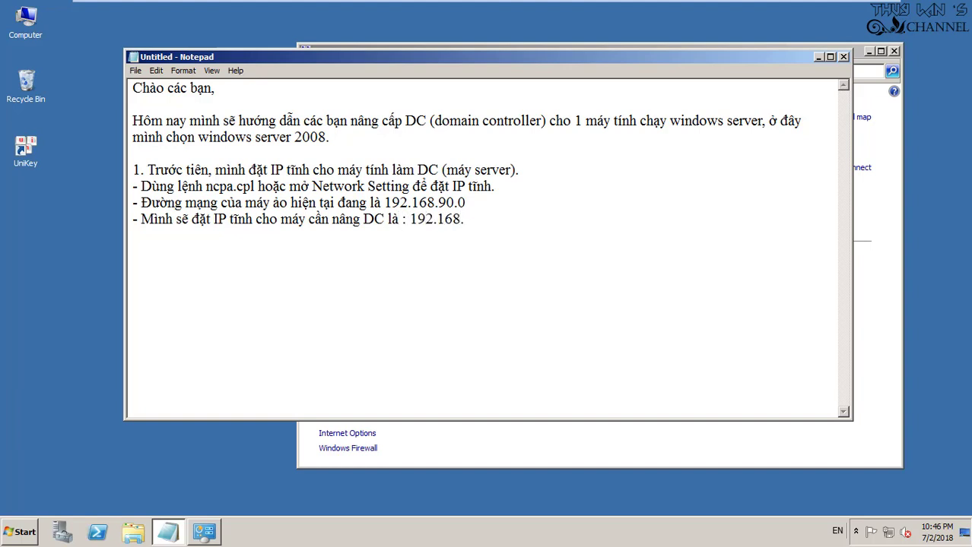
pyautogui.write('90.1')
# Open the Local Area Connection's IPv4 properties and switch to a manually entered IP address
pyautogui.hotkey('alt', 'Tab')
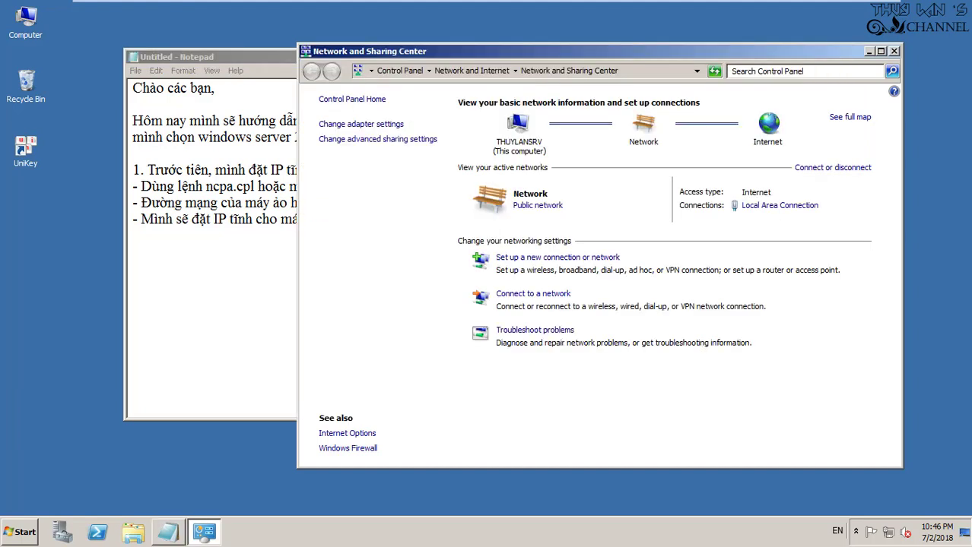
pyautogui.click(779, 205)
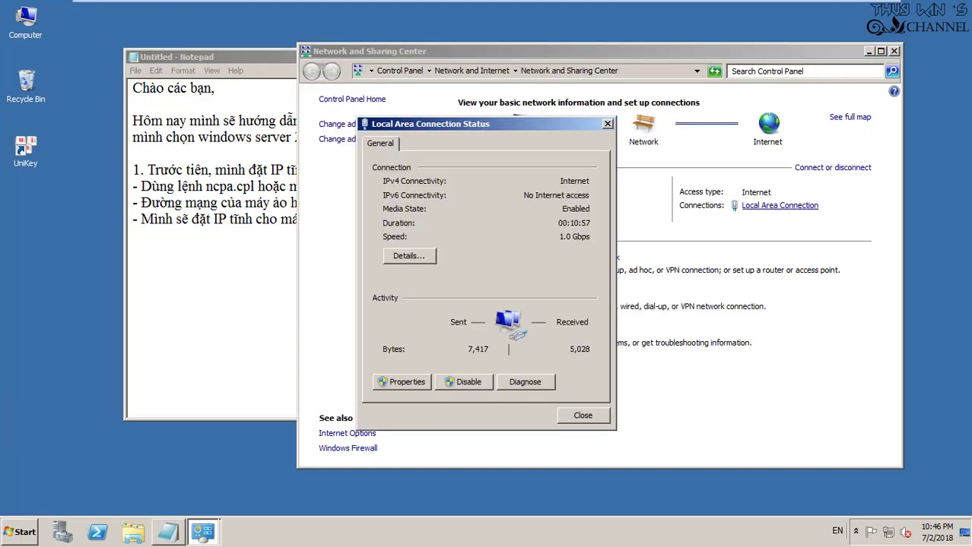
pyautogui.click(407, 380)
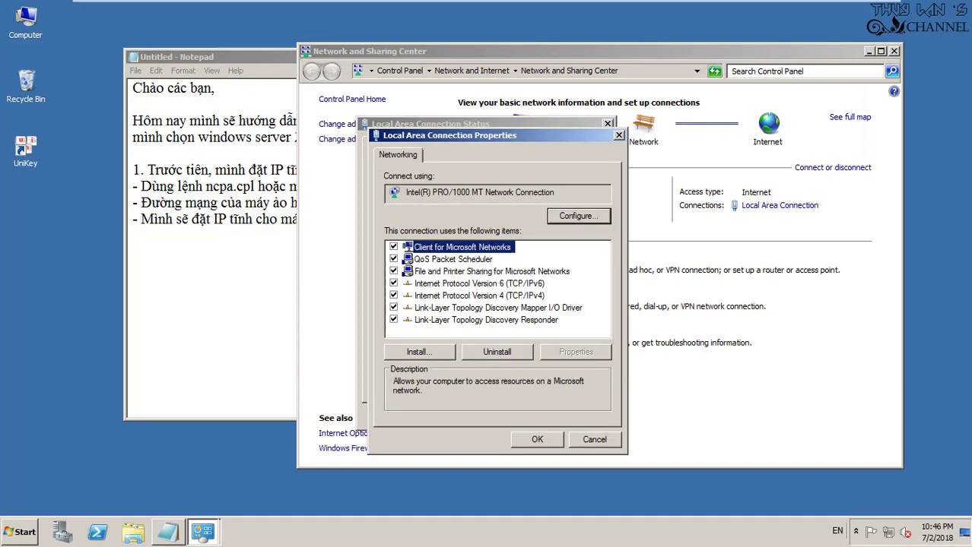
pyautogui.doubleClick(479, 295)
pyautogui.click(415, 283)
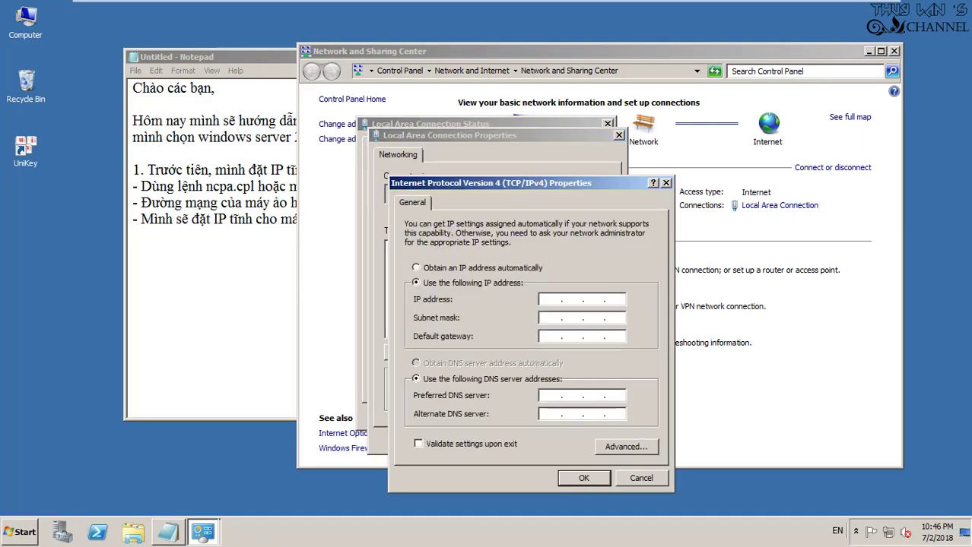
# Enter the static IP 192.168.90.1 with subnet mask 255.255.255.0
pyautogui.write('192 . ')
pyautogui.write('168')
pyautogui.write('901')
pyautogui.press('Return')
pyautogui.write('5')
pyautogui.press('BackSpace')
pyautogui.write('90')
pyautogui.press('Tab')
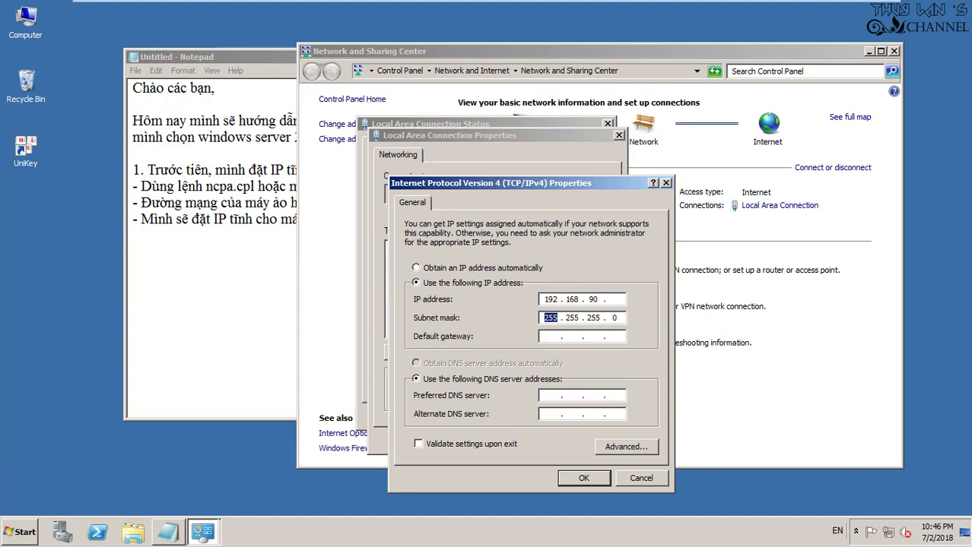
pyautogui.click(618, 299)
pyautogui.write('1')
pyautogui.click(550, 336)
# Add the note lines '- Gateway để trống nhé' and '- DNS sẽ đặt giống với IP tĩnh của máy làm DC'
pyautogui.hotkey('alt', 'Tab')
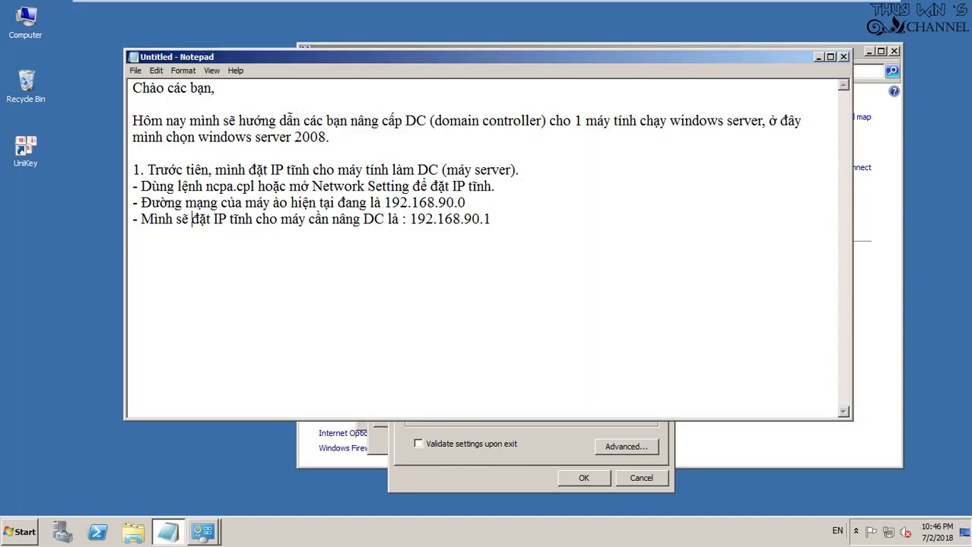
pyautogui.press('Return')
pyautogui.write('- F')
pyautogui.press('BackSpace')
pyautogui.write('Gateway để tro')
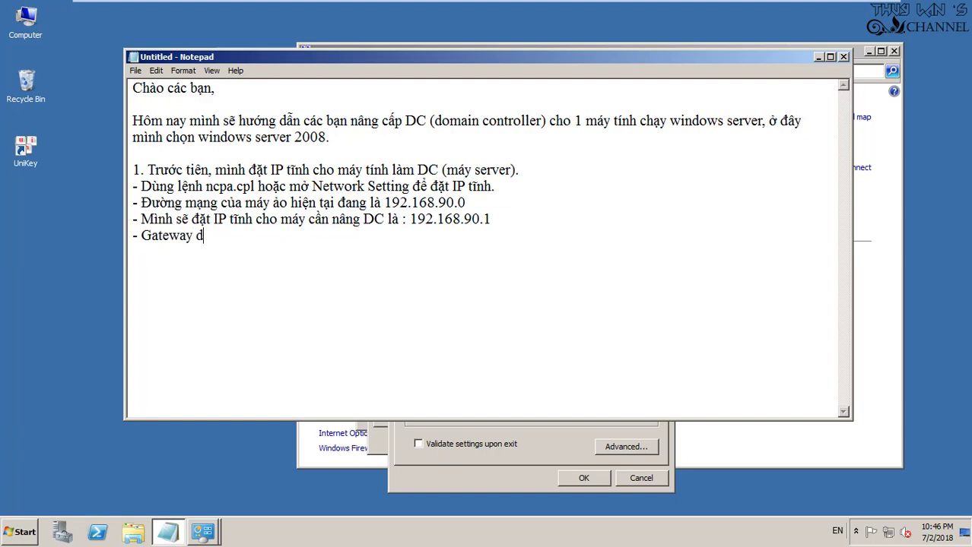
pyautogui.write('ống nhe')
pyautogui.press('Return')
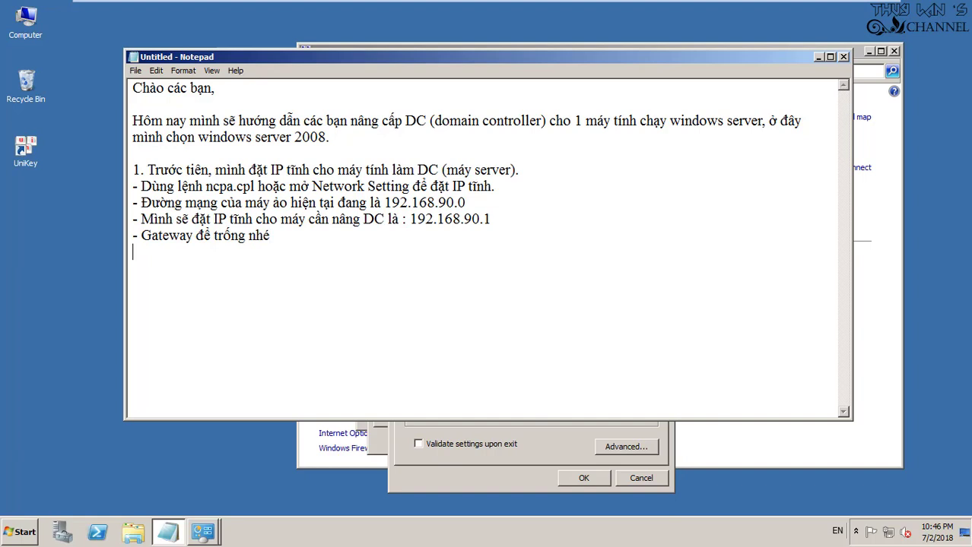
pyautogui.write('- DN')
pyautogui.write('S sẽ d')
pyautogui.write('đặt gi')
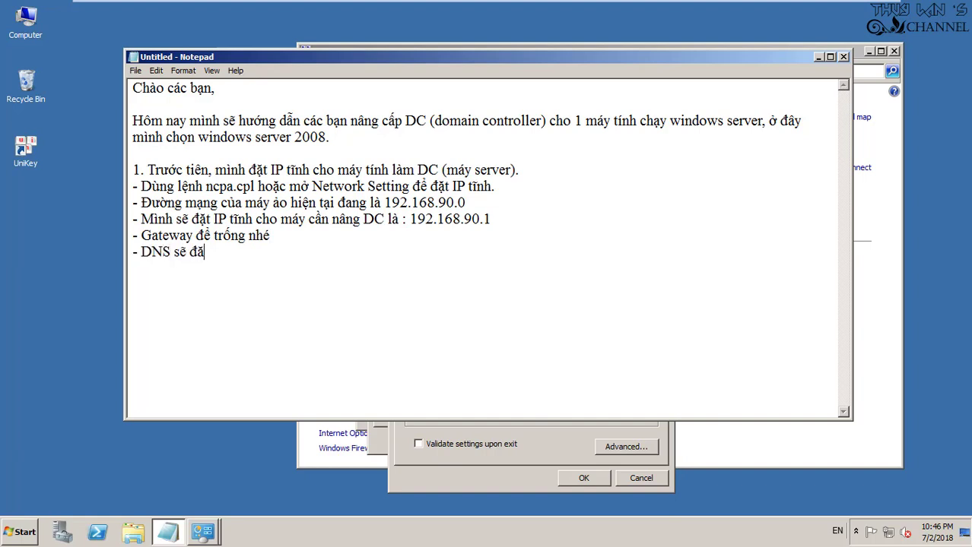
pyautogui.write('ống với IP tĩnh c')
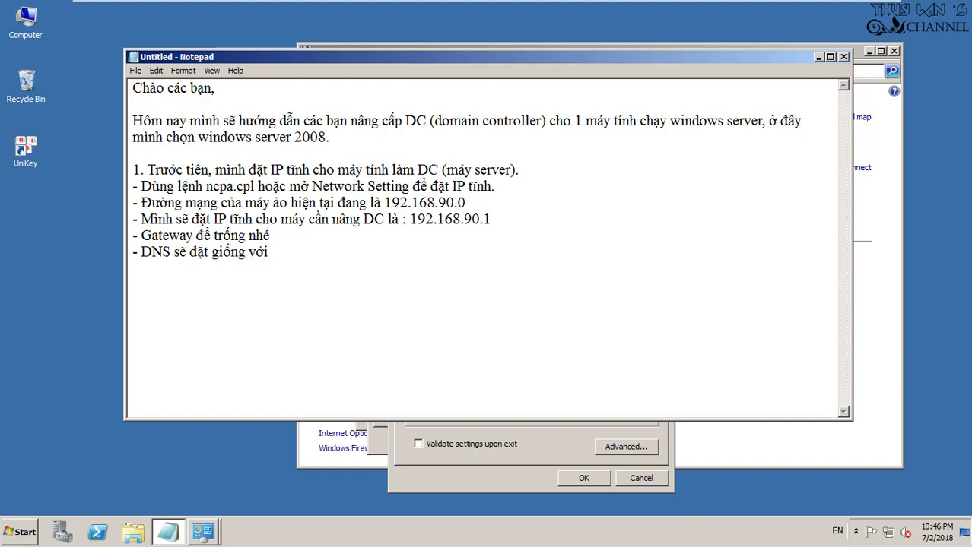
pyautogui.write('ủa máy lafm DC')
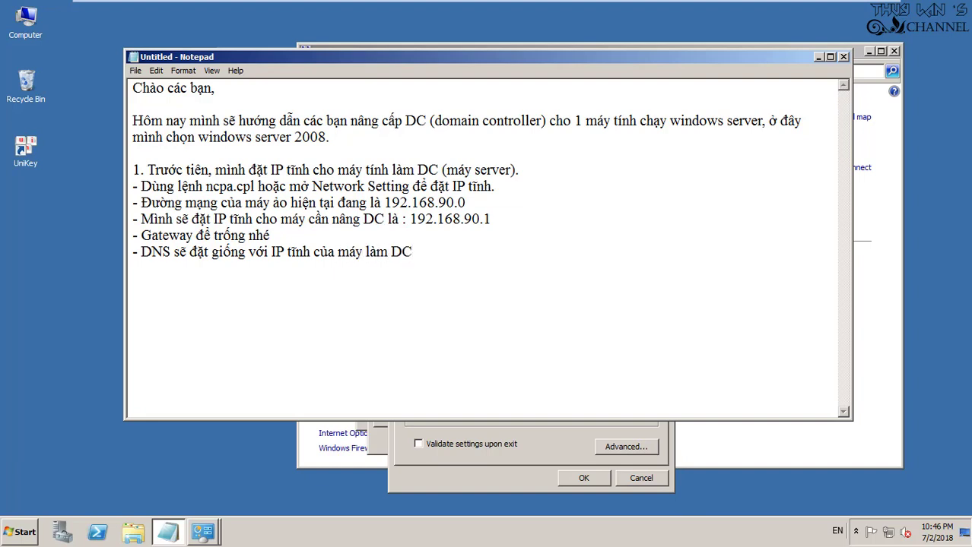
# Set the preferred DNS server to 192.168.90.1 and apply the adapter properties
pyautogui.hotkey('alt', 'Tab')
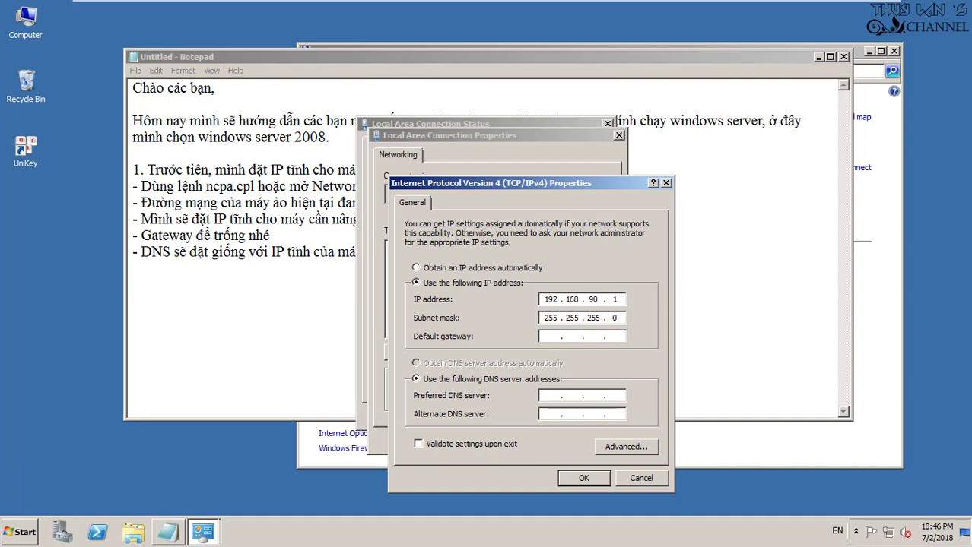
pyautogui.click(581, 395)
pyautogui.write('192 . 168 . 90 . 1')
pyautogui.press('Return')
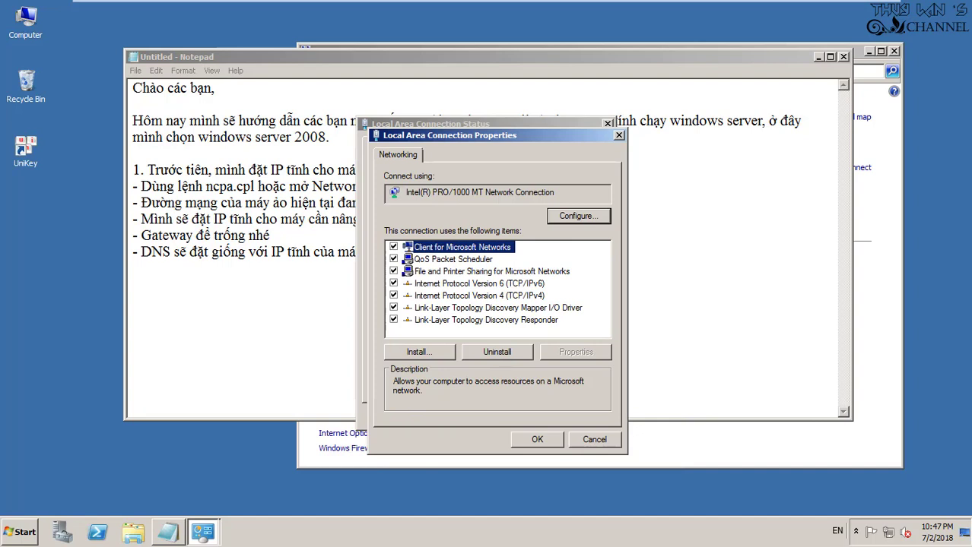
pyautogui.press('Return')
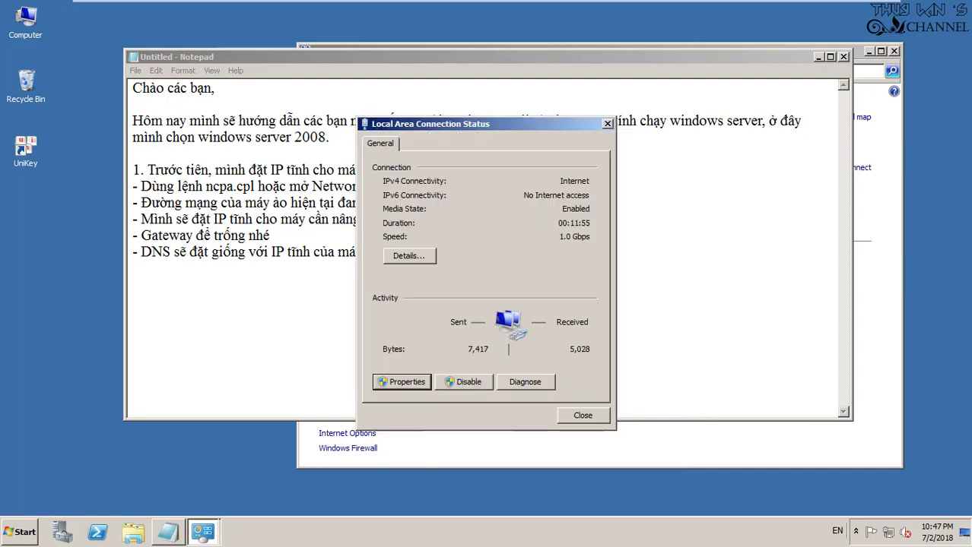
# Close the connection status, dismiss the IP address conflict warning, and return to the notes
pyautogui.hotkey('alt', 'Tab')
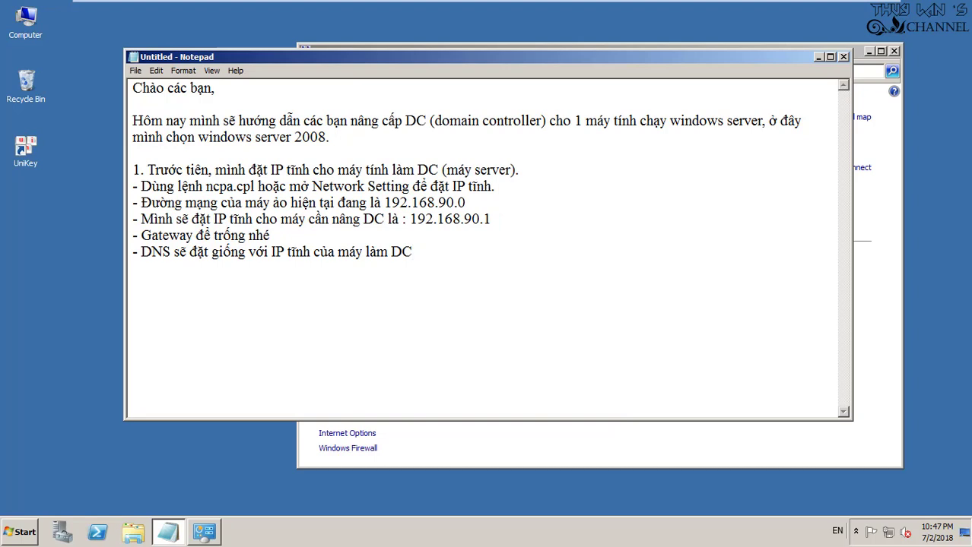
pyautogui.hotkey('alt', 'Tab')
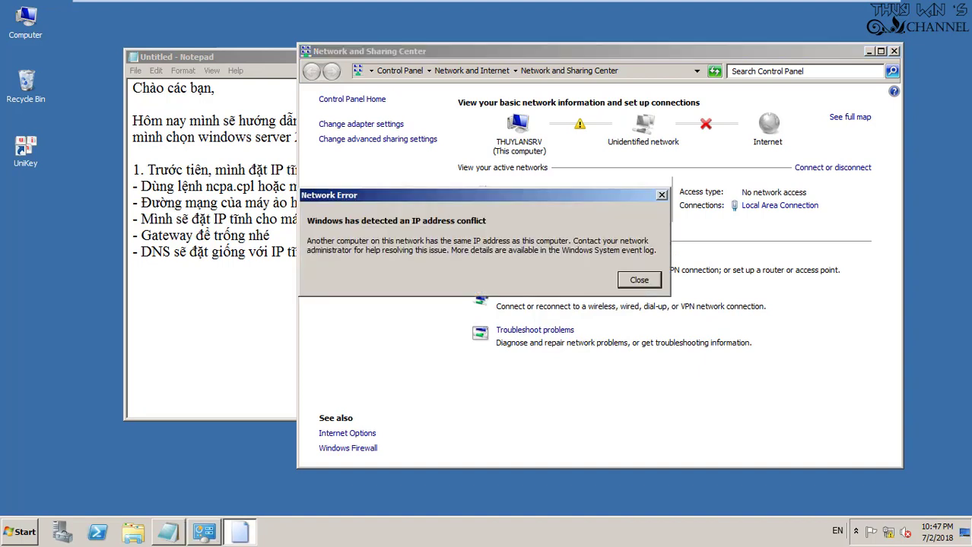
pyautogui.press('Return')
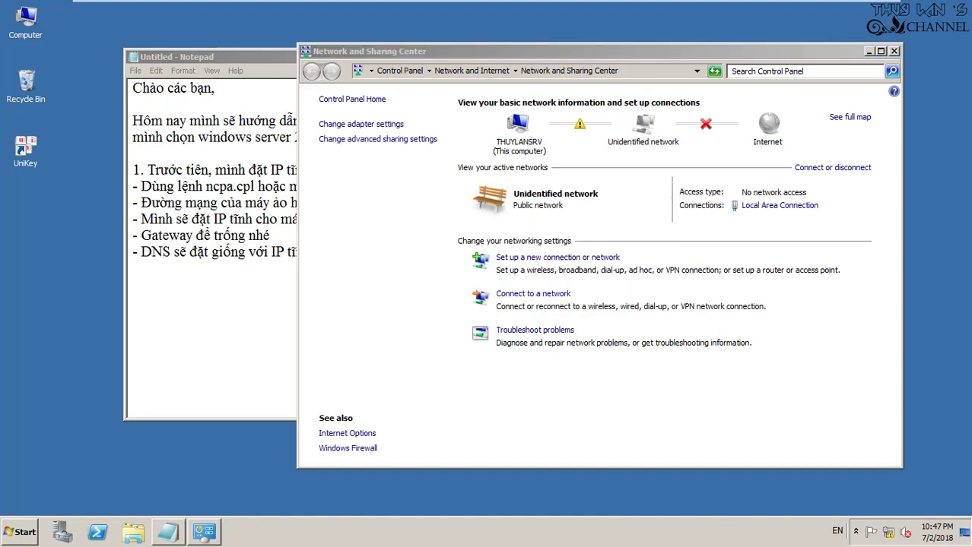
pyautogui.rightClick(788, 13)
pyautogui.click(811, 41)
pyautogui.click(230, 251)
pyautogui.click(411, 252)
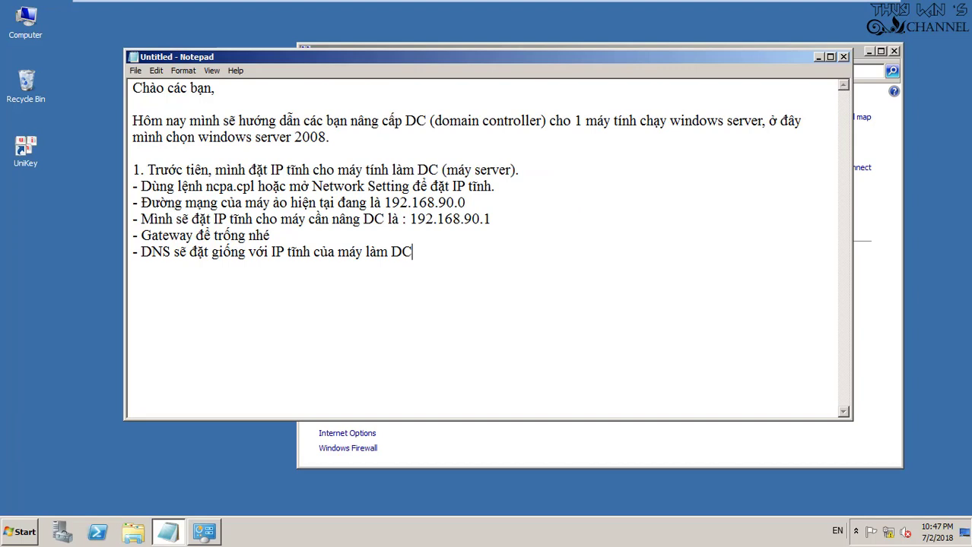
# Append '<--- IP 90.1 đang bị trùng, mình tạm chuyển qua 90.5 nhé.' to the 192.168.90.1 line
pyautogui.click(491, 219)
pyautogui.write('<--- IP 90.1 đang bi')
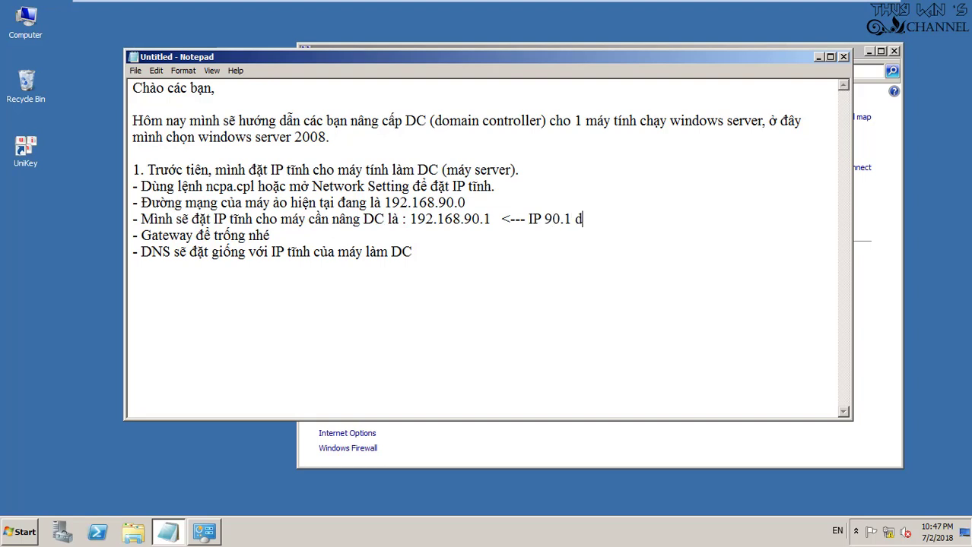
pyautogui.write('ị trùng,')
pyautogui.write(' mình tạm c')
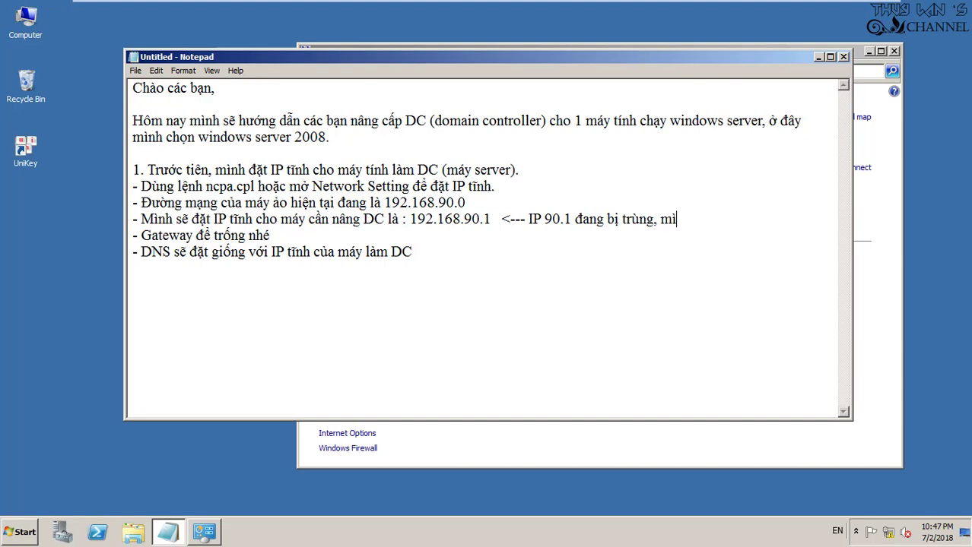
pyautogui.write('huyển qua ')
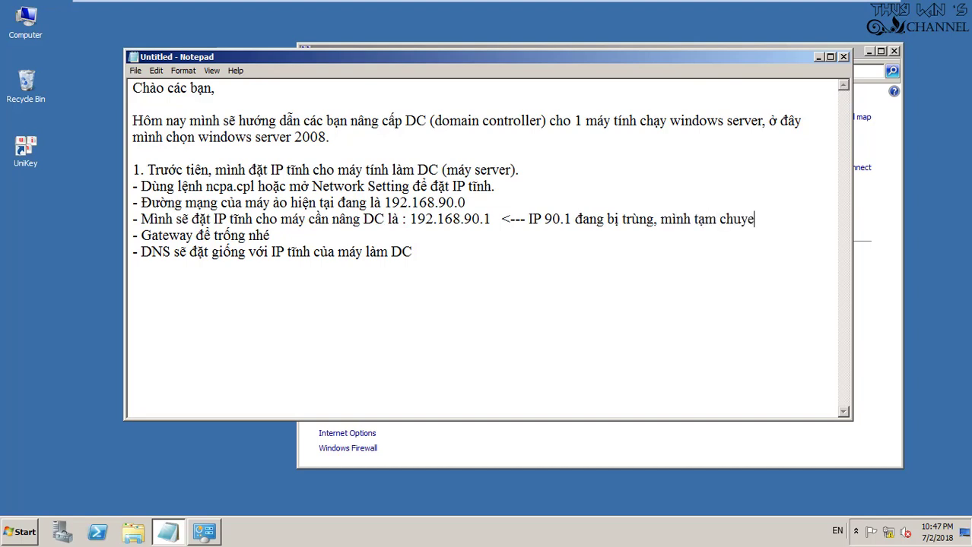
pyautogui.write('90.5 nhe')
pyautogui.write('s.')
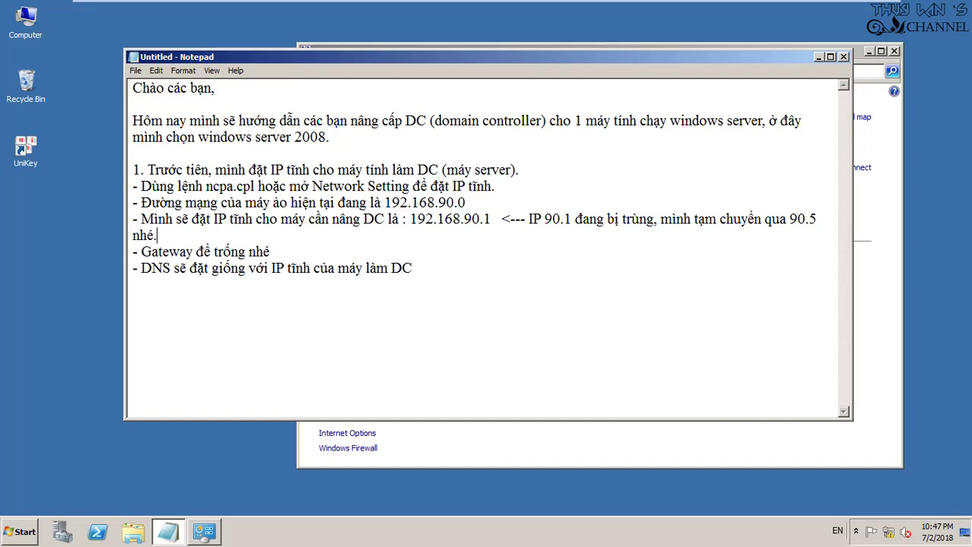
# Change the Local Area Connection's IPv4 address and DNS server last octet to 5 (192.168.90.5)
pyautogui.click(204, 531)
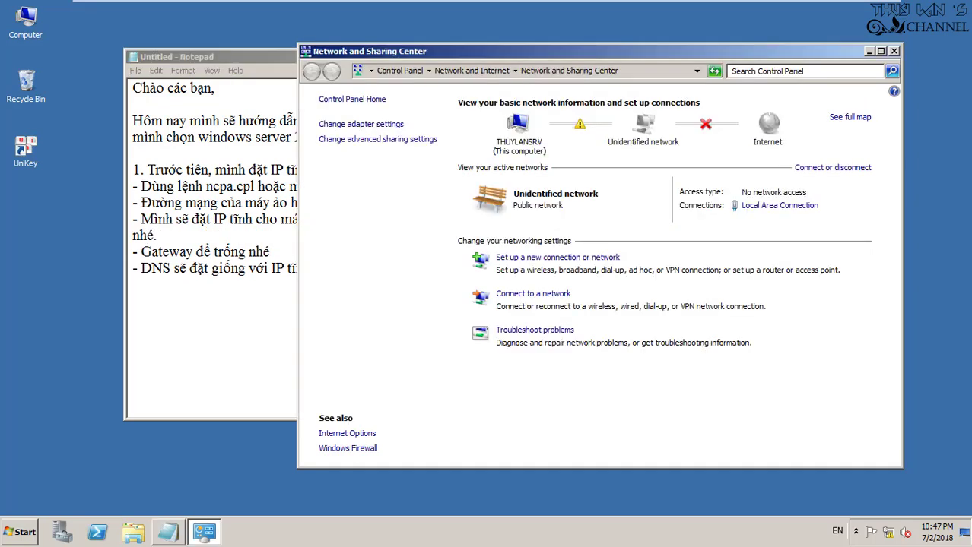
pyautogui.click(779, 205)
pyautogui.click(403, 381)
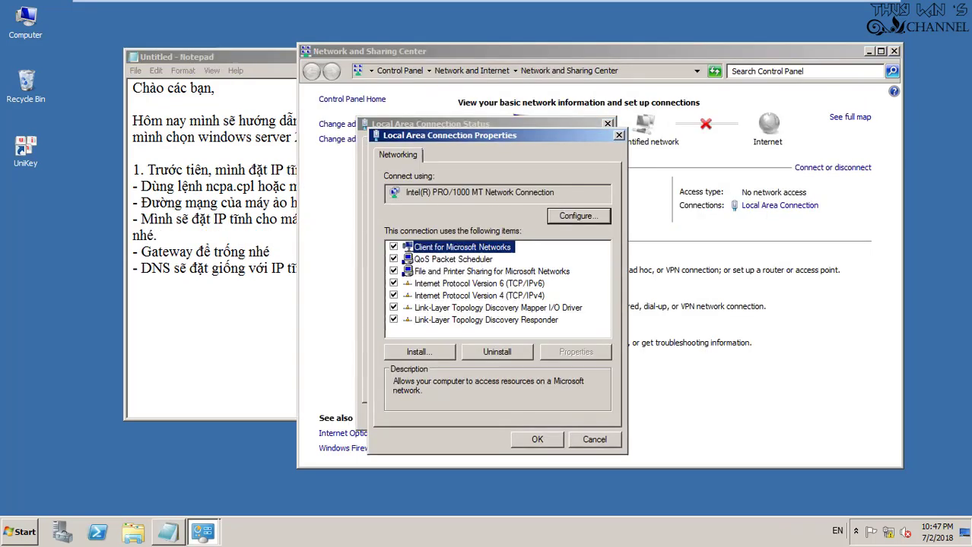
pyautogui.doubleClick(479, 295)
pyautogui.doubleClick(614, 299)
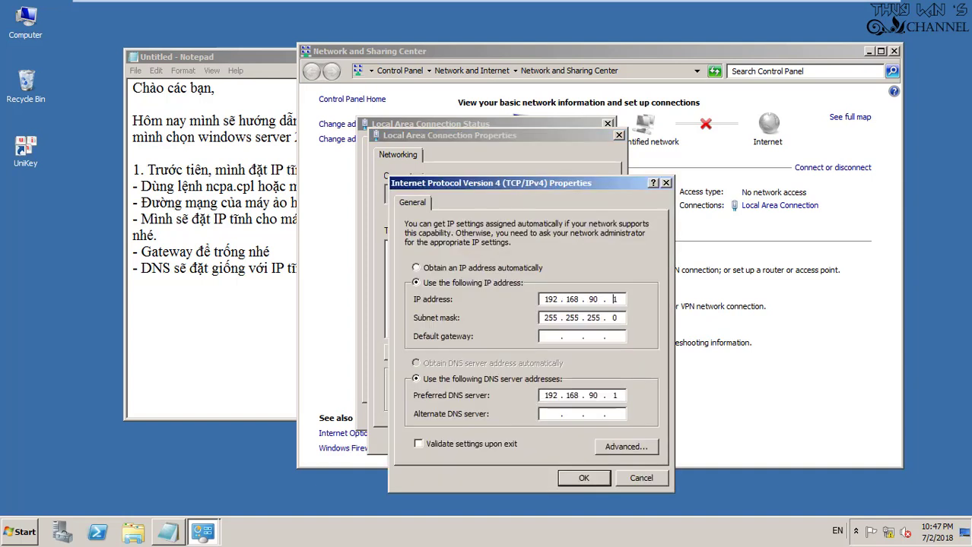
pyautogui.write('5')
pyautogui.doubleClick(614, 396)
pyautogui.write('1')
pyautogui.press('Return')
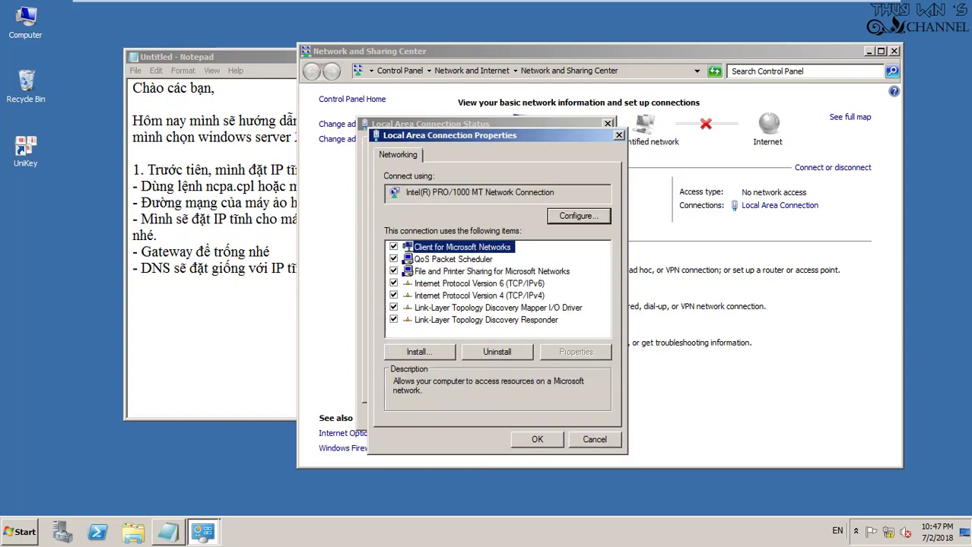
pyautogui.press('Return')
pyautogui.press('Escape')
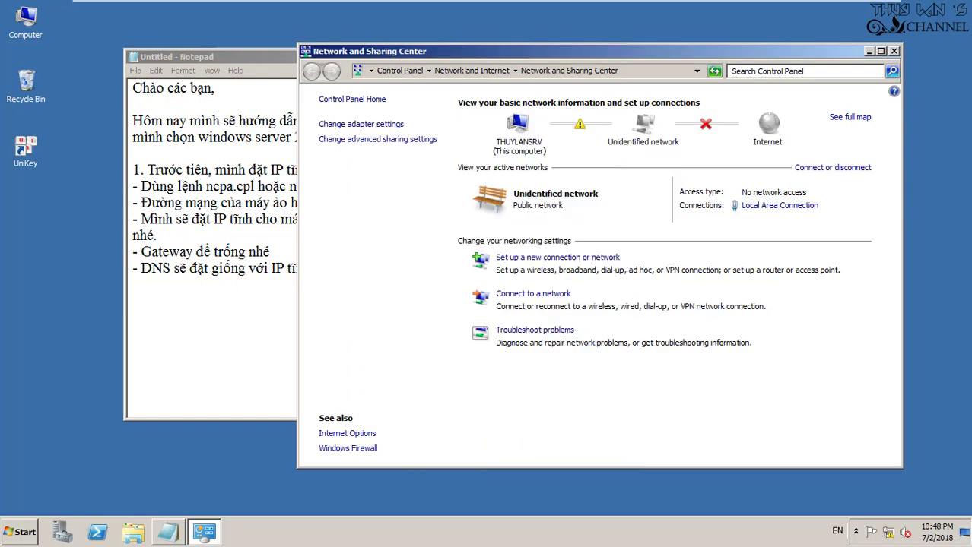
# Check the setup notes, then confirm 192.168.90.5 as IPv4 address and DNS server in the connection details
pyautogui.hotkey('alt', 'Tab')
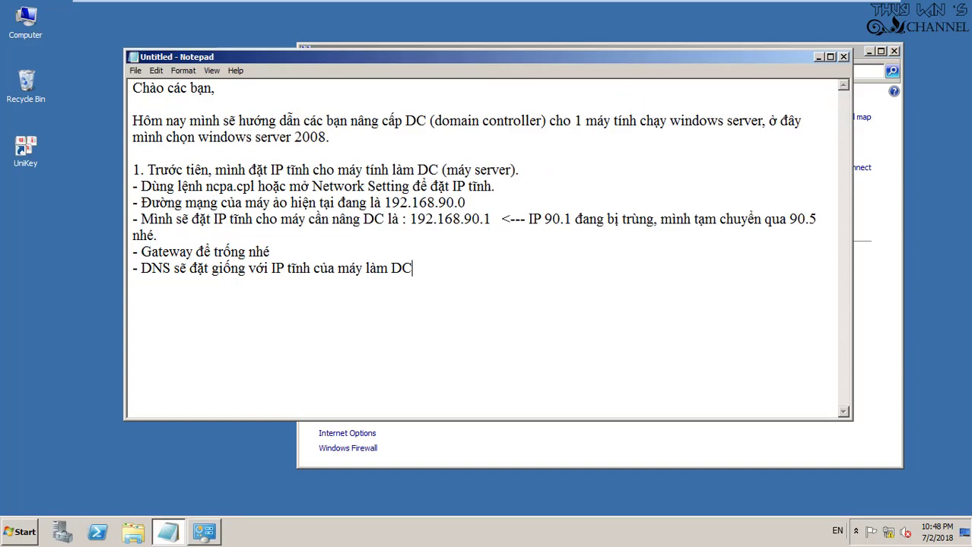
pyautogui.hotkey('alt', 'Tab')
pyautogui.hotkey('alt', 'Tab')
pyautogui.doubleClick(802, 219)
pyautogui.hotkey('alt', 'Tab')
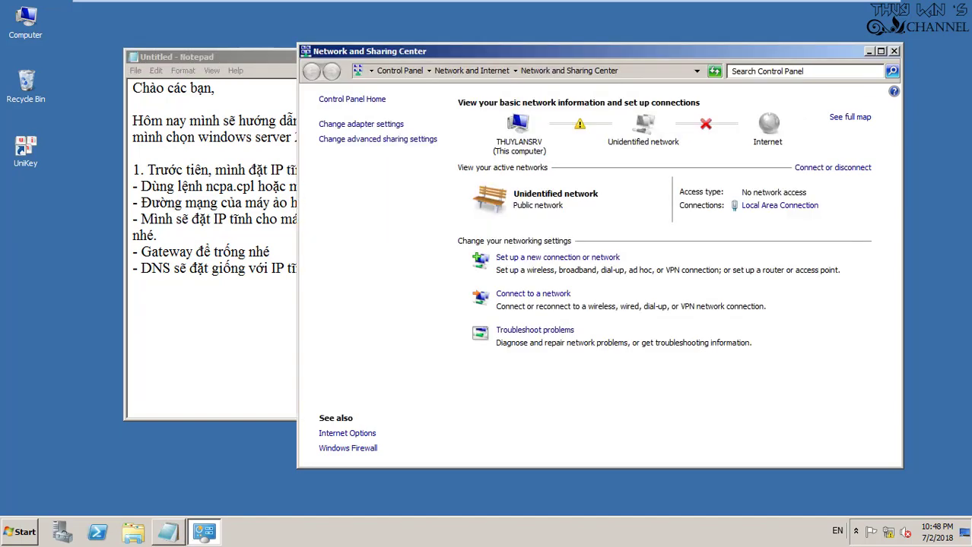
pyautogui.click(779, 205)
pyautogui.hotkey('alt', 'e')
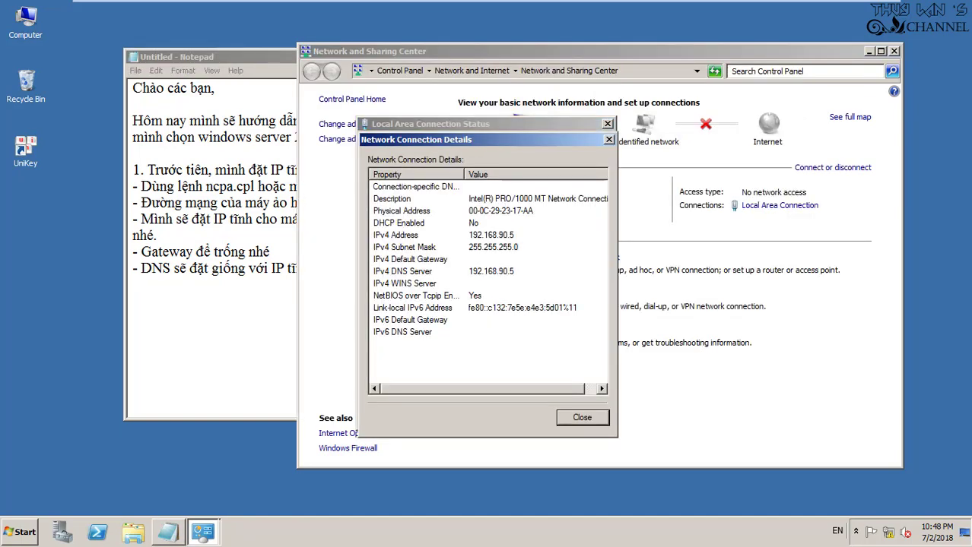
pyautogui.click(402, 272)
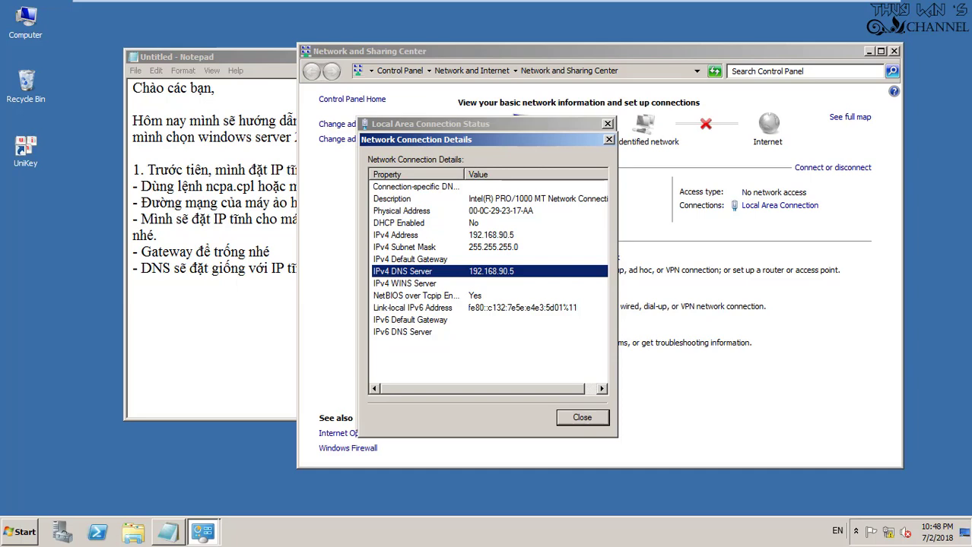
pyautogui.press('Escape')
pyautogui.press('Escape')
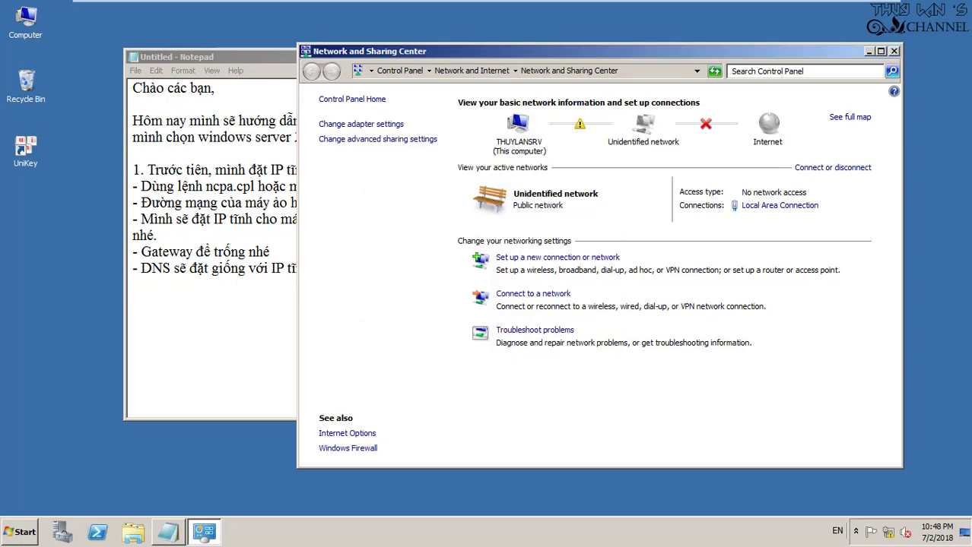
pyautogui.click(893, 51)
# Add note line '2. Tiếp theo, mở Server Manager, chọn mục Add Role' below the existing notes
pyautogui.click(411, 268)
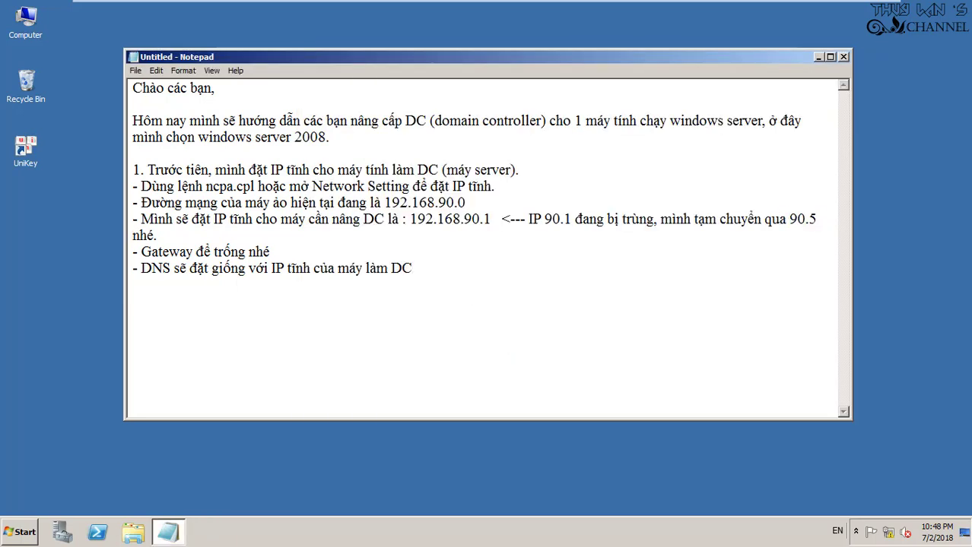
pyautogui.press('Return')
pyautogui.press('Return')
pyautogui.write('2. Tiếp theo,')
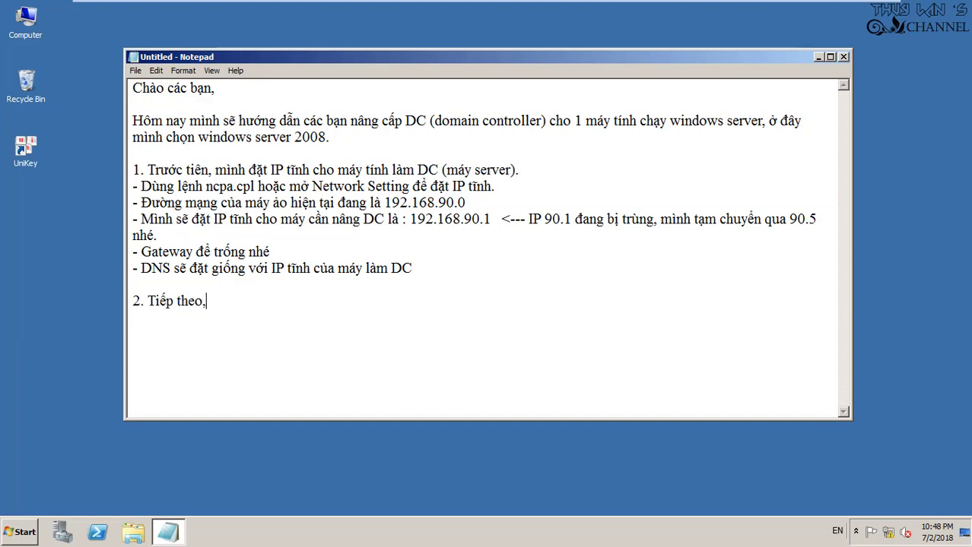
pyautogui.write(' mở Server')
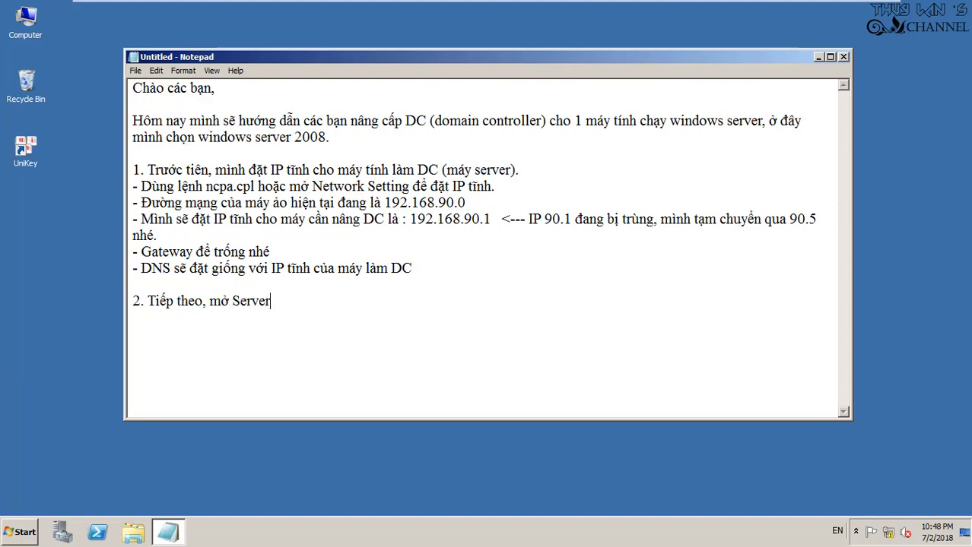
pyautogui.write(' Manager, ch')
pyautogui.write('ọn mục A')
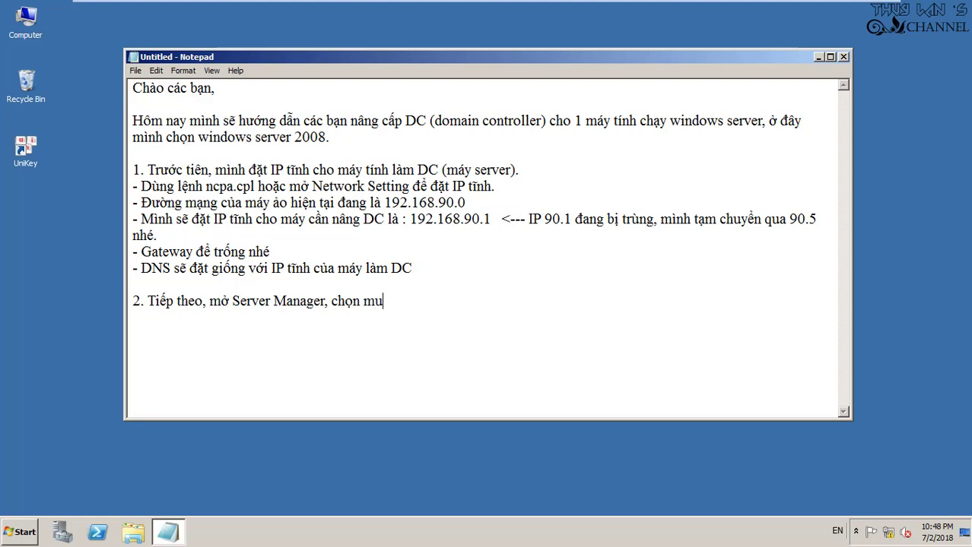
pyautogui.write('dd Role')
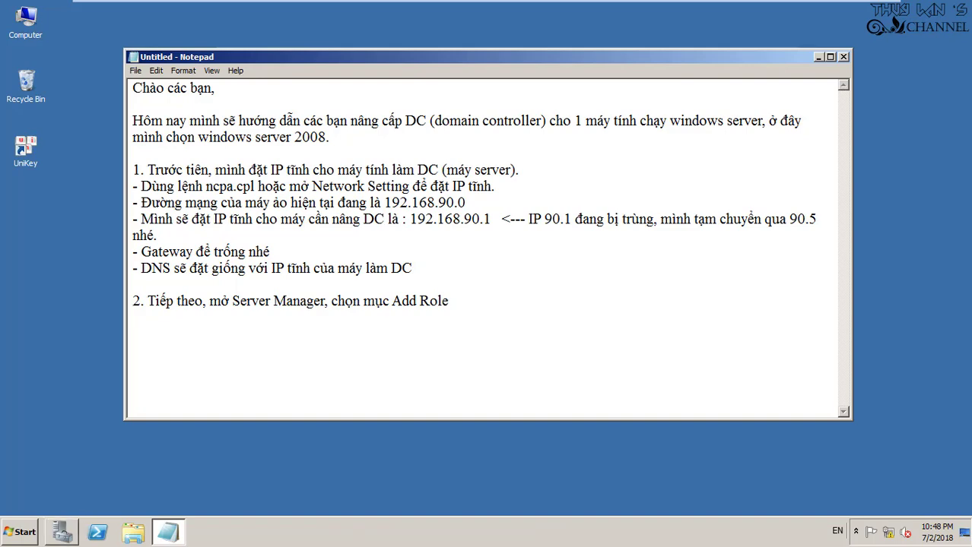
pyautogui.click(62, 532)
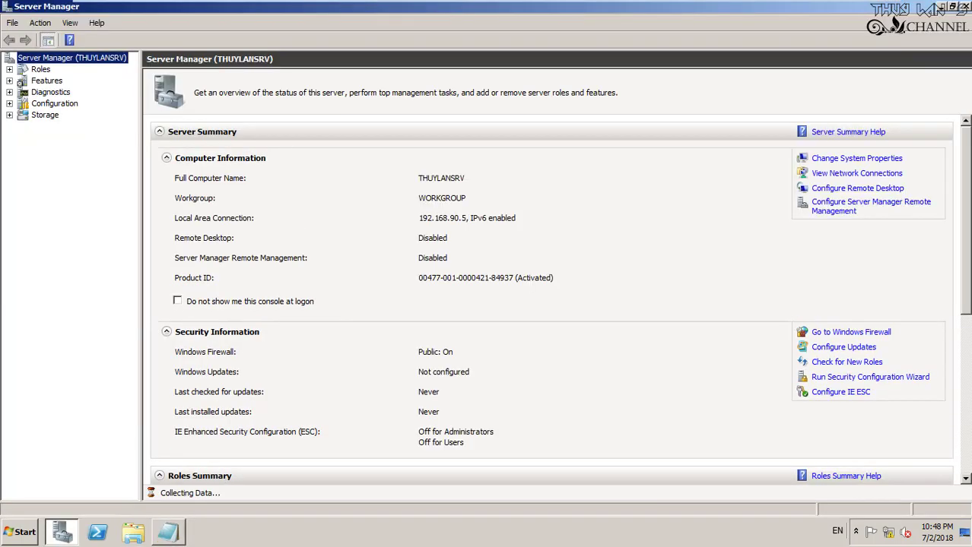
# Install the Active Directory Domain Services role via the Add Roles Wizard and close it when finished
pyautogui.scroll(-6, 828, 235)
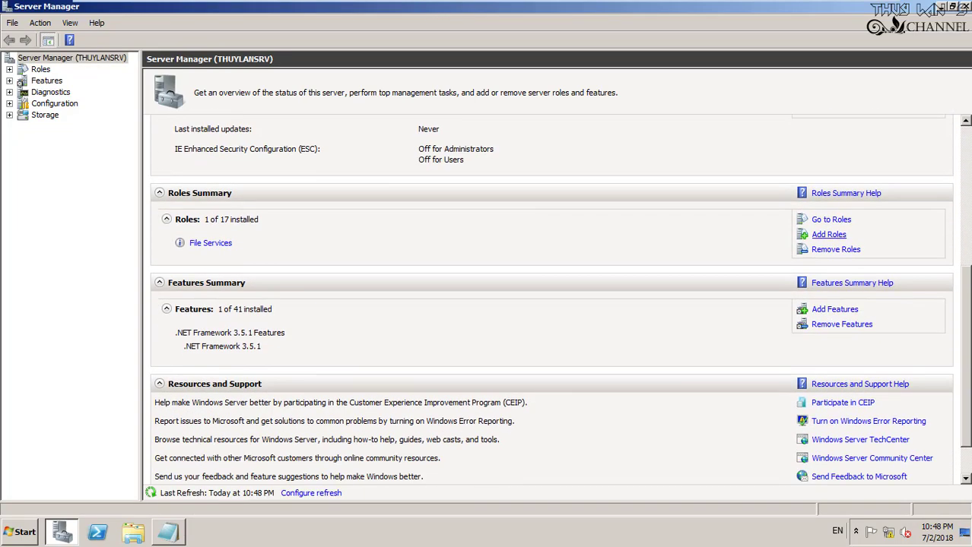
pyautogui.click(828, 234)
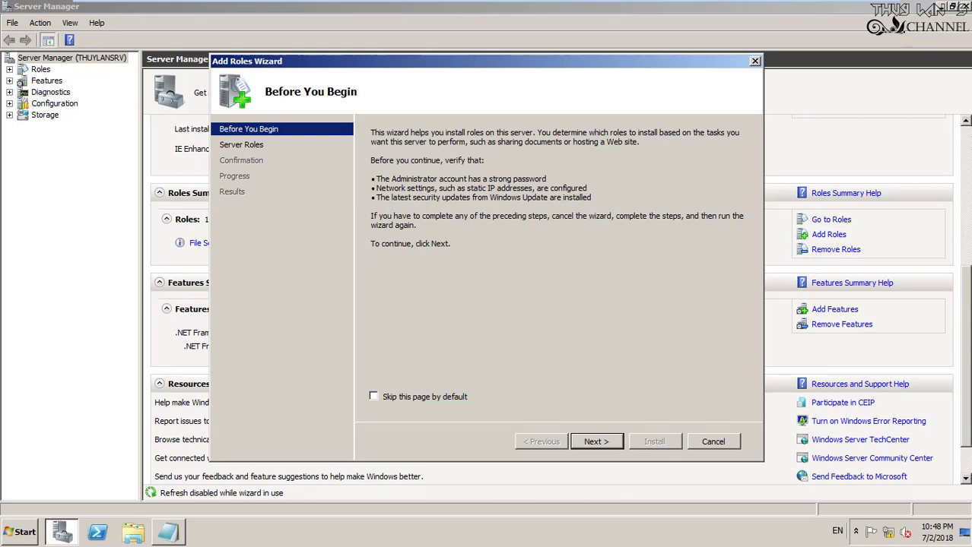
pyautogui.press('Return')
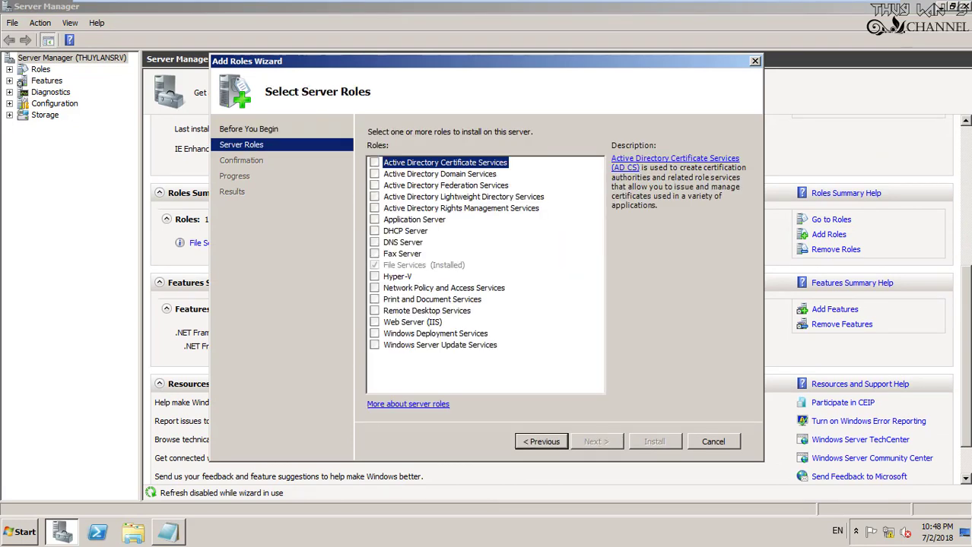
pyautogui.click(440, 173)
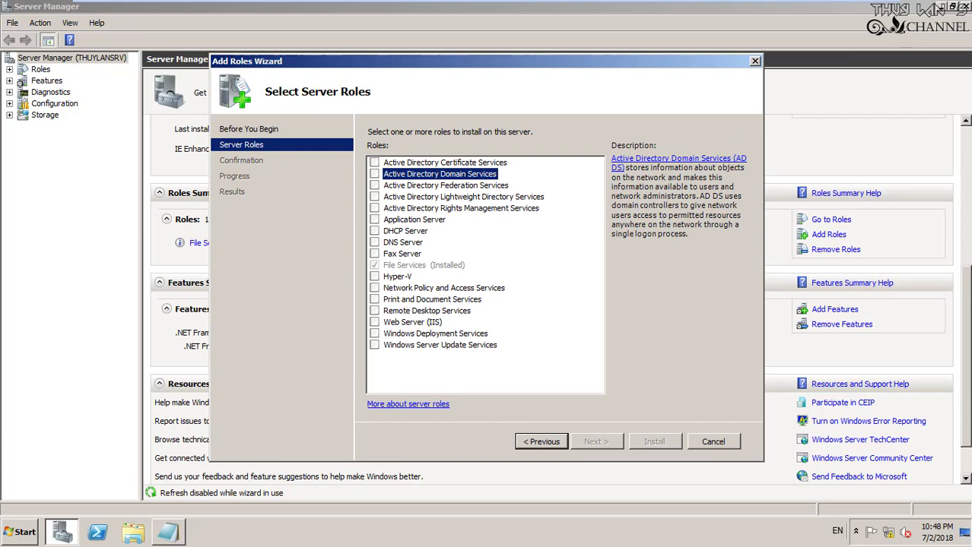
pyautogui.press('space')
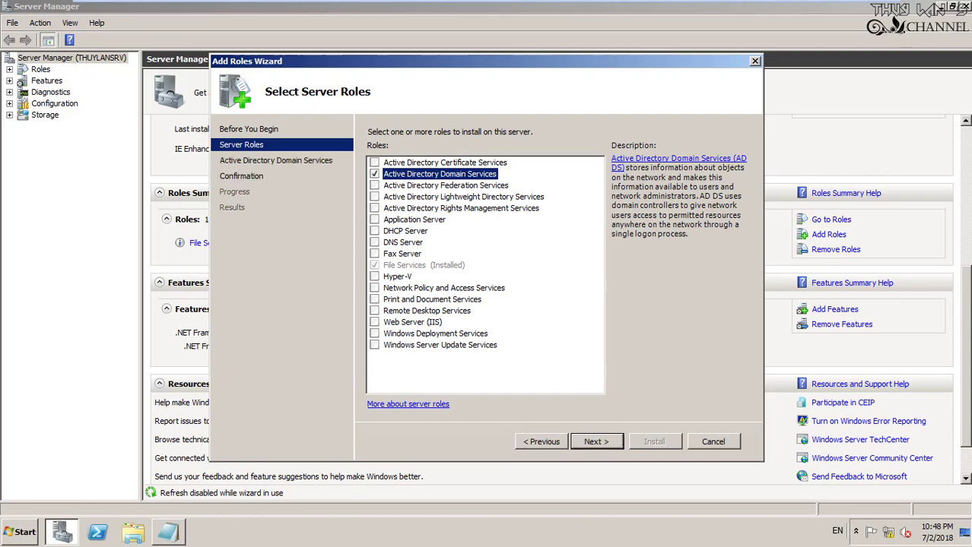
pyautogui.press('Return')
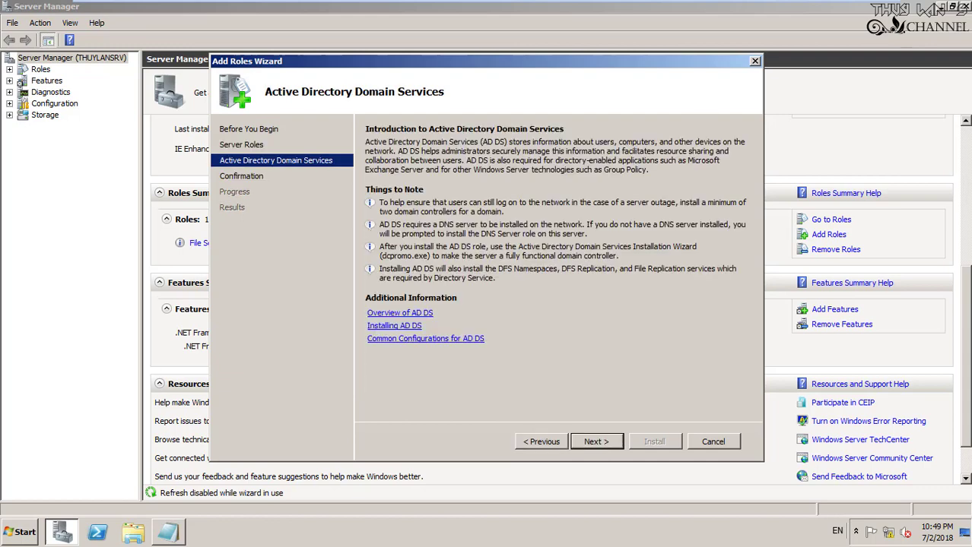
pyautogui.press('Return')
pyautogui.press('Return')
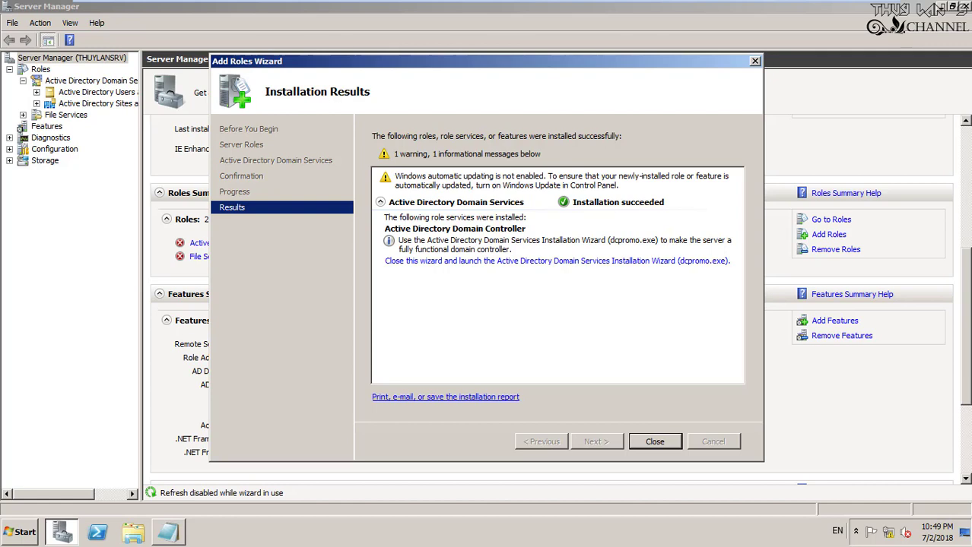
pyautogui.press('Return')
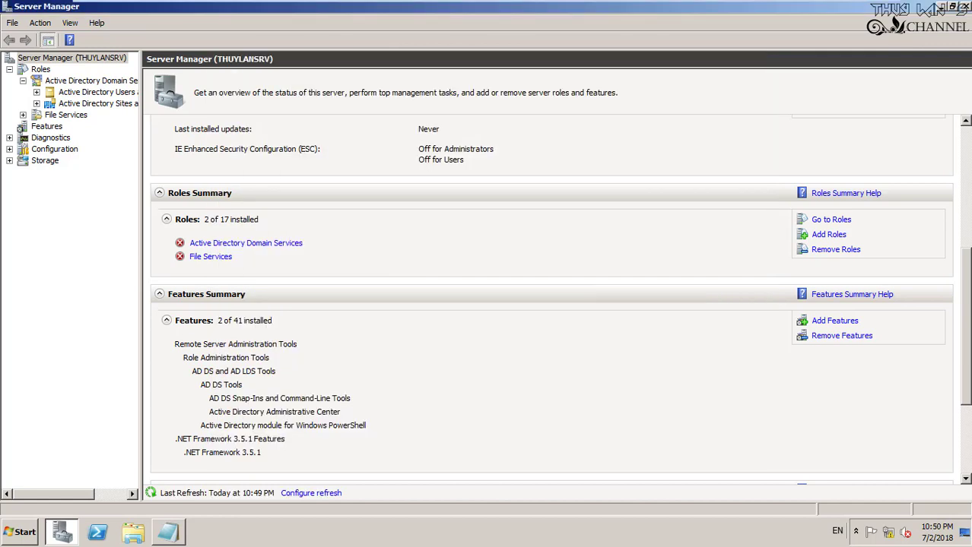
# Add note step 3 about running dcpromo after Add Role, plus a line on continuing Domain Controller registration
pyautogui.hotkey('alt', 'F4')
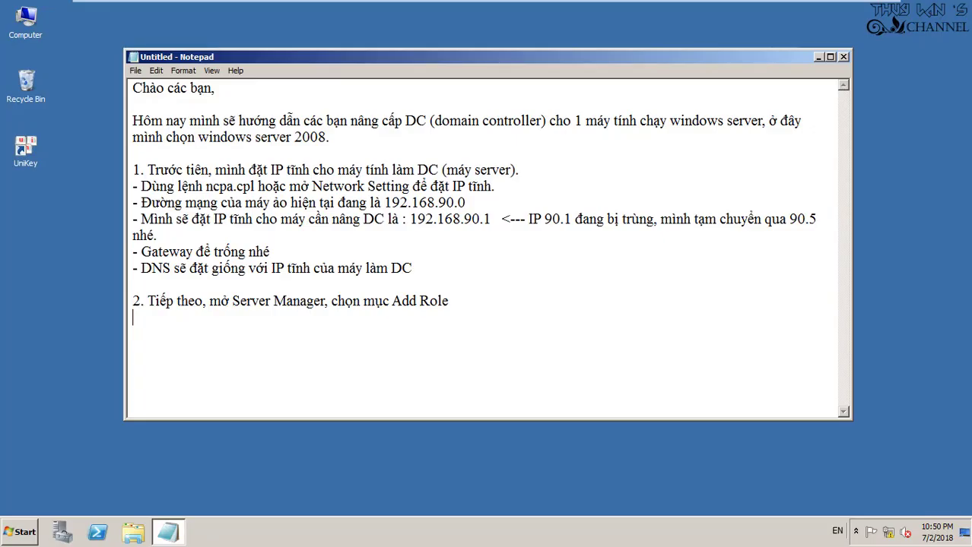
pyautogui.press('Return')
pyautogui.write('3. Sau khi Add')
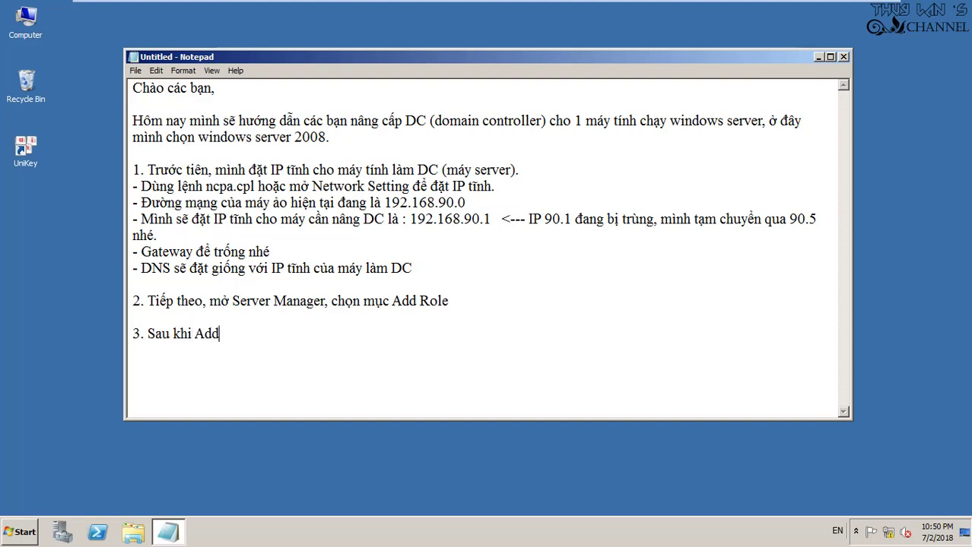
pyautogui.write(' Role xong,')
pyautogui.write(' mình se')
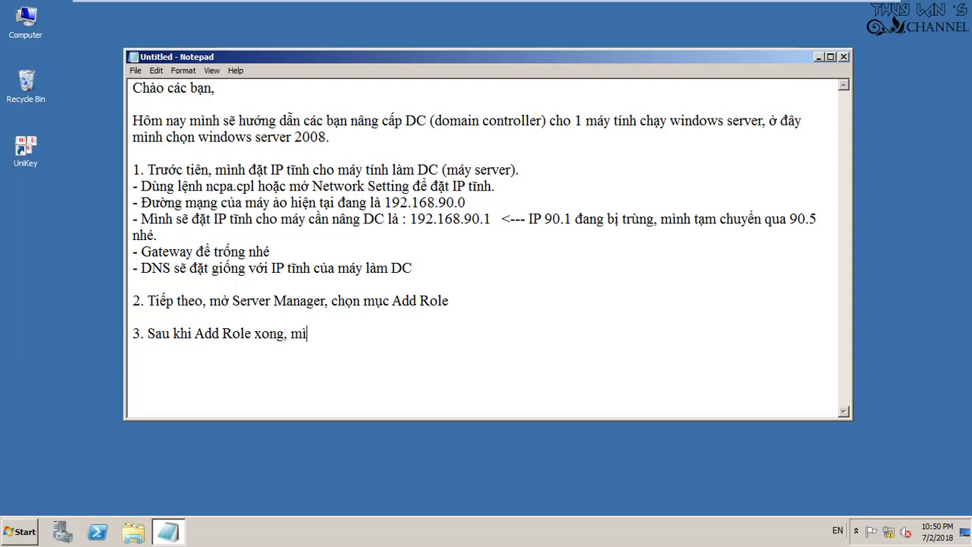
pyautogui.write('x chạy lện')
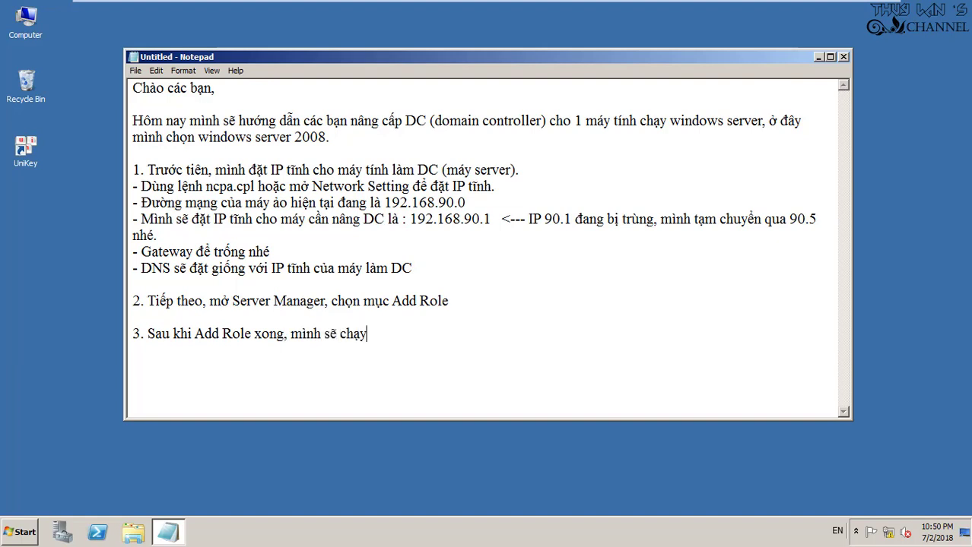
pyautogui.write('h : dcpromo')
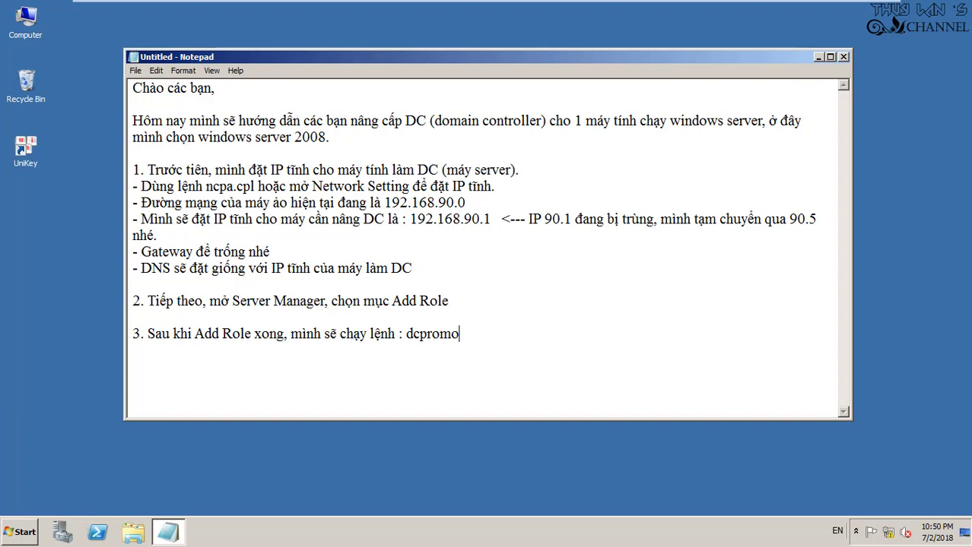
pyautogui.press('Return')
pyautogui.write('- Le')
pyautogui.write('nh này d')
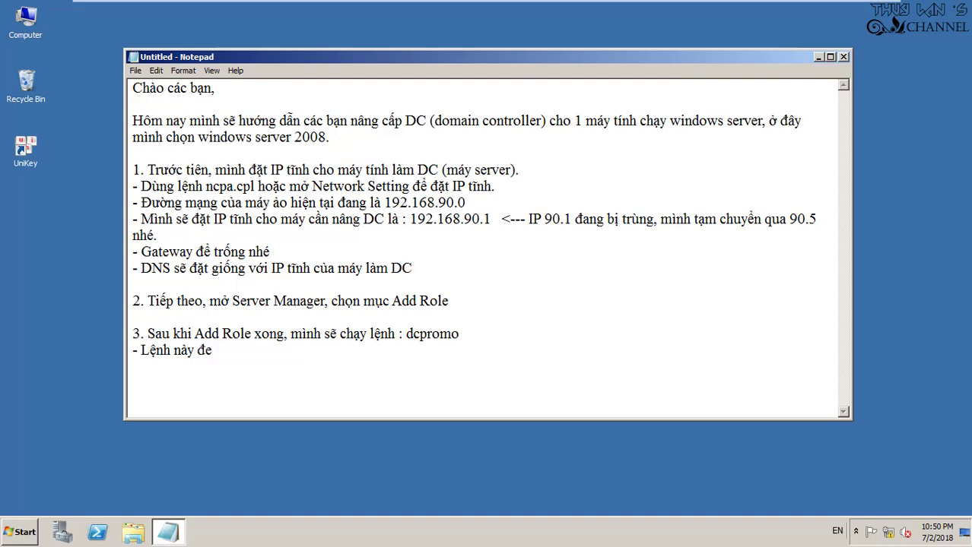
pyautogui.press('BackSpace')
pyautogui.write('sẽ tiêp')
pyautogui.write('s tucj')
pyautogui.write(' bước đă')
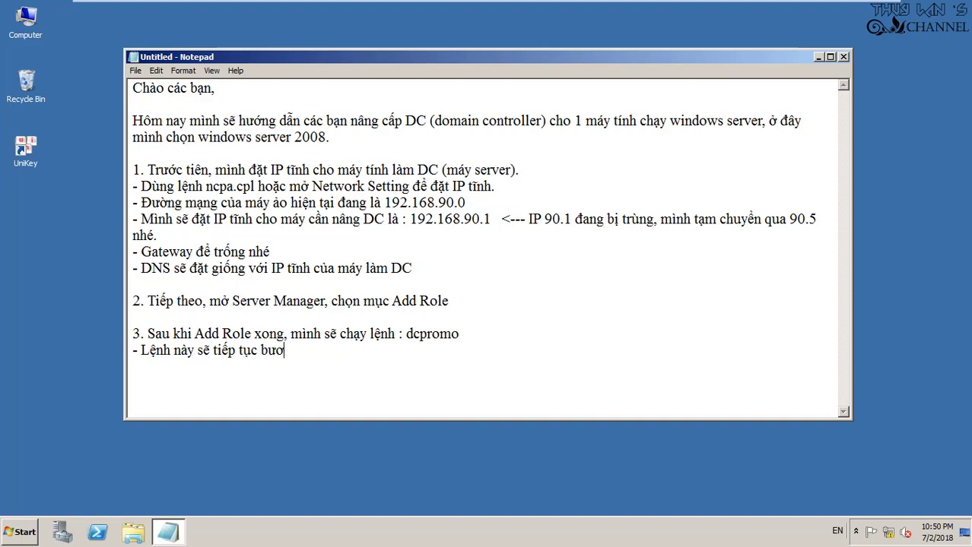
pyautogui.write('ng ký')
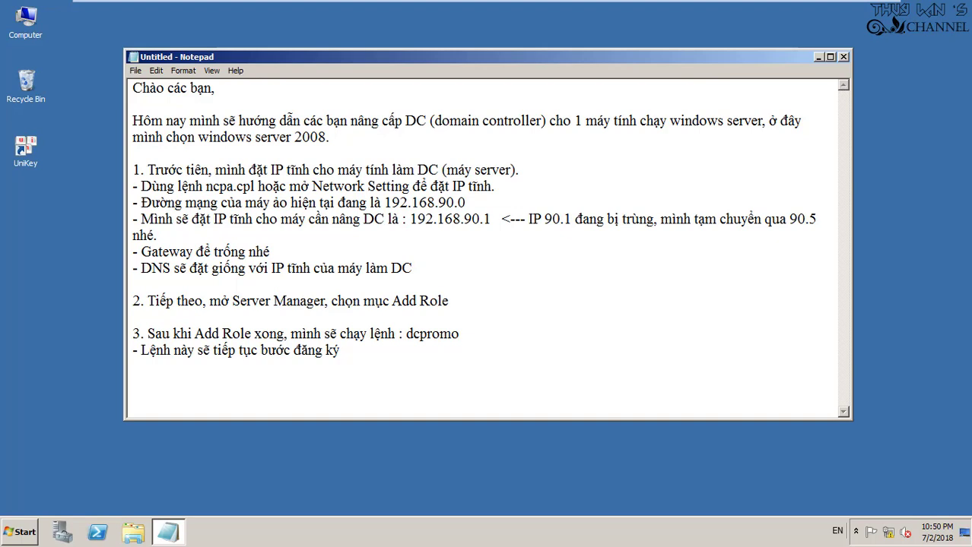
pyautogui.write(' Domain Con')
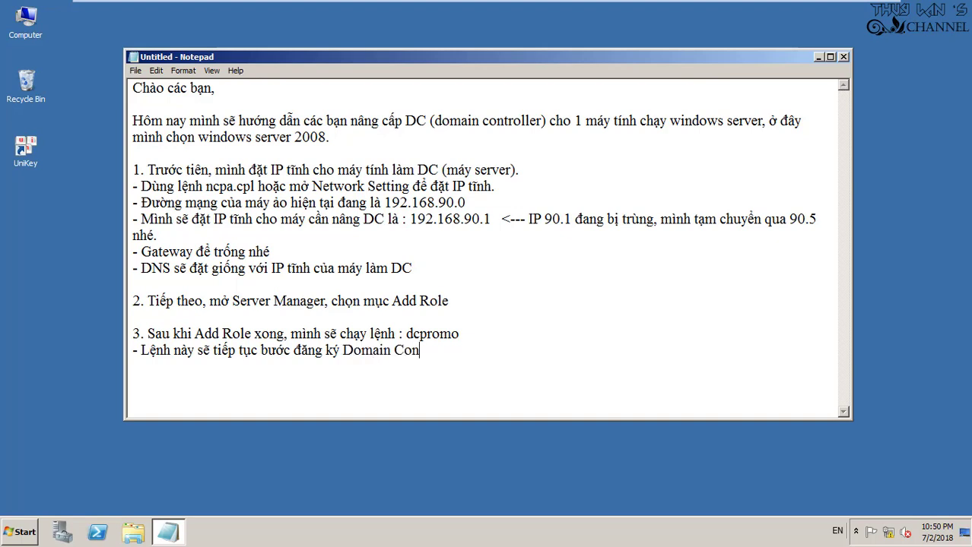
pyautogui.write('troller')
# Run dcpromo and advance the AD DS Installation Wizard past the Welcome and Operating System Compatibility pages
pyautogui.press('super+r')
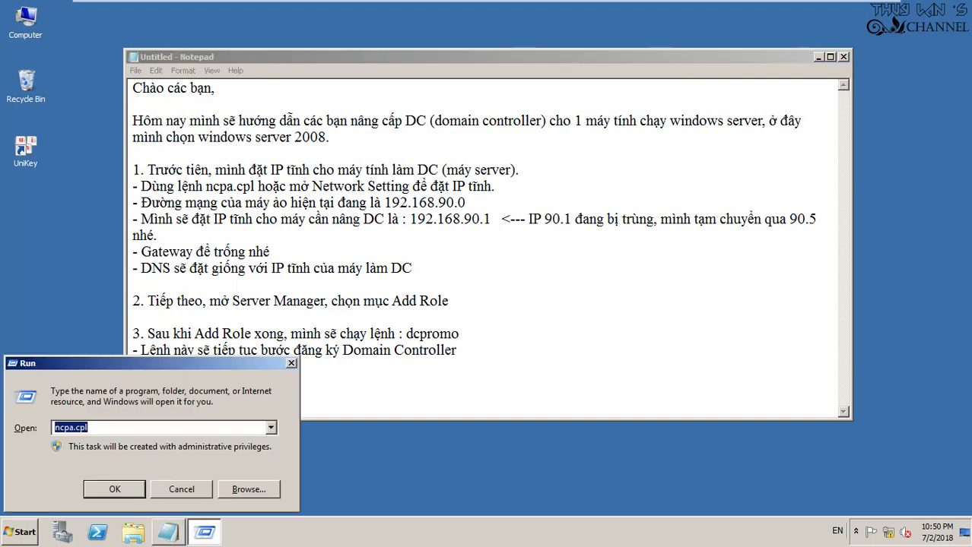
pyautogui.write('dcpromo')
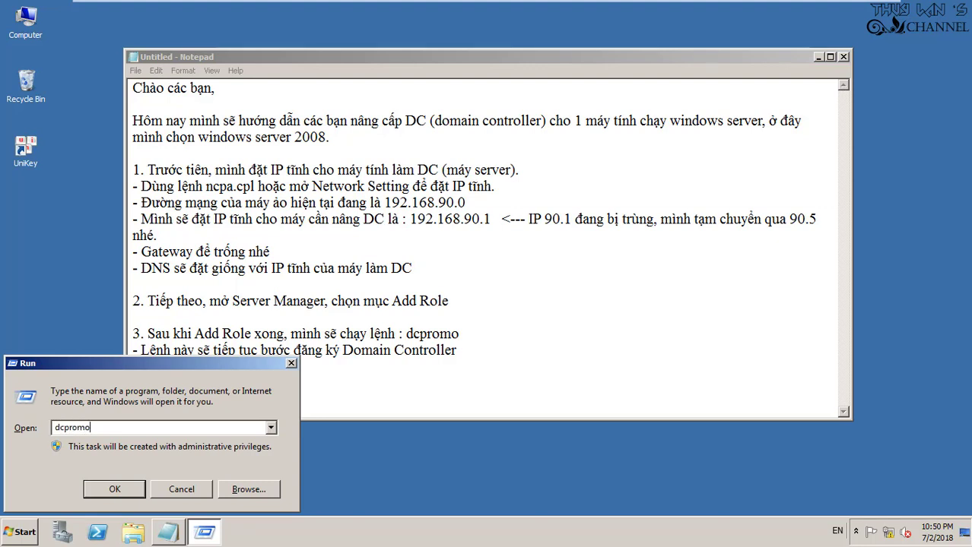
pyautogui.press('Return')
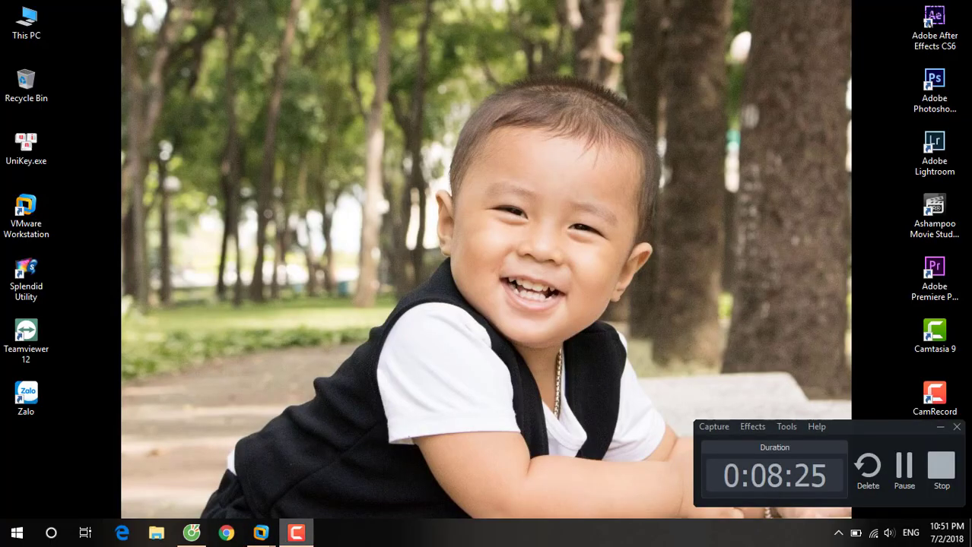
pyautogui.moveTo(261, 533)
pyautogui.click(228, 479)
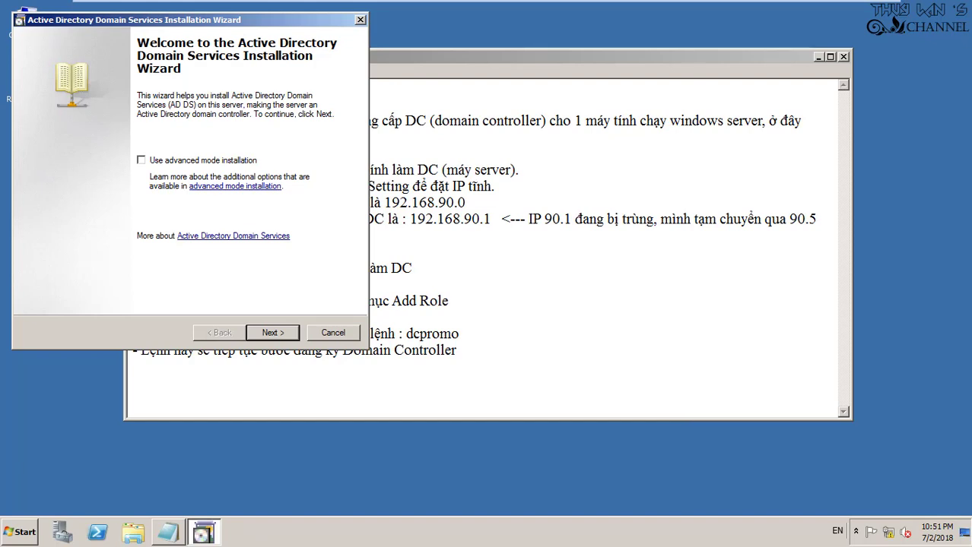
pyautogui.press('Return')
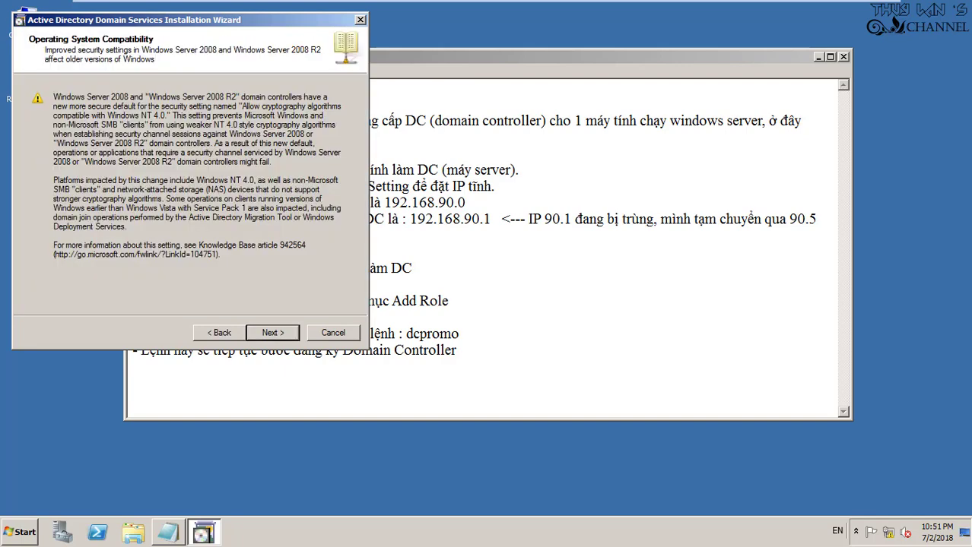
pyautogui.press('Return')
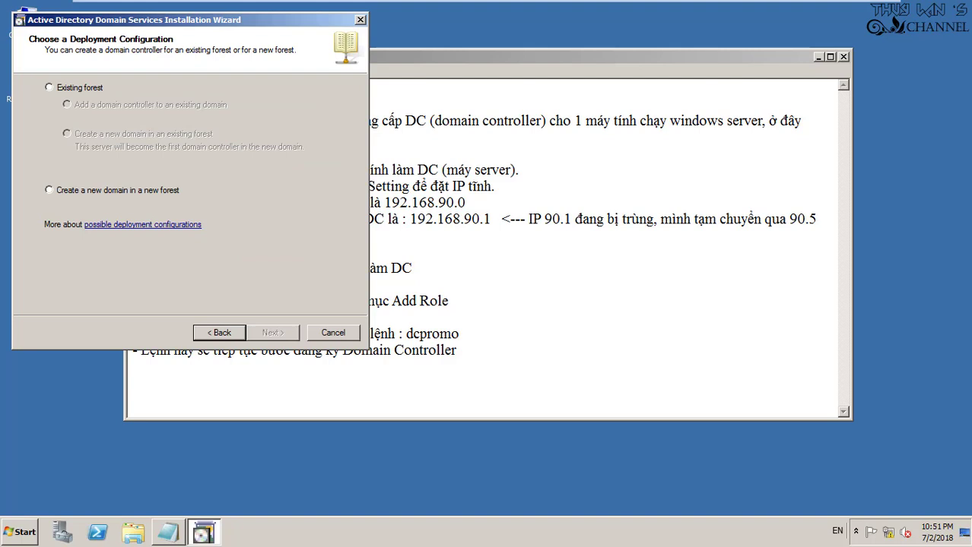
# Create a new domain in a new forest with forest root domain vmserver.vn
pyautogui.click(49, 190)
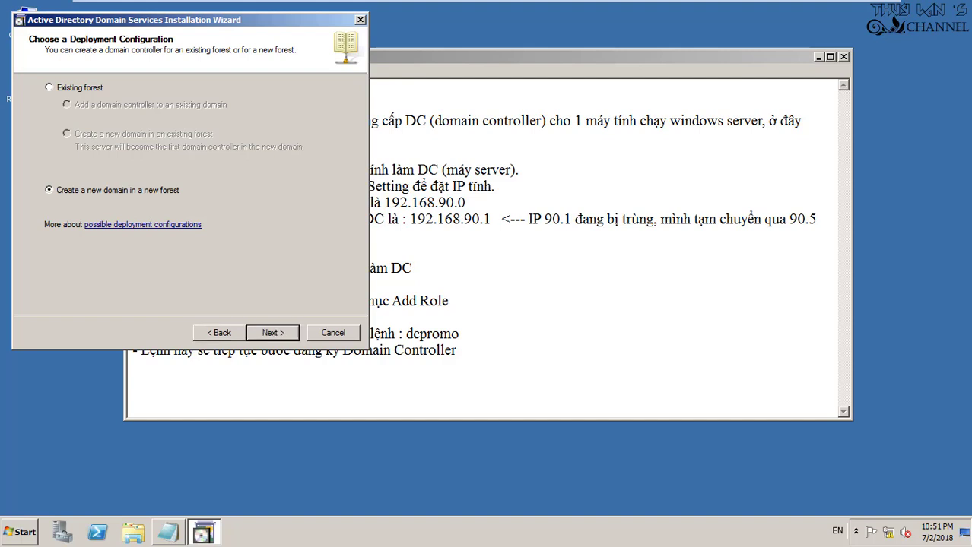
pyautogui.press('Return')
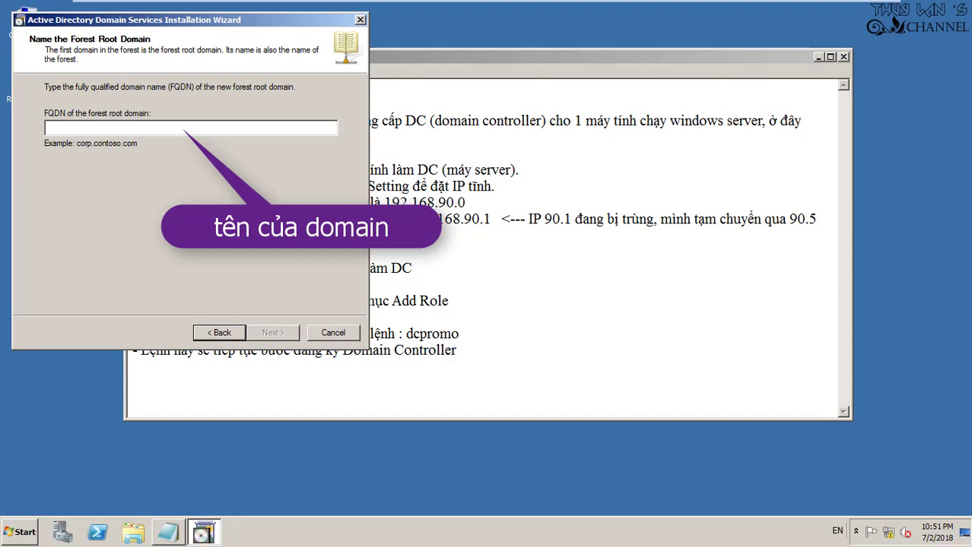
pyautogui.write('vm')
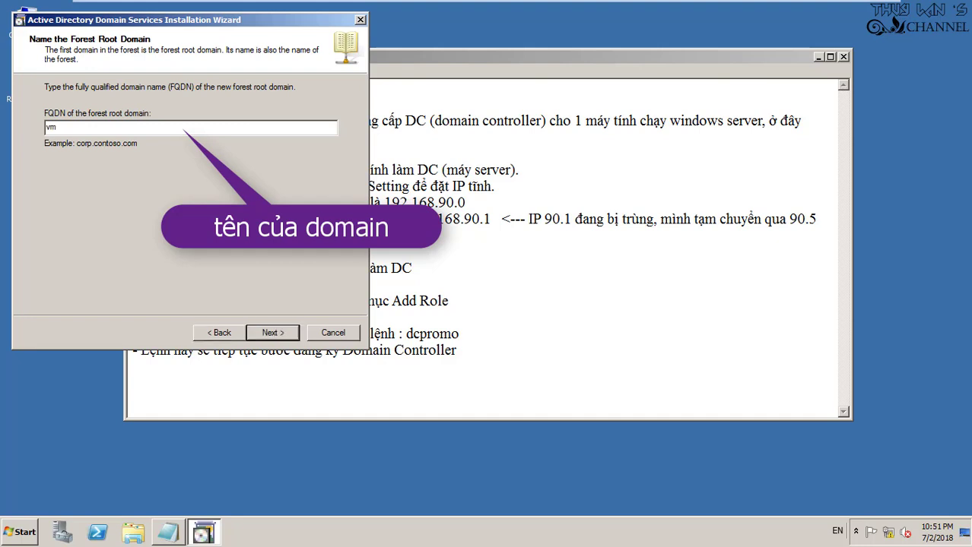
pyautogui.write('server.vn')
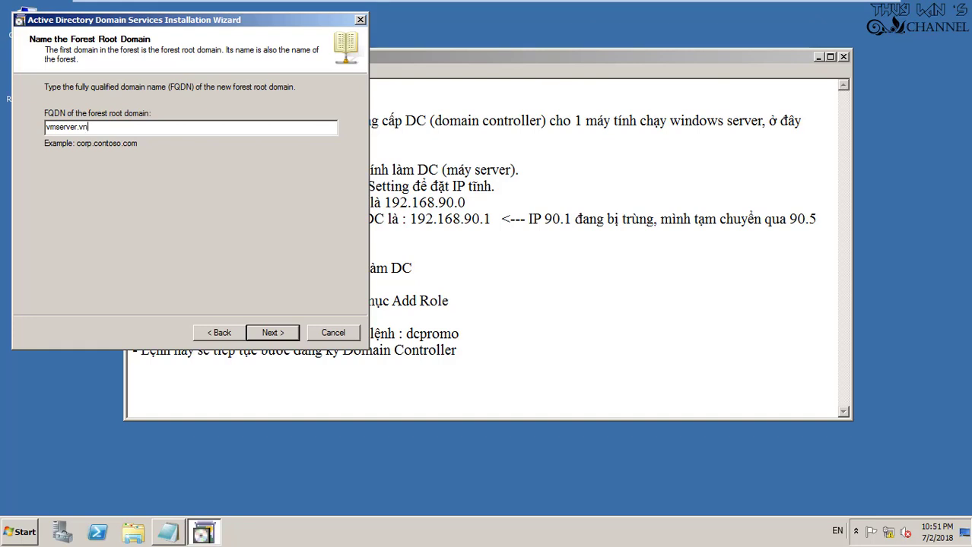
pyautogui.press('Return')
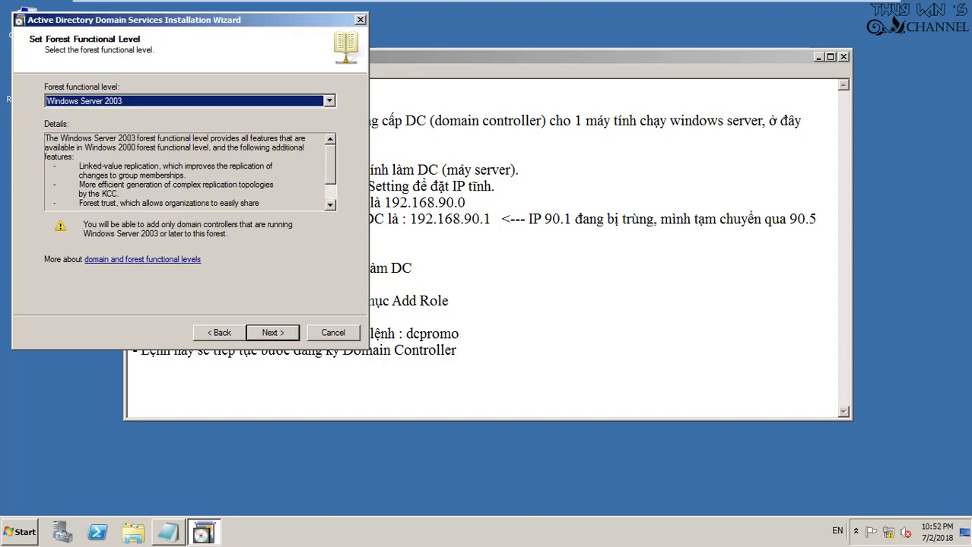
# Choose forest level Windows Server 2008 R2, keep DNS server checked, and answer Yes to the delegation warning
pyautogui.hotkey('alt', 'Down')
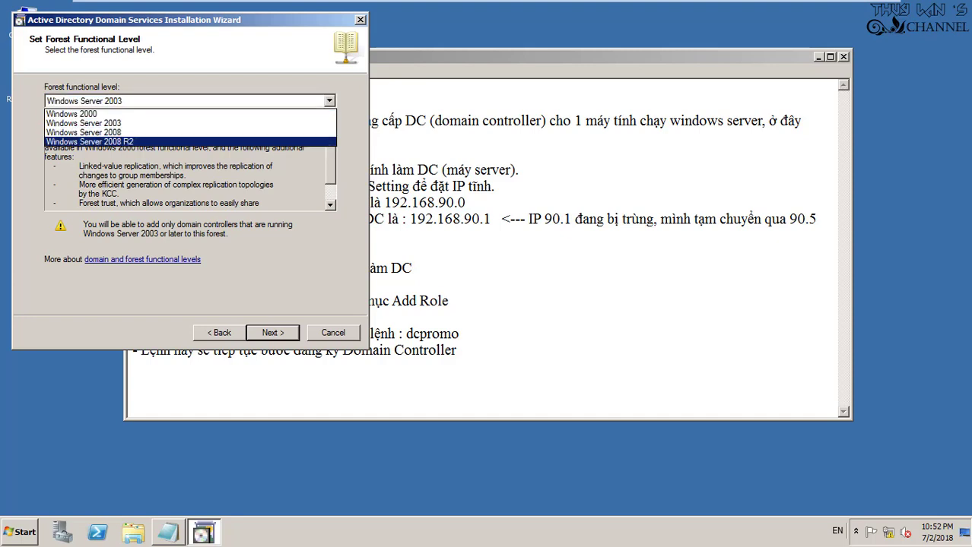
pyautogui.press('Return')
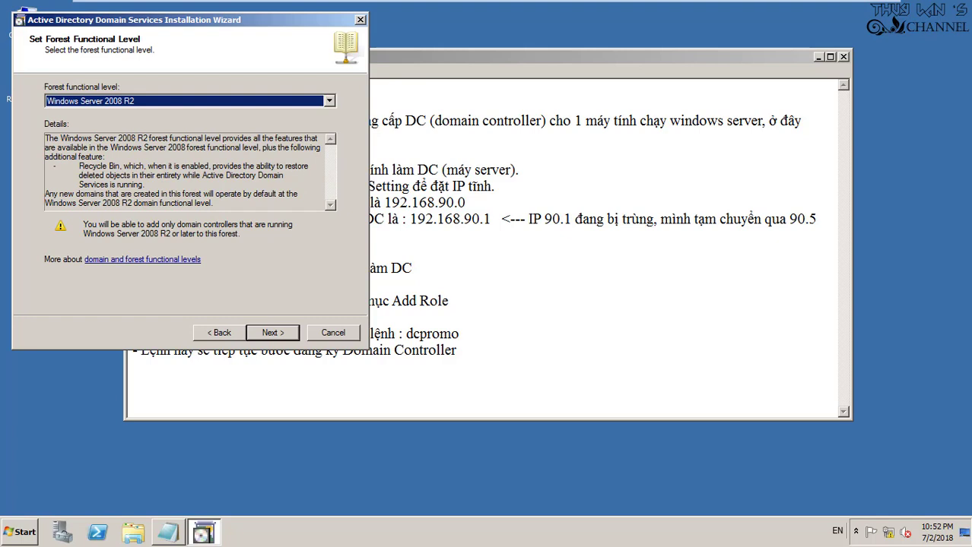
pyautogui.press('Return')
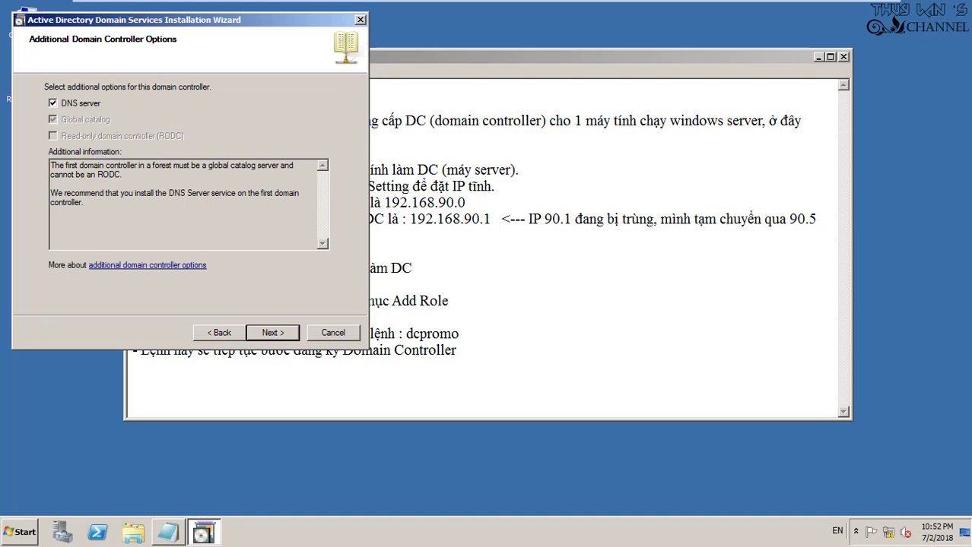
pyautogui.press('Return')
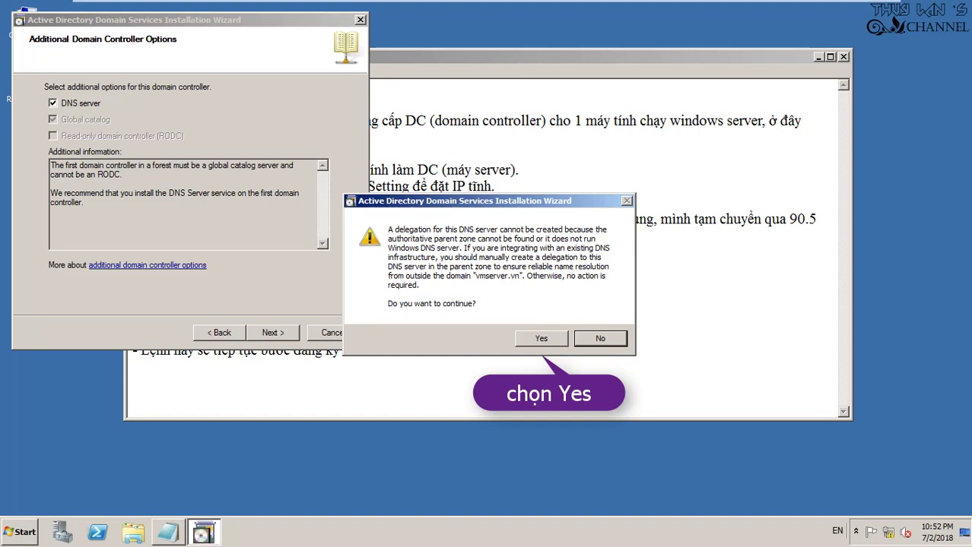
pyautogui.press('y')
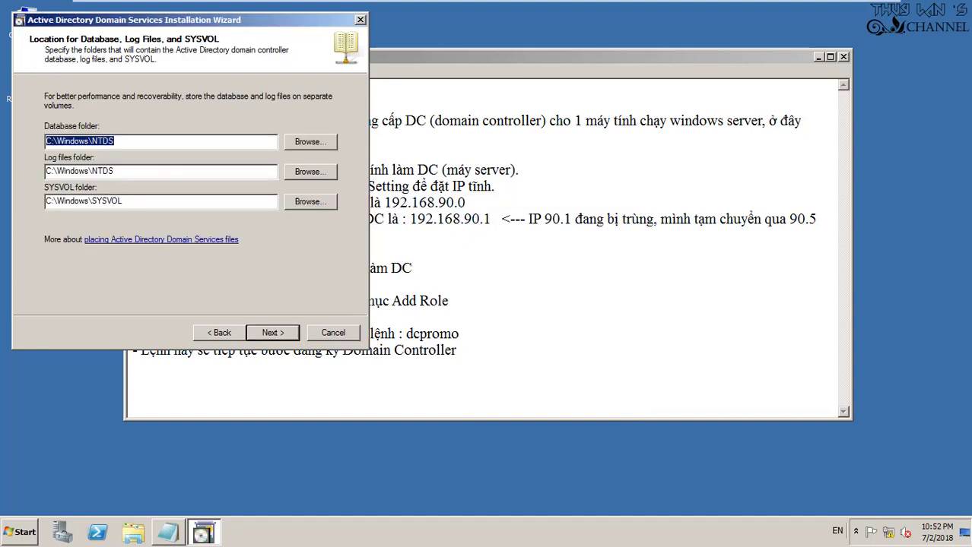
# Keep the default NTDS and SYSVOL folders, then enter and confirm the Restore Mode administrator password
pyautogui.press('Return')
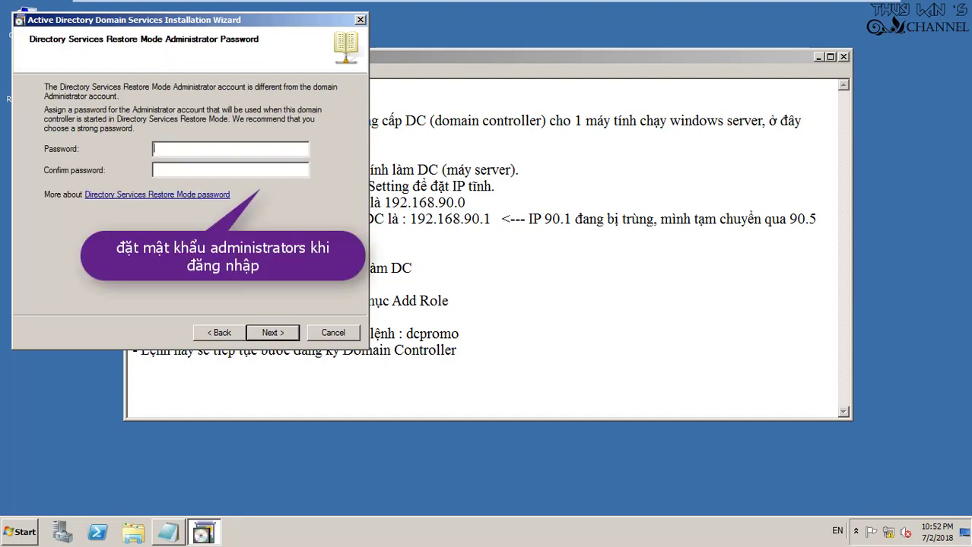
pyautogui.write('P@ssw0rd')
pyautogui.press('Tab')
pyautogui.write('P@ssw0rd')
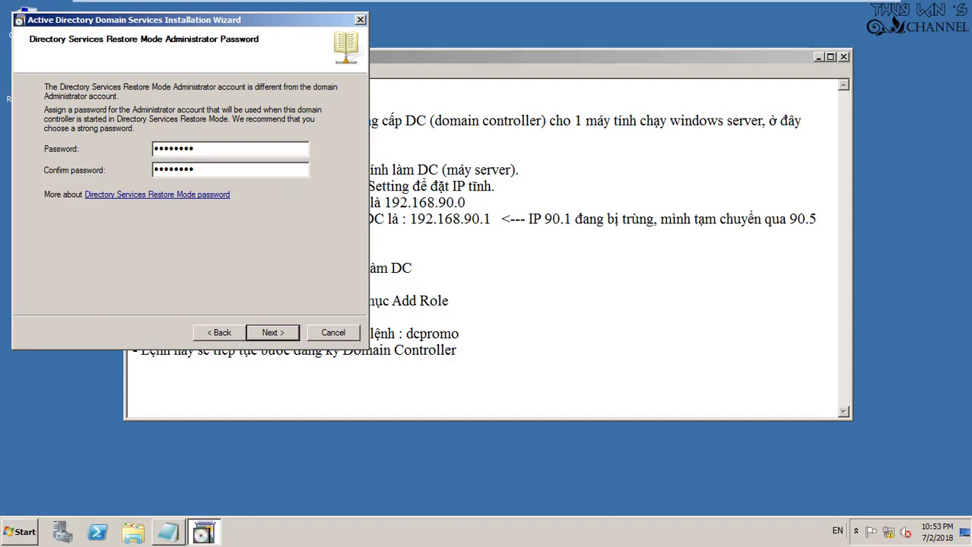
pyautogui.press('Return')
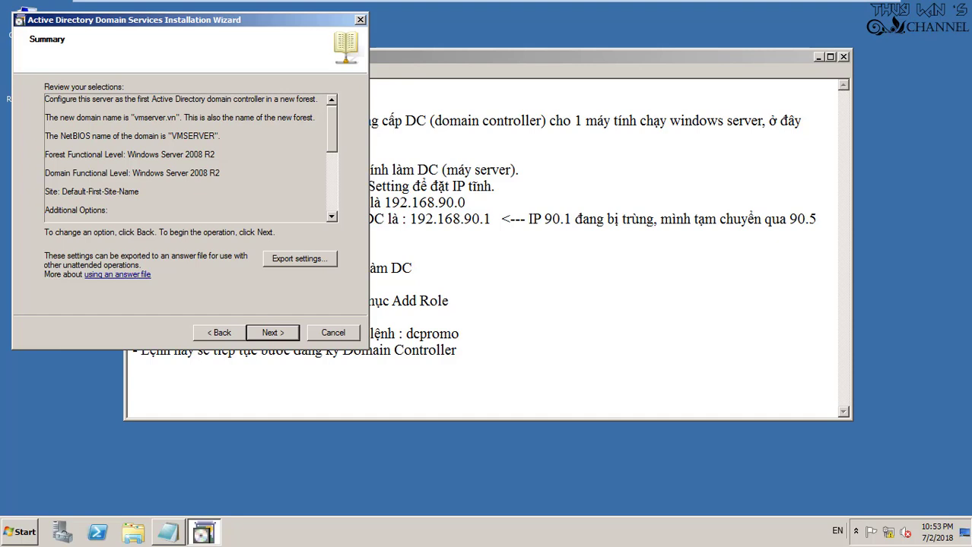
# Review the vmserver.vn domain and NetBIOS name lines in the Summary, then start the AD DS installation
pyautogui.moveTo(44, 117); pyautogui.dragTo(180, 118)
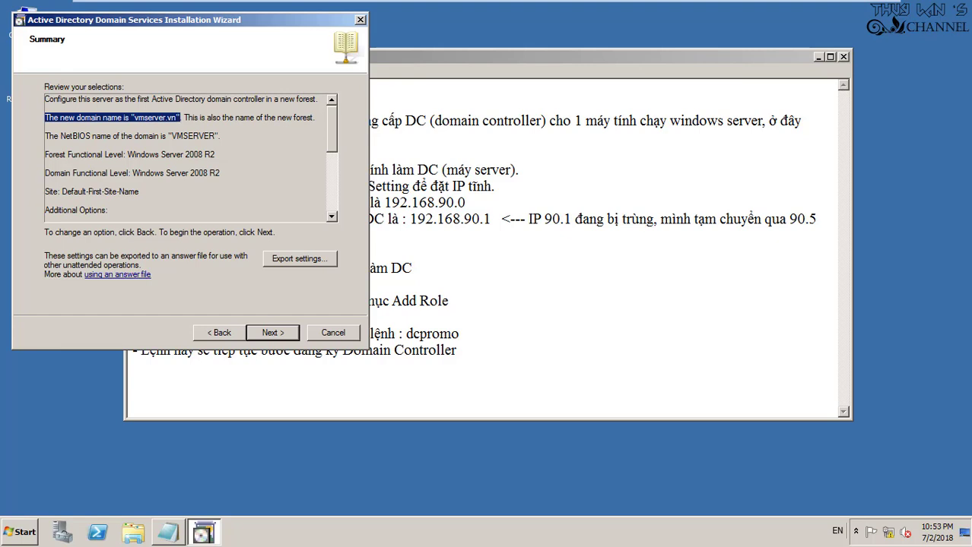
pyautogui.moveTo(48, 136); pyautogui.dragTo(218, 136)
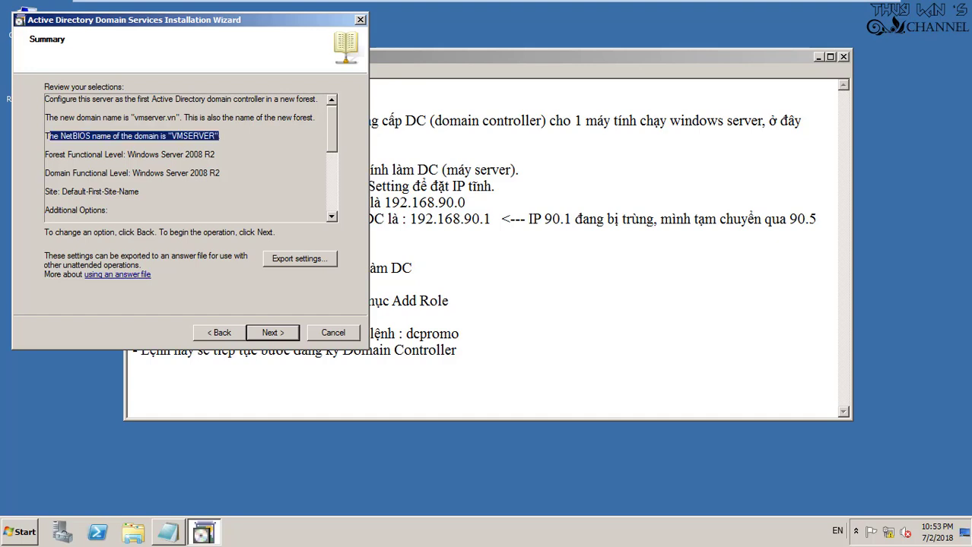
pyautogui.scroll(-4, 187, 157)
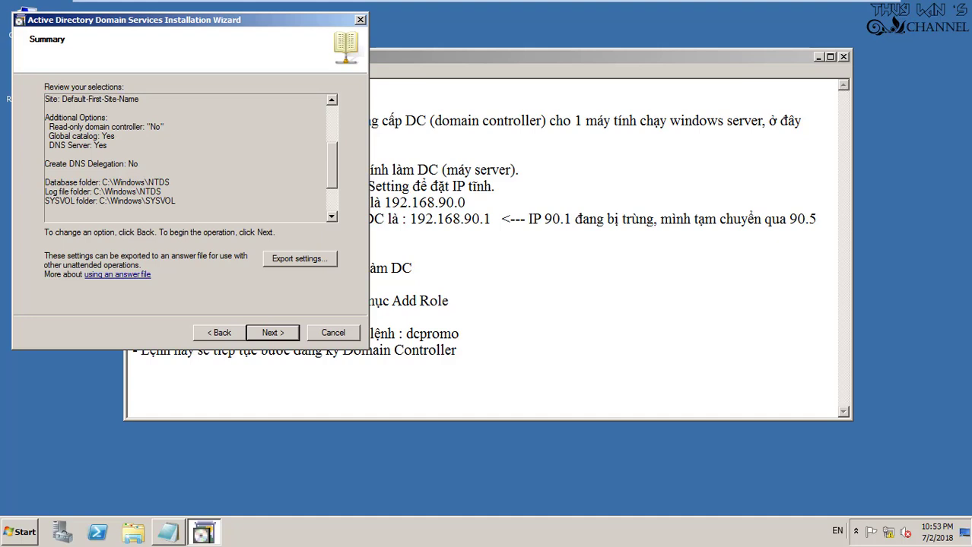
pyautogui.scroll(1, 186, 157)
pyautogui.scroll(5, 186, 157)
pyautogui.moveTo(219, 135); pyautogui.dragTo(49, 135)
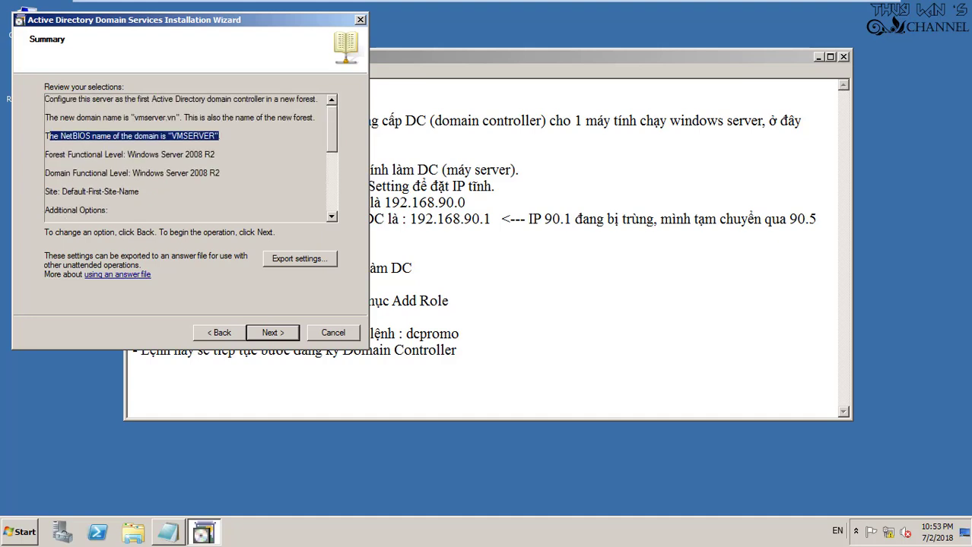
pyautogui.click(48, 135)
pyautogui.press('Return')
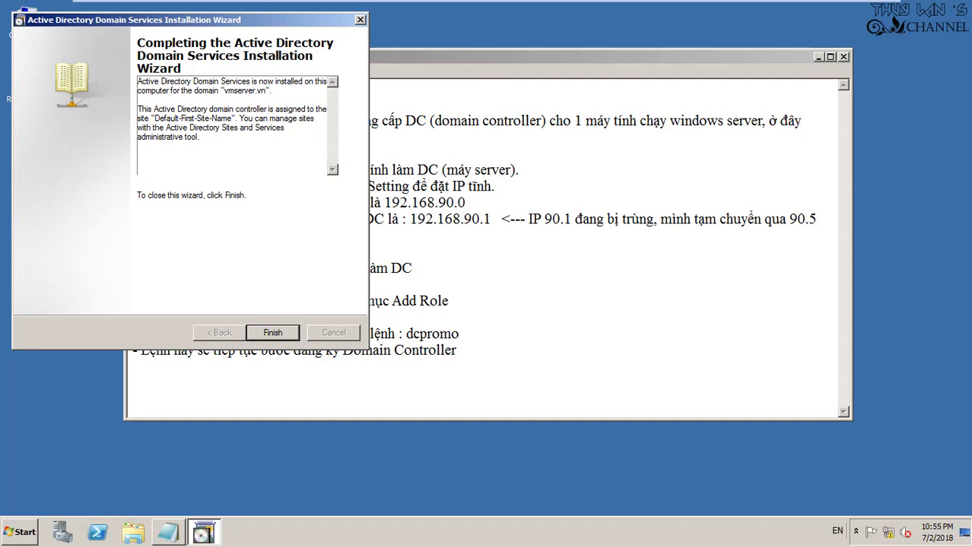
# Finish the AD DS Installation Wizard after the vmserver.vn configuration completes
pyautogui.press('Return')
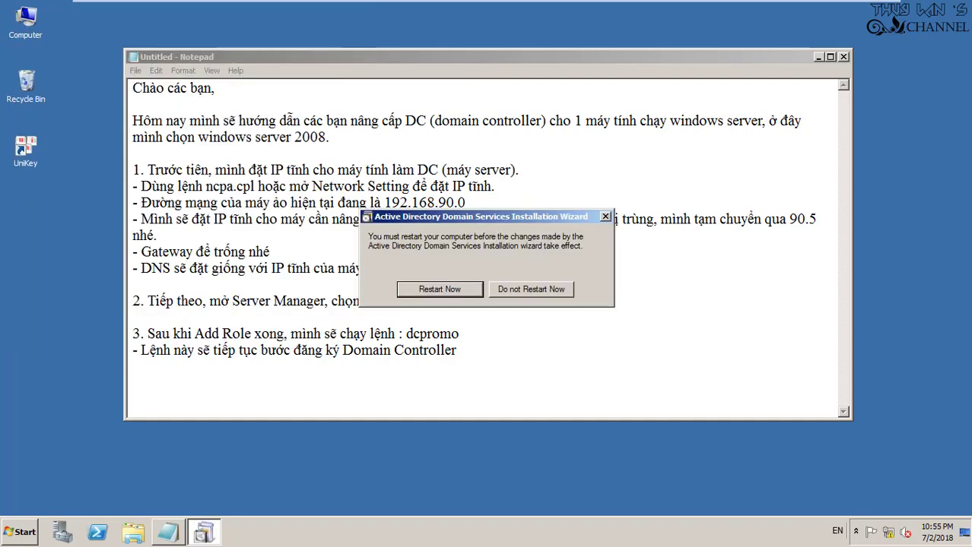
# Append a new line '4. Vậy là xong, khởi động máy tính lại nhé' to the end of the notes
pyautogui.moveTo(478, 217); pyautogui.dragTo(543, 430)
pyautogui.click(457, 350)
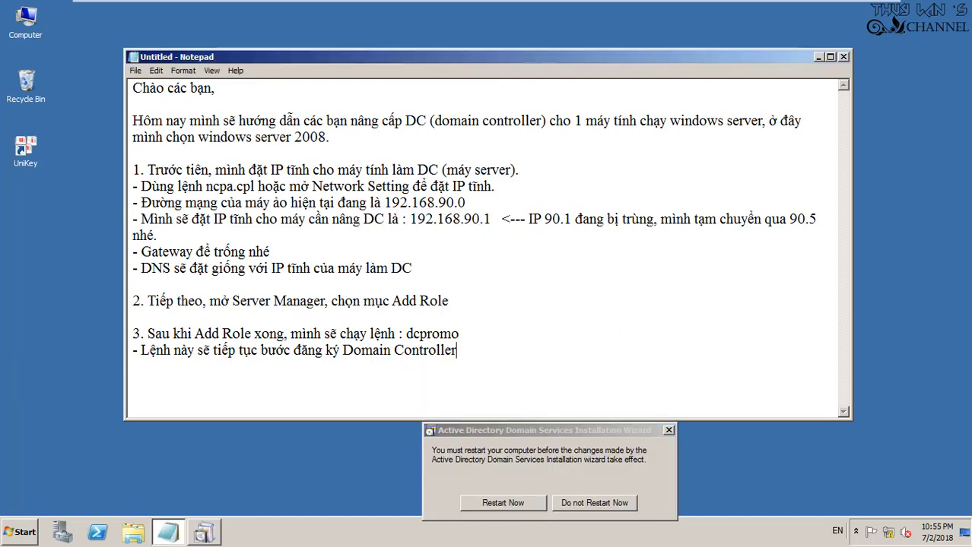
pyautogui.press('Return')
pyautogui.write('4. Vậy là xong,')
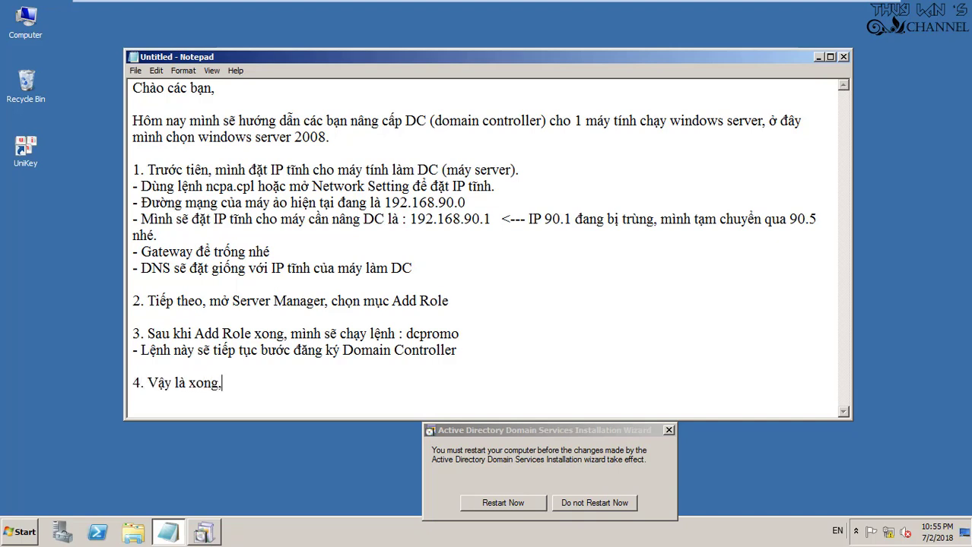
pyautogui.write(' khởi động má')
pyautogui.write('y tính lại n')
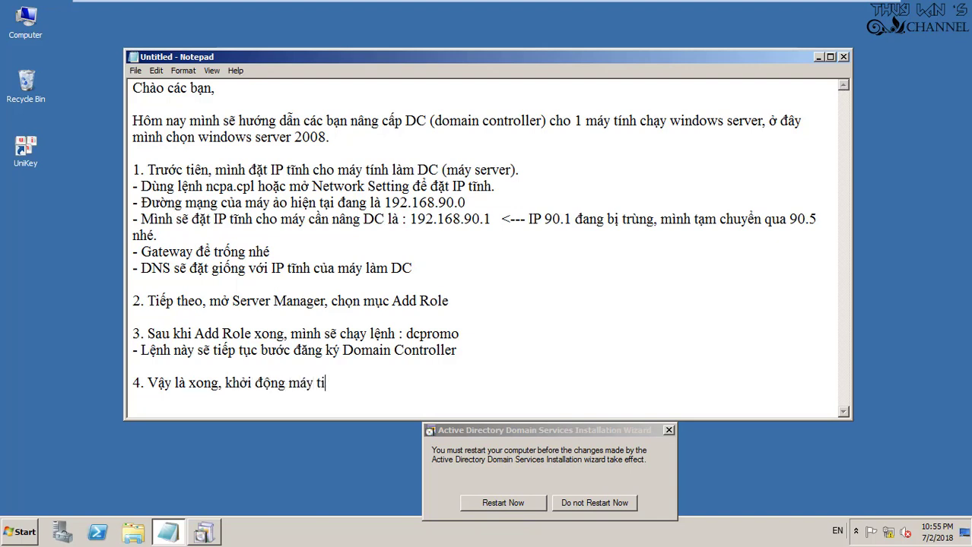
pyautogui.write('hé')
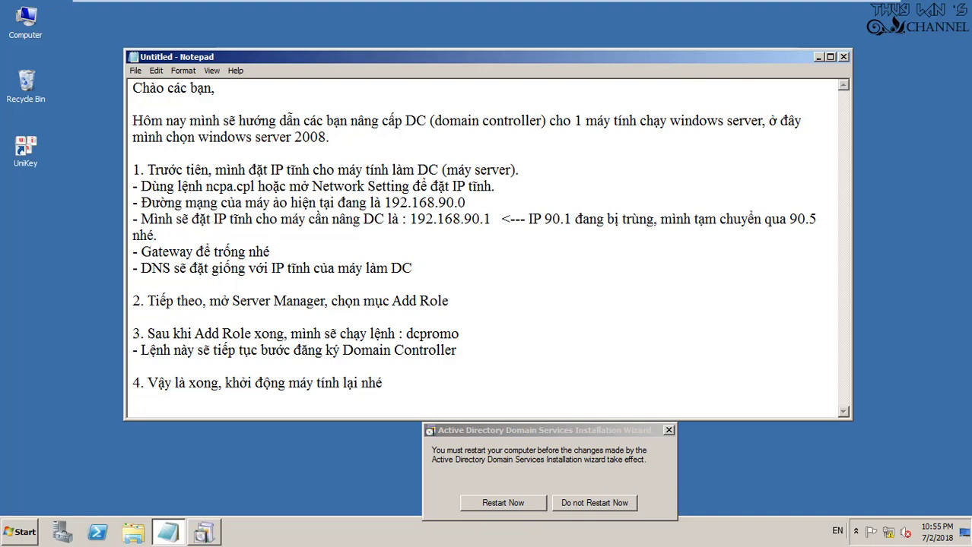
# Save the notes to the Desktop as 'upgrade DC' with Unicode encoding, then close Notepad
pyautogui.hotkey('ctrl', 's')
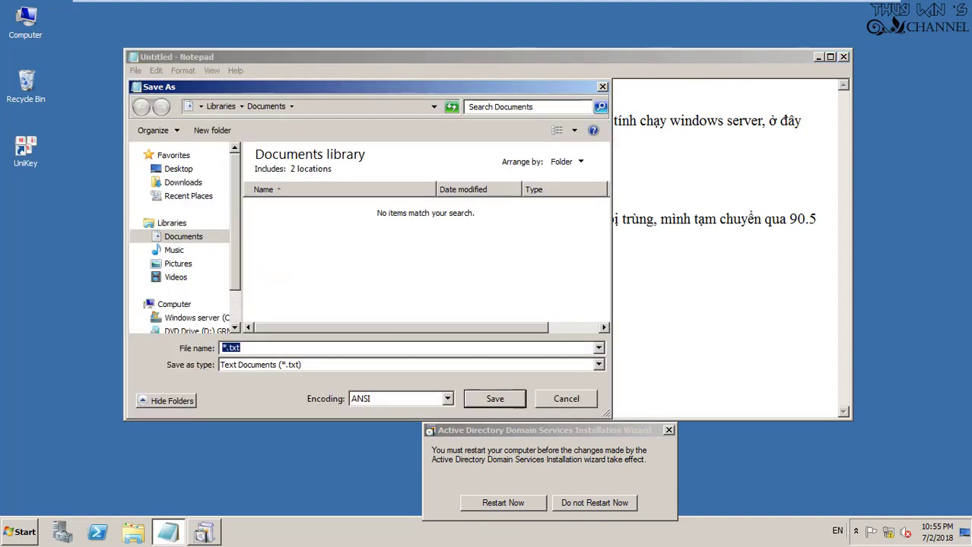
pyautogui.click(179, 169)
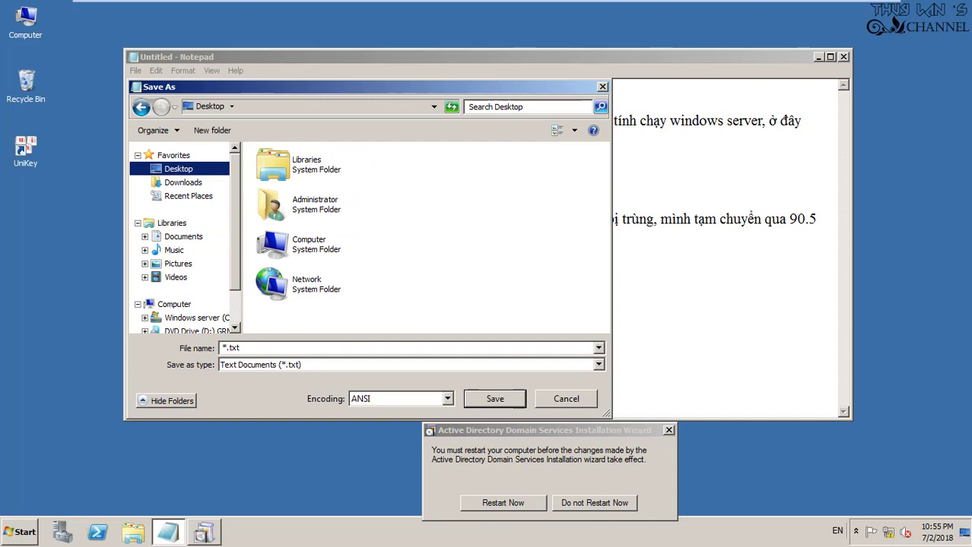
pyautogui.click(400, 398)
pyautogui.click(381, 423)
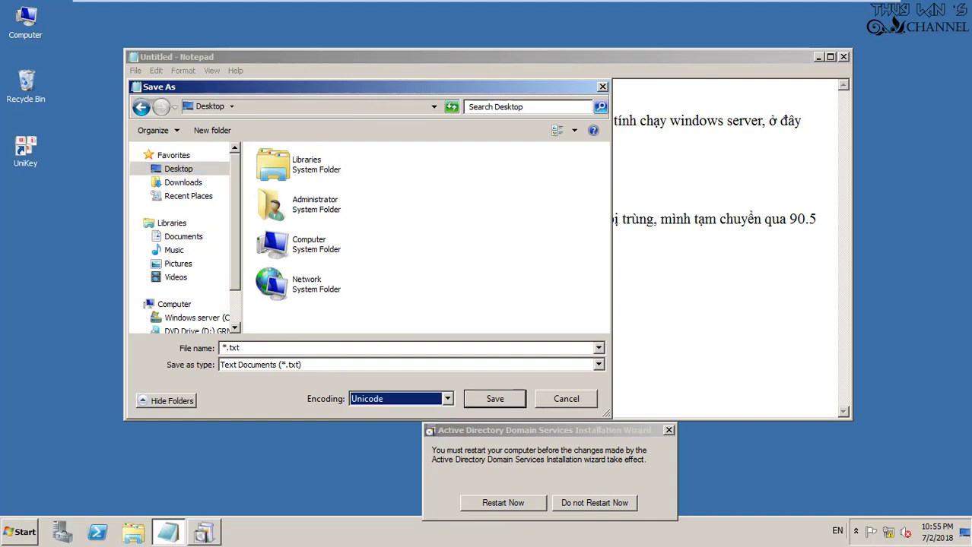
pyautogui.click(224, 348)
pyautogui.click(224, 347)
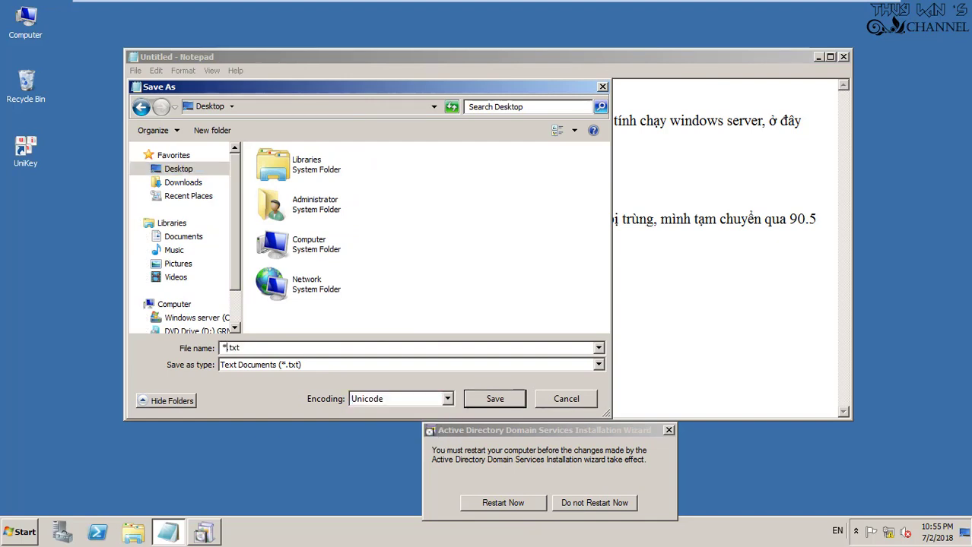
pyautogui.press('BackSpace')
pyautogui.write('upgrade DC')
pyautogui.press('Return')
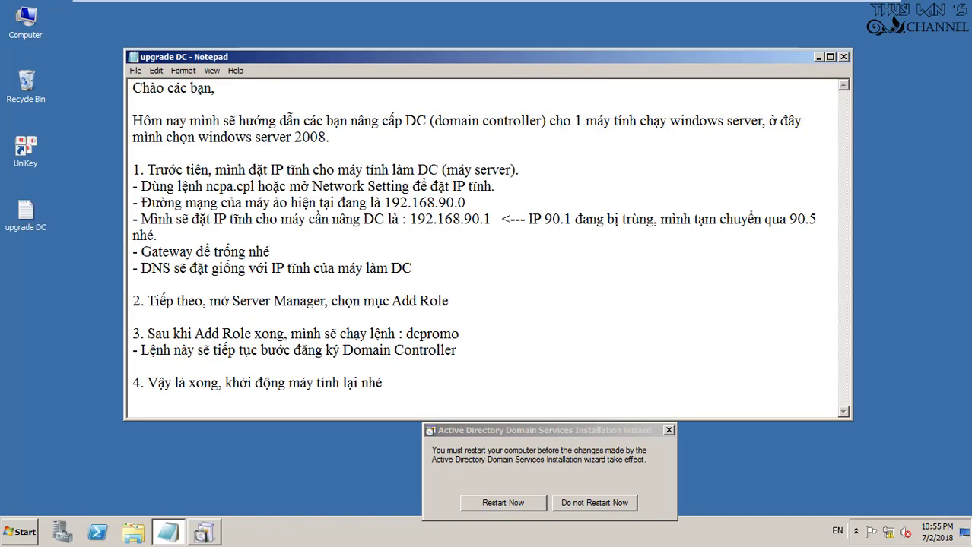
pyautogui.hotkey('alt', 'F4')
pyautogui.moveTo(532, 431); pyautogui.dragTo(462, 179)
# Choose Restart Now in the AD DS restart prompt to restart the server
pyautogui.press('Return')
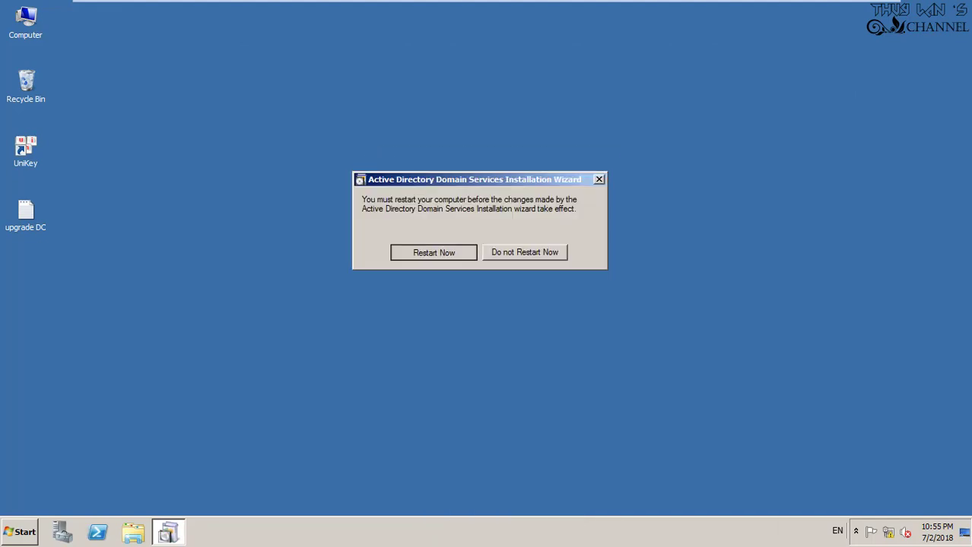
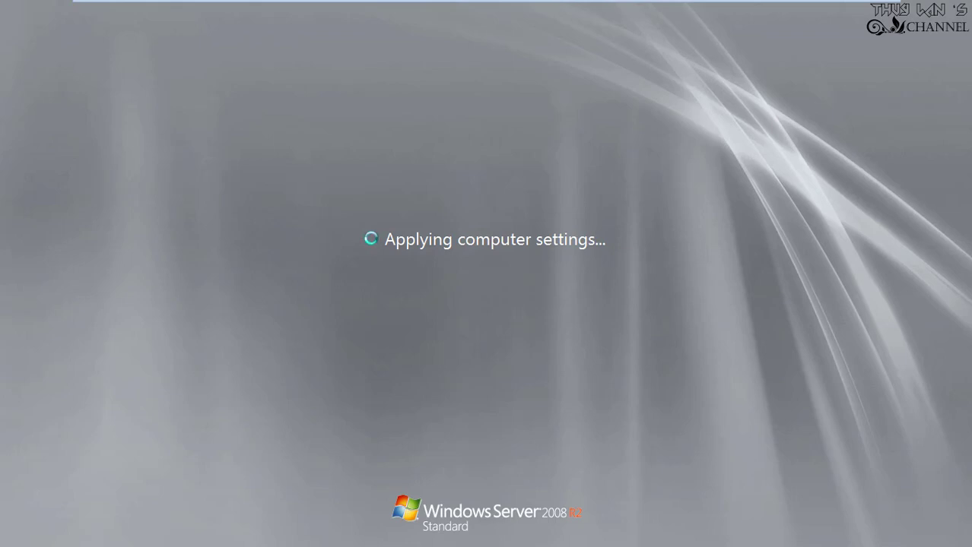
# Let the rebooted server reach the CTRL+ALT+DELETE logon screen, then leave full-screen view
pyautogui.moveTo(894, 16)
pyautogui.moveTo(487, 2)
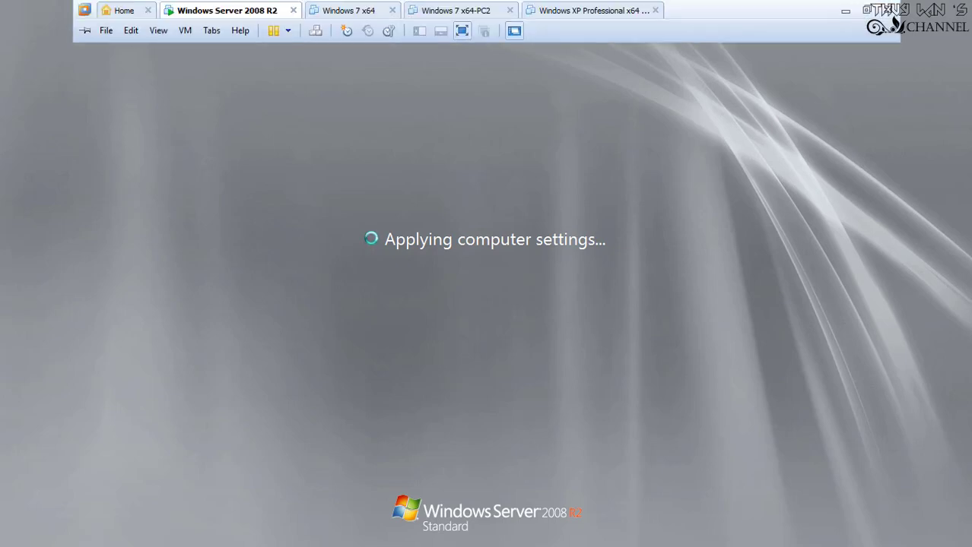
pyautogui.hotkey('ctrl', 'alt', 'Return')
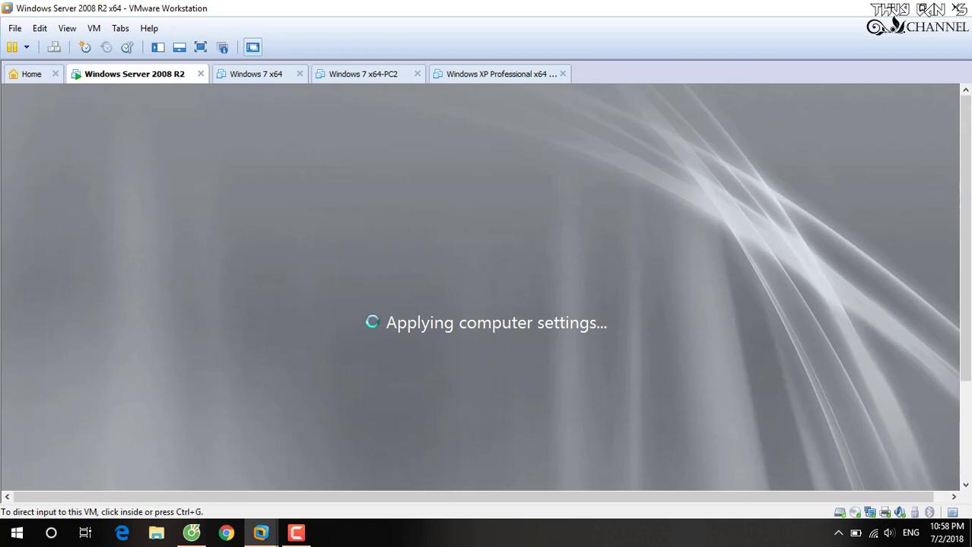
pyautogui.moveTo(191, 533)
pyautogui.click(260, 533)
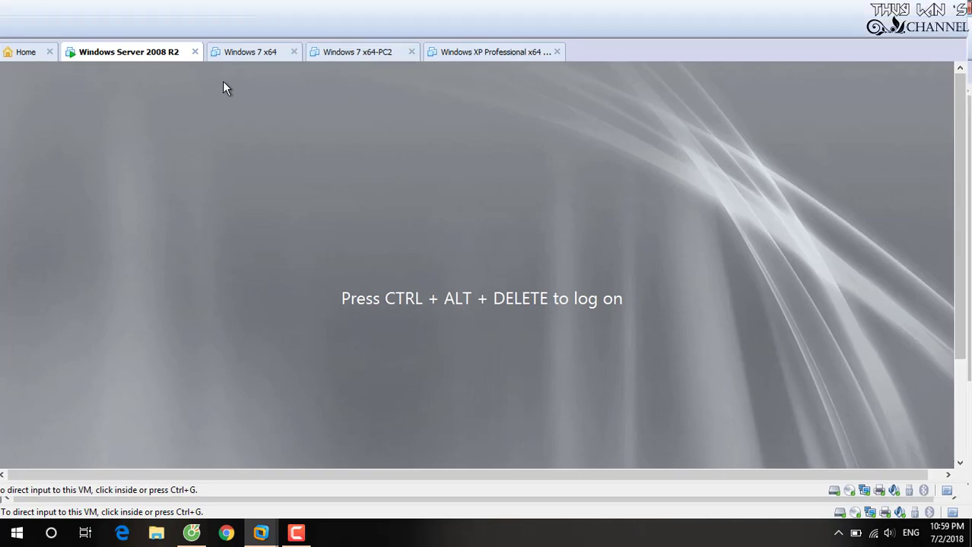
# Return to full screen and log on as Administrator with the account password
pyautogui.hotkey('ctrl', 'alt', 'Return')
pyautogui.moveTo(315, 2)
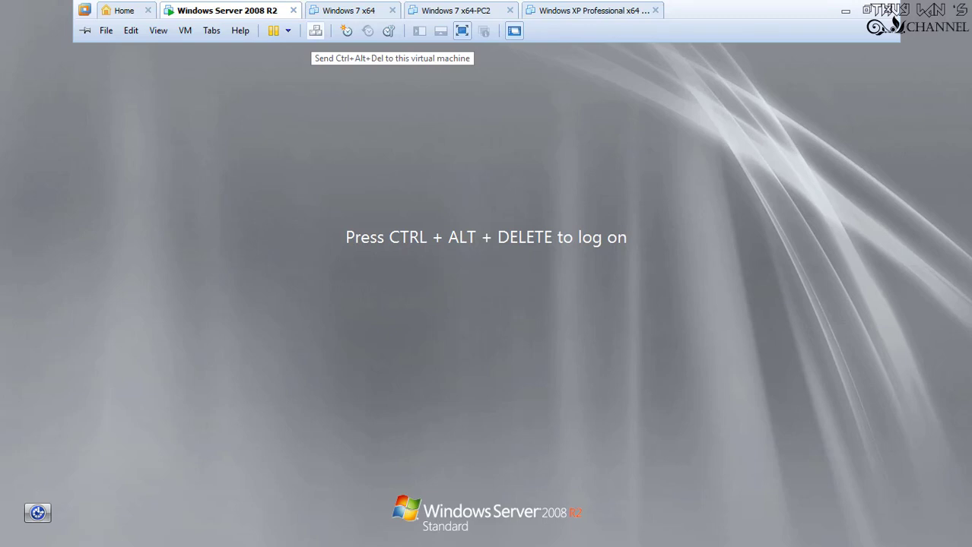
pyautogui.click(315, 31)
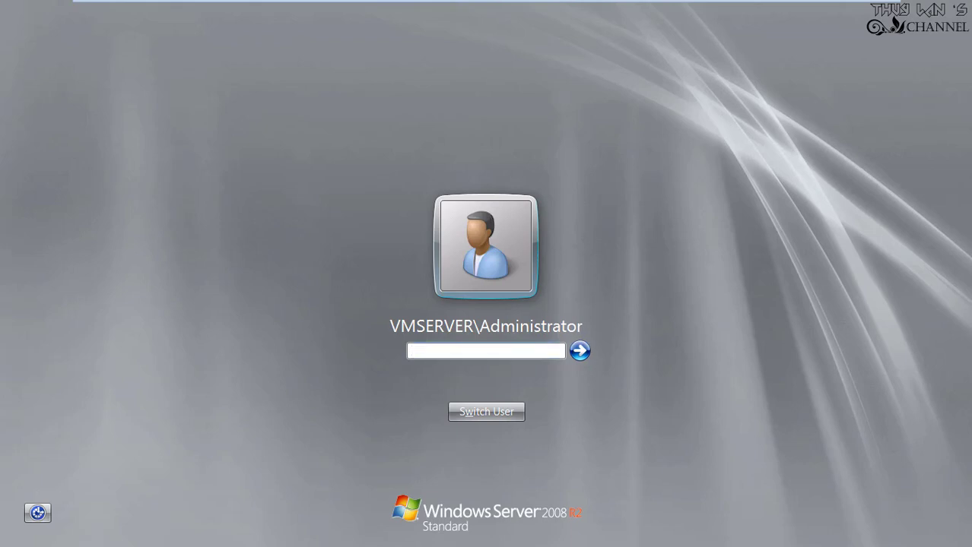
pyautogui.write('********')
pyautogui.press('Return')
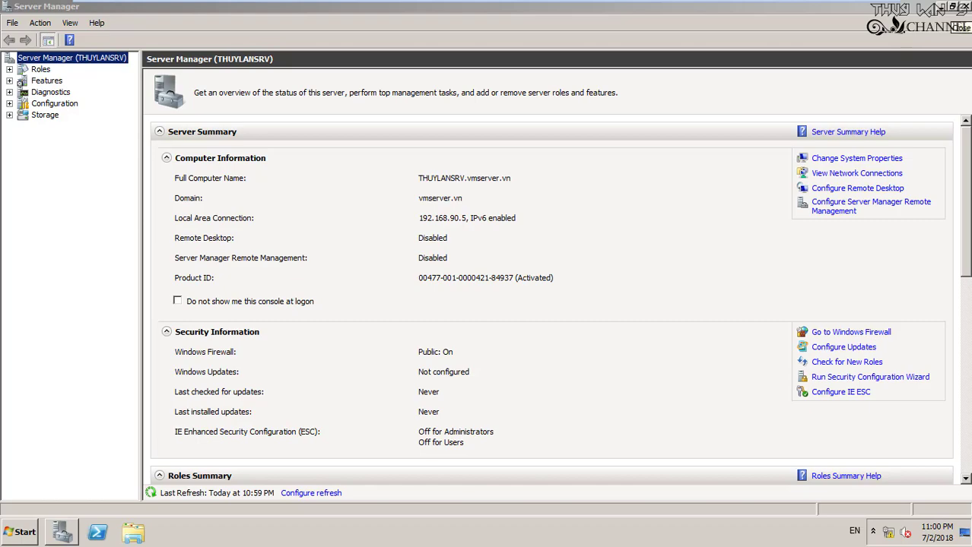
# Show the desktop, check the domain in Computer's system properties, then close that window
pyautogui.press('super+d')
pyautogui.rightClick(36, 12)
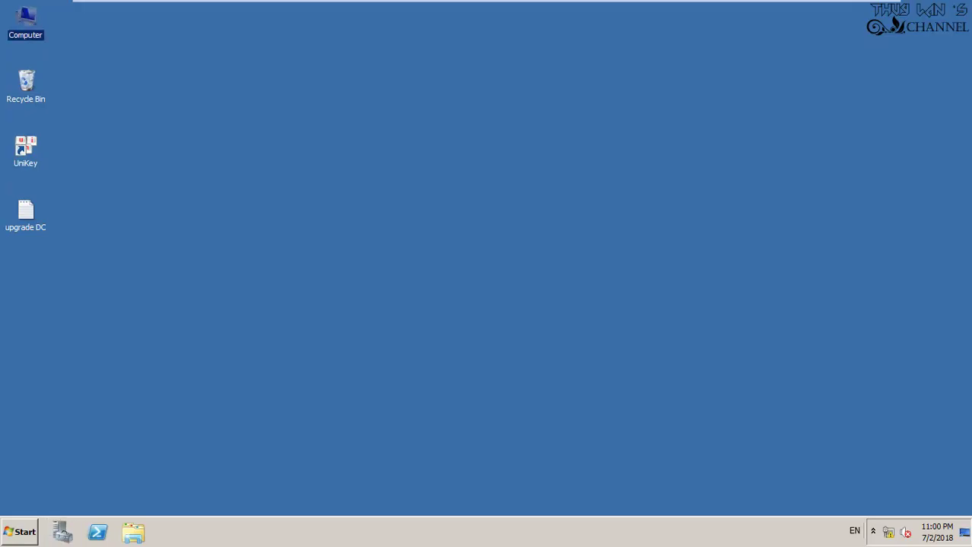
pyautogui.click(69, 125)
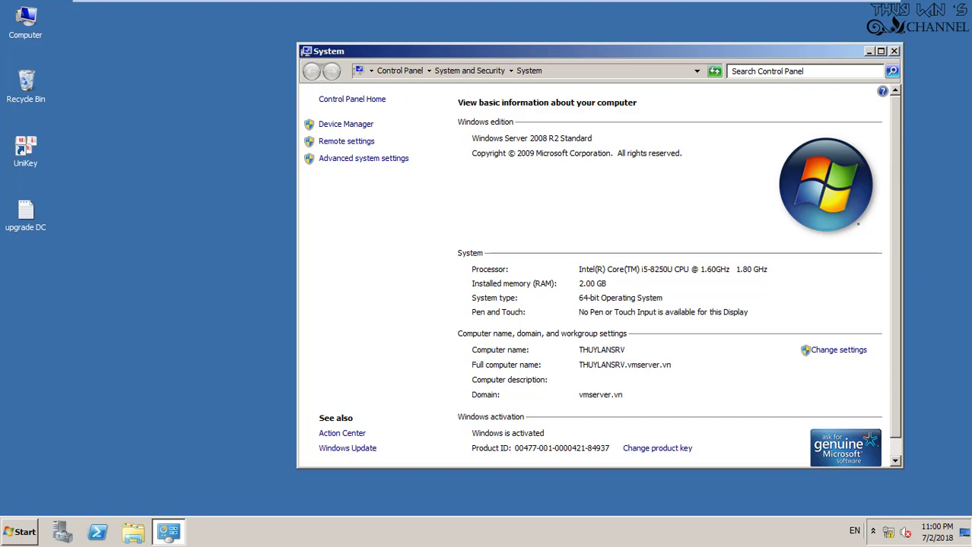
pyautogui.click(893, 51)
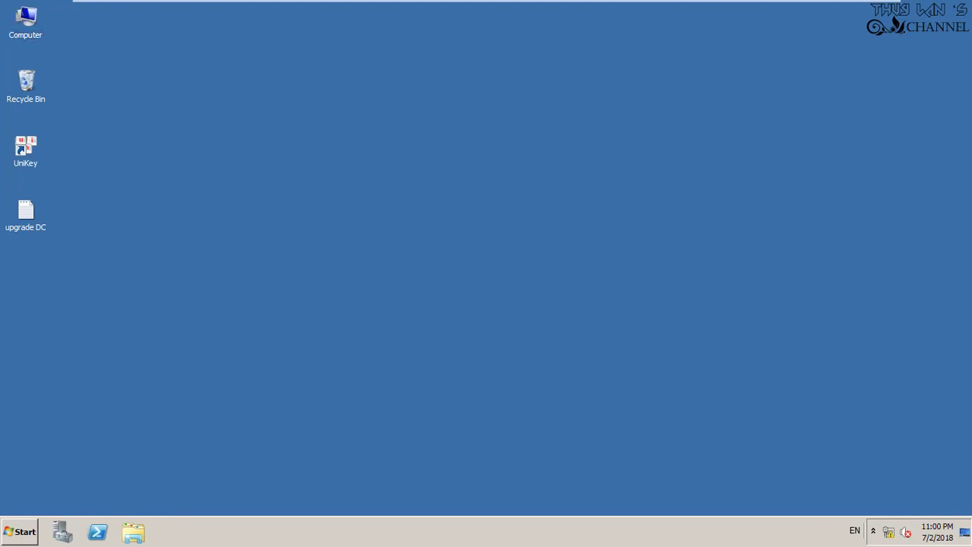
pyautogui.rightClick(905, 534)
# Open the IPv4 properties of the server's Local Area Connection
pyautogui.click(896, 522)
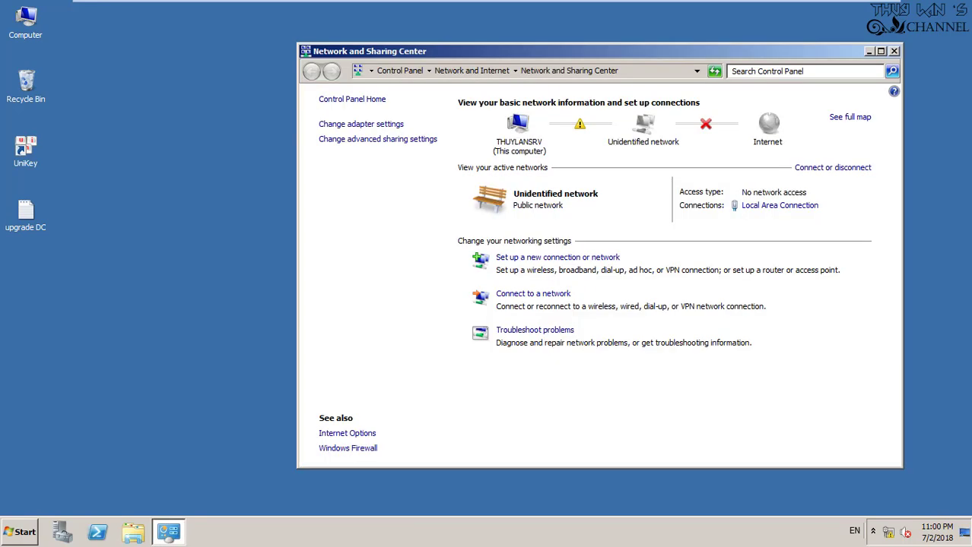
pyautogui.click(779, 206)
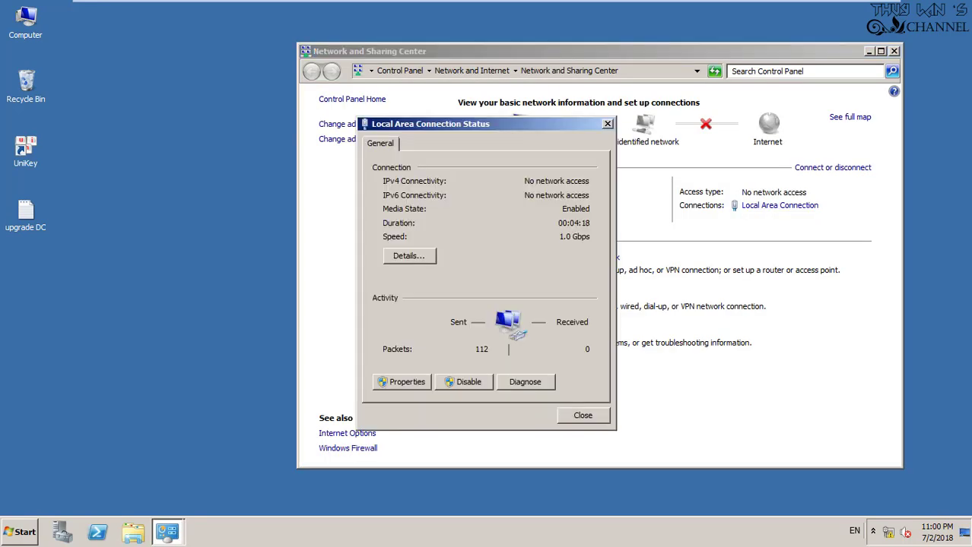
pyautogui.hotkey('alt', 'p')
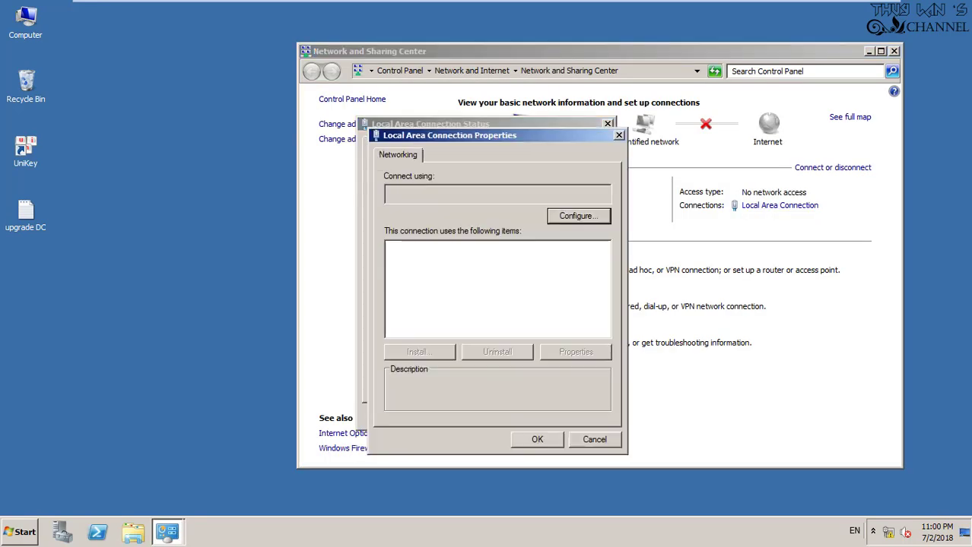
pyautogui.press('Down')
pyautogui.press('Down')
pyautogui.press('Down')
pyautogui.hotkey('alt', 'r')
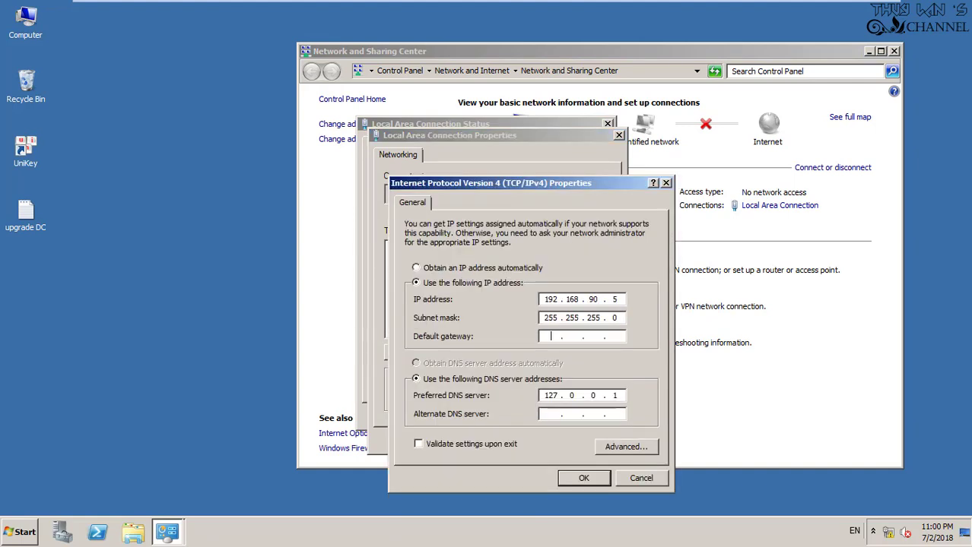
# Set gateway 192.168.90.2, preferred DNS 192.168.90.5 and alternate DNS 8.8.8.8, then apply
pyautogui.write('192 . 168 . 90 ')
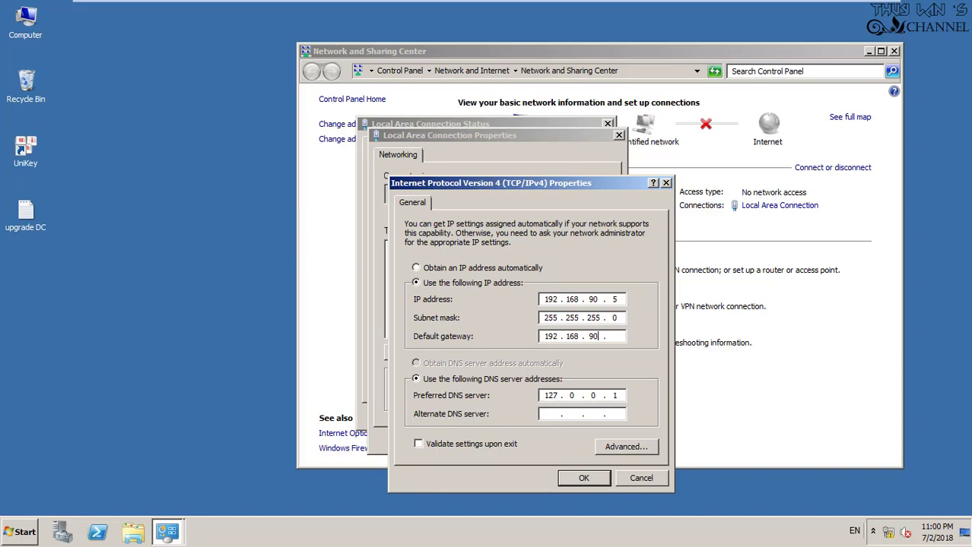
pyautogui.write('.')
pyautogui.write('250')
pyautogui.press('BackSpace')
pyautogui.press('BackSpace')
pyautogui.press('Tab')
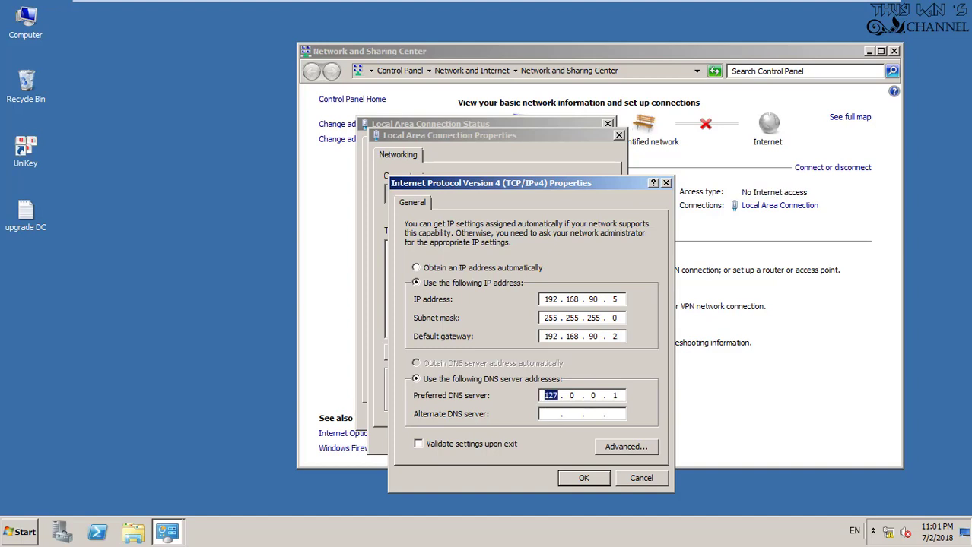
pyautogui.write('192.168.90.5')
pyautogui.press('Return')
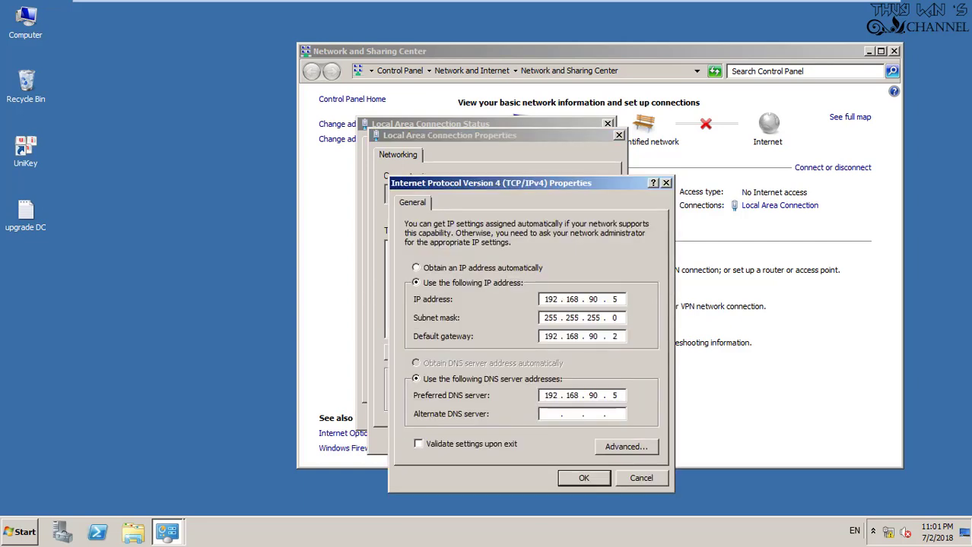
pyautogui.write('8.8.8.8')
pyautogui.press('Return')
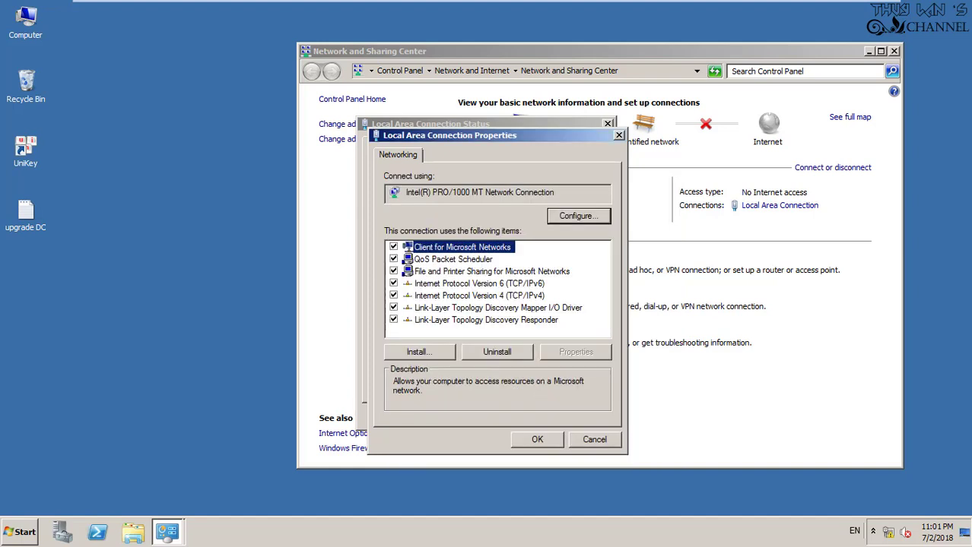
pyautogui.press('Return')
pyautogui.press('Return')
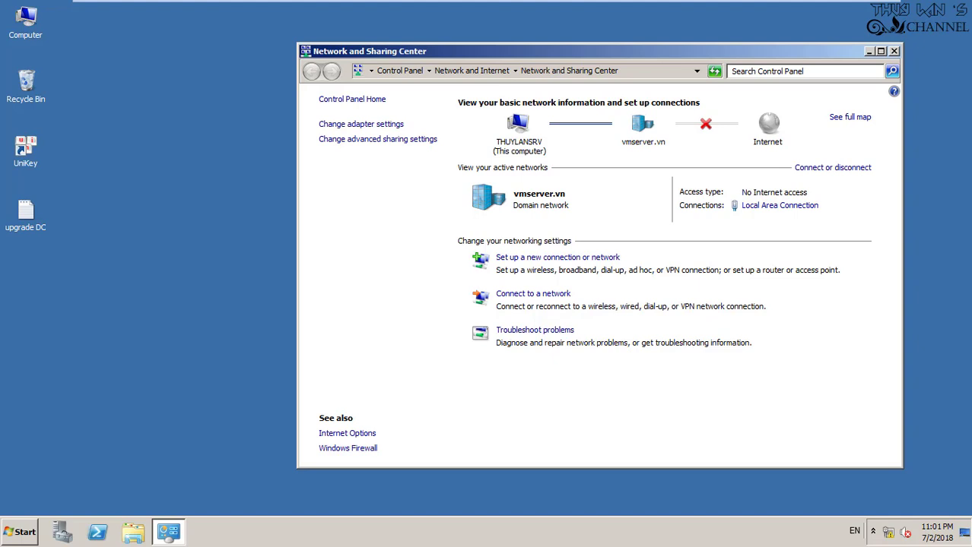
# Switch to the Windows 7 x64 virtual machine and power it on
pyautogui.moveTo(487, 2)
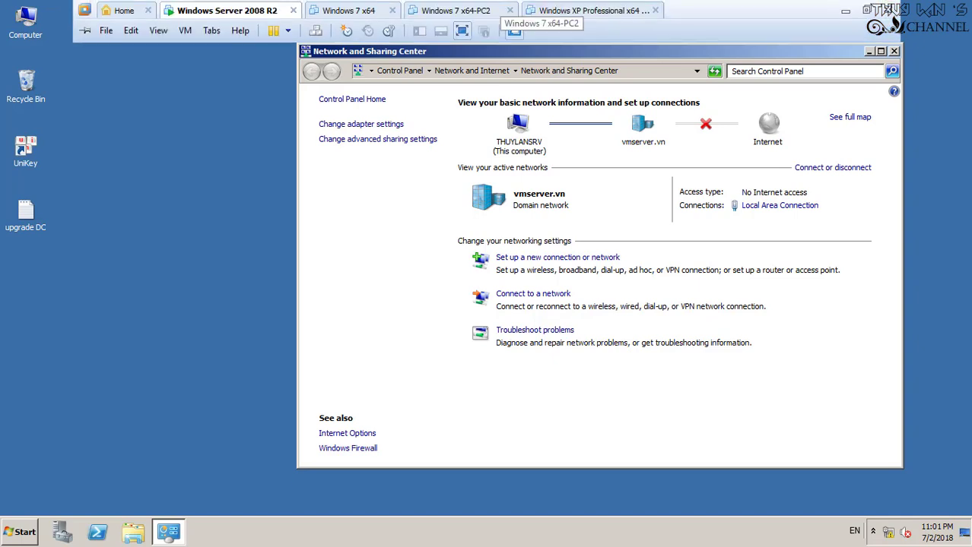
pyautogui.click(348, 10)
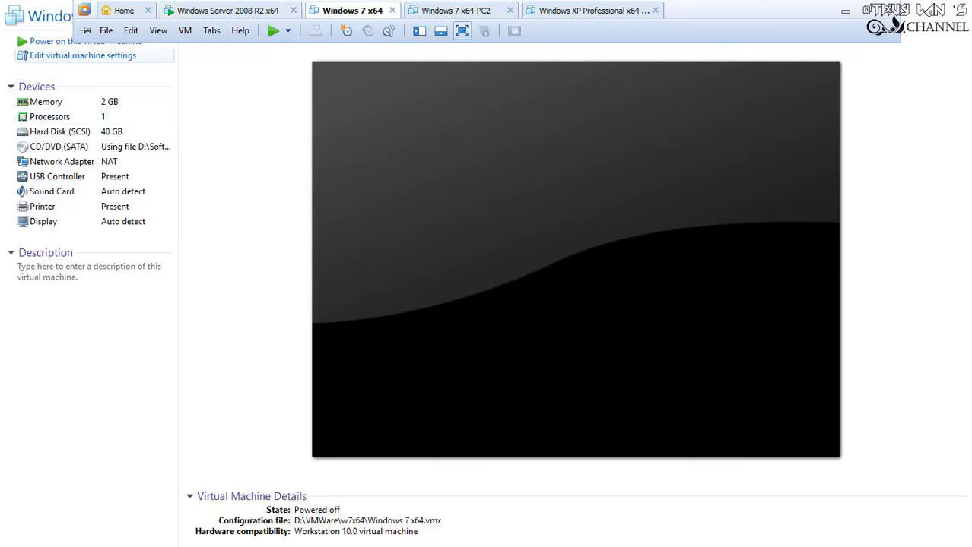
pyautogui.click(85, 41)
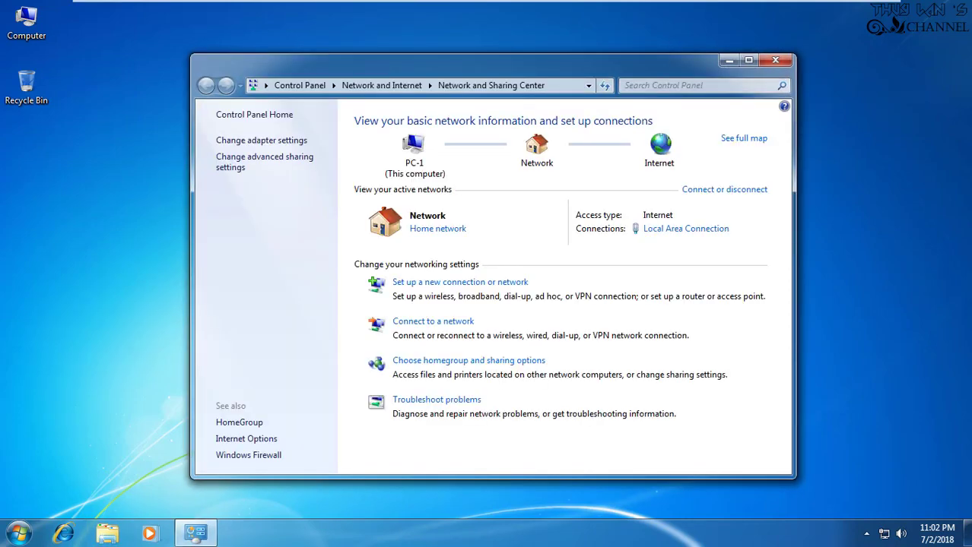
# Review Windows 7's connection details: DHCP server 192.168.90.250, gateway and DNS 192.168.90.2
pyautogui.click(685, 228)
pyautogui.click(411, 256)
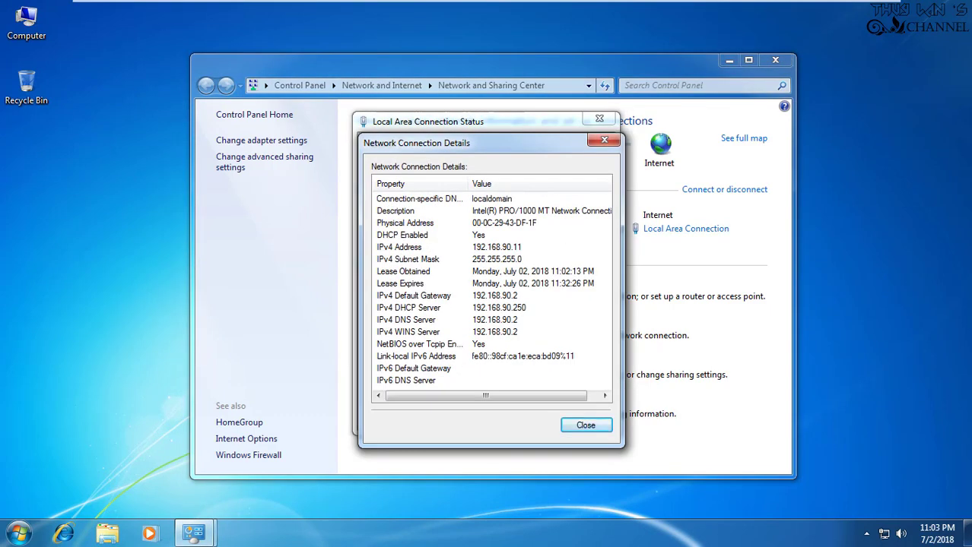
pyautogui.click(413, 296)
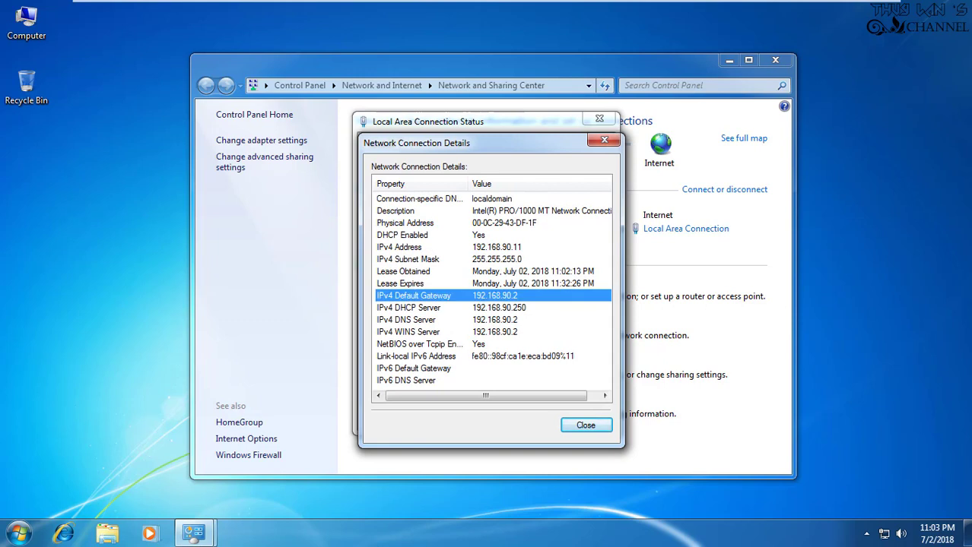
pyautogui.click(408, 308)
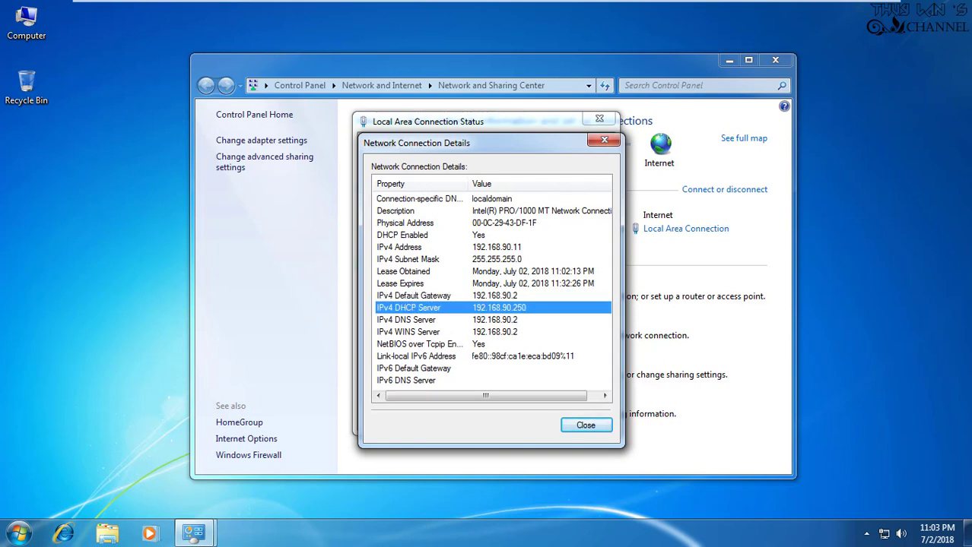
pyautogui.click(406, 320)
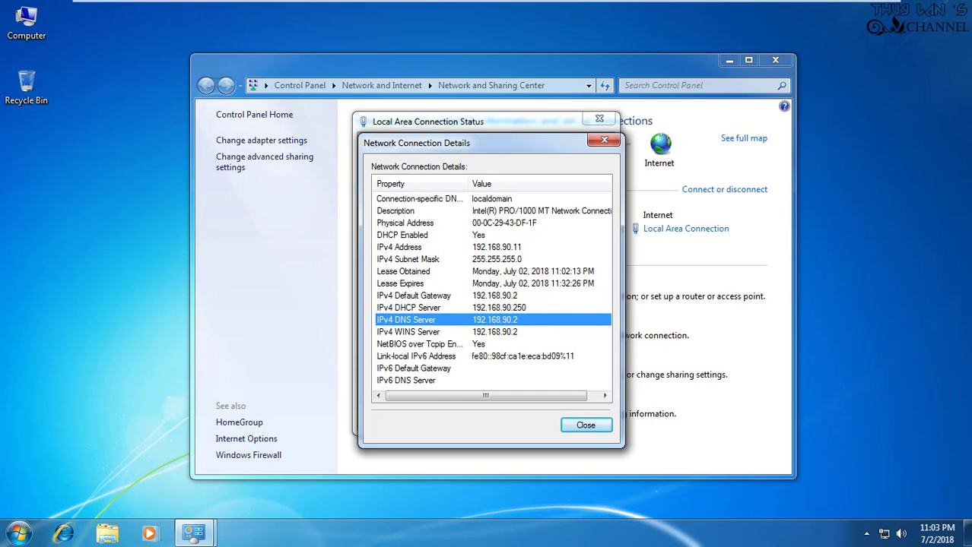
pyautogui.click(413, 296)
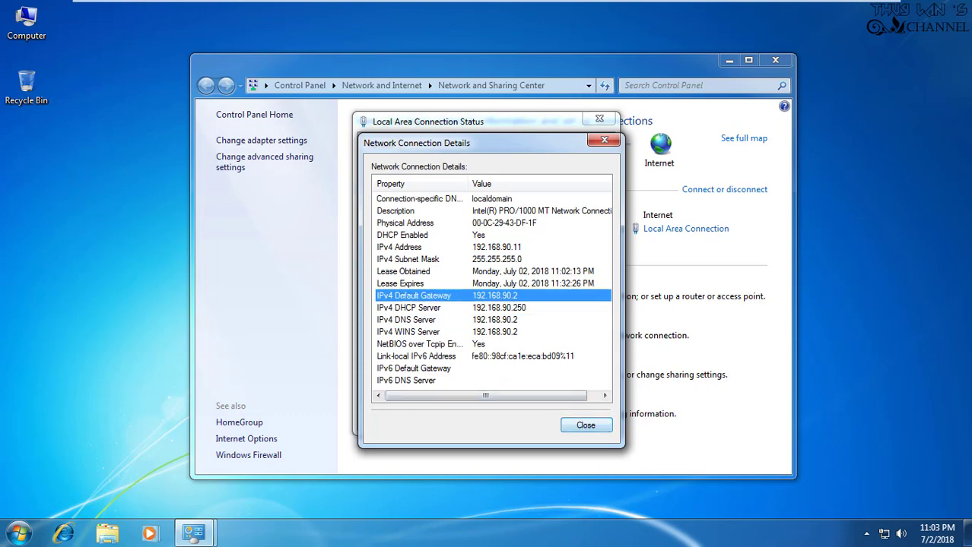
pyautogui.click(585, 424)
pyautogui.click(582, 417)
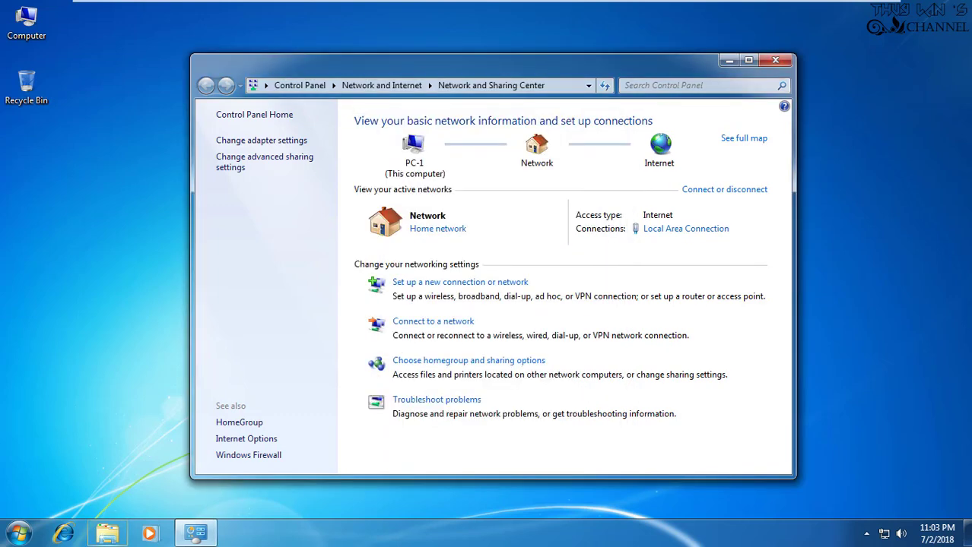
# On the server, review connection details showing gateway 192.168.90.2 and DNS 192.168.90.5
pyautogui.click(775, 60)
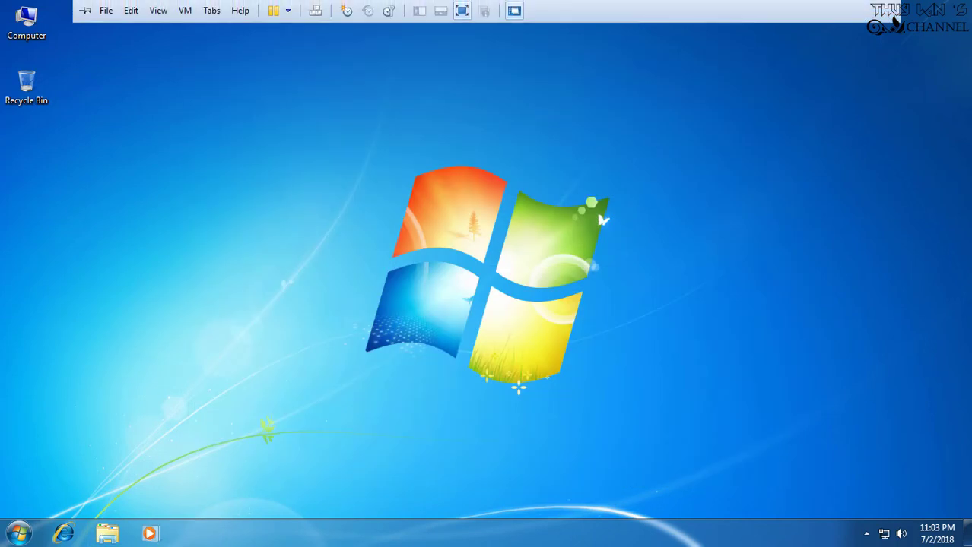
pyautogui.click(227, 10)
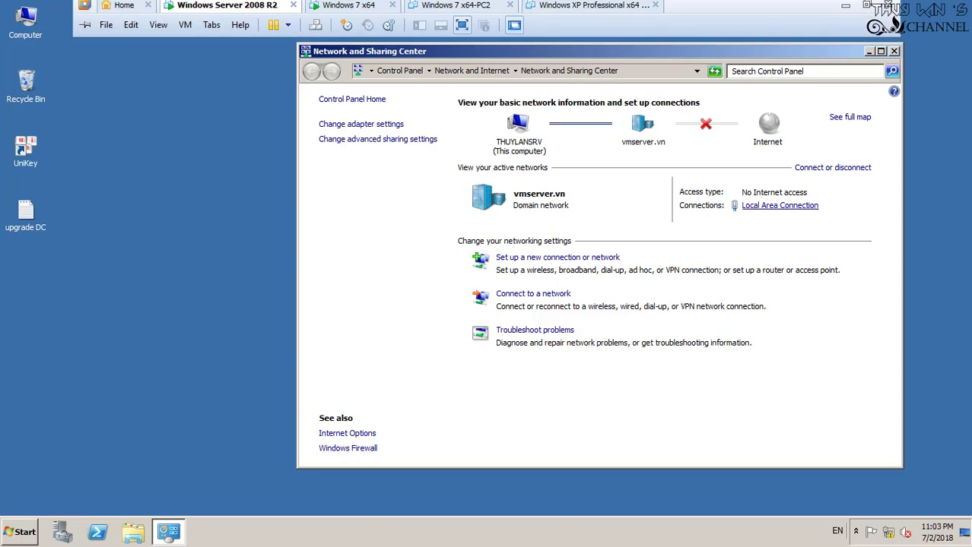
pyautogui.click(779, 205)
pyautogui.click(409, 256)
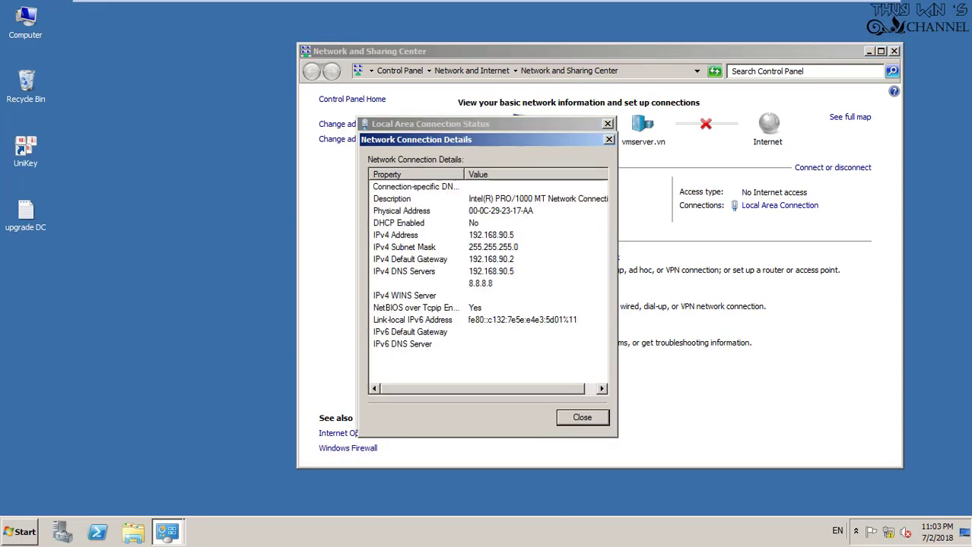
pyautogui.click(404, 271)
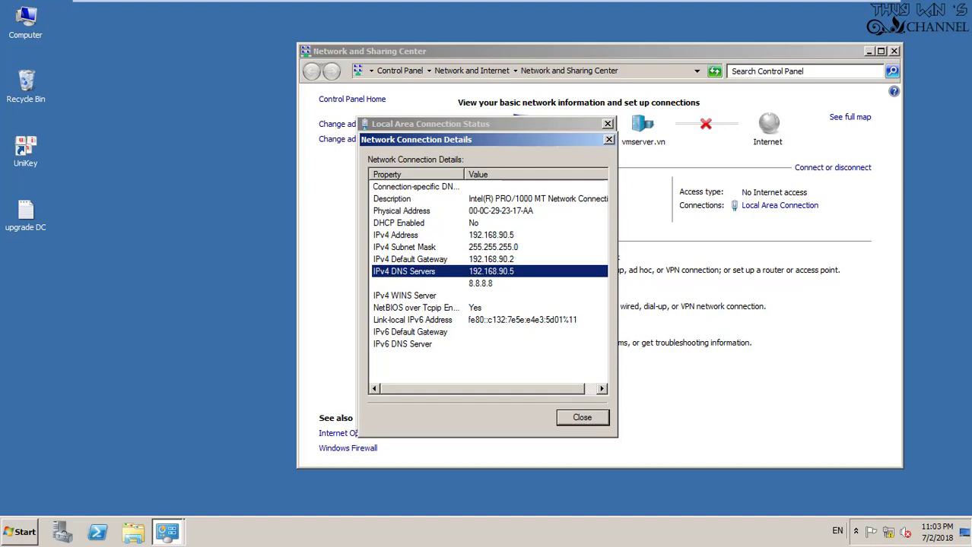
pyautogui.click(410, 260)
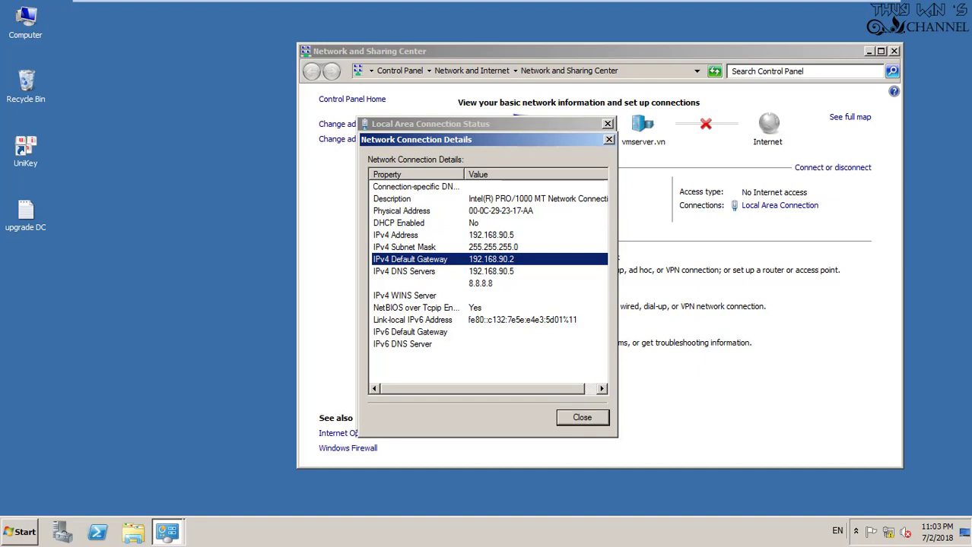
pyautogui.press('Escape')
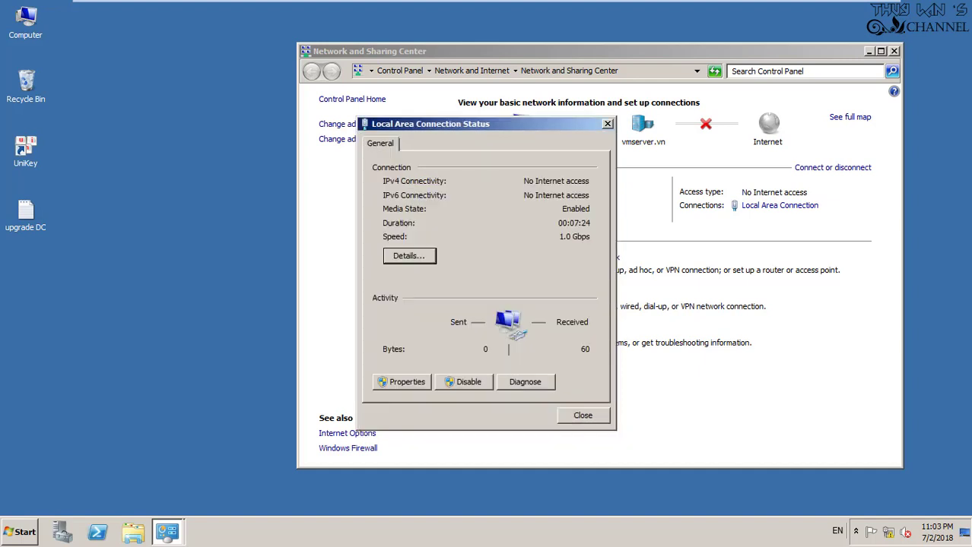
pyautogui.press('Escape')
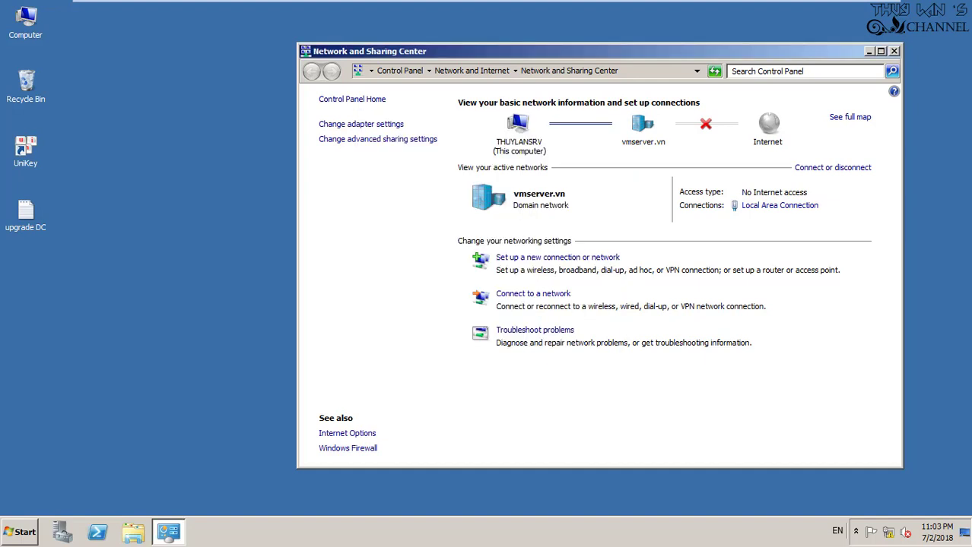
# On Windows 7, open cmd and ping the gateway 192.168.90.2
pyautogui.click(352, 10)
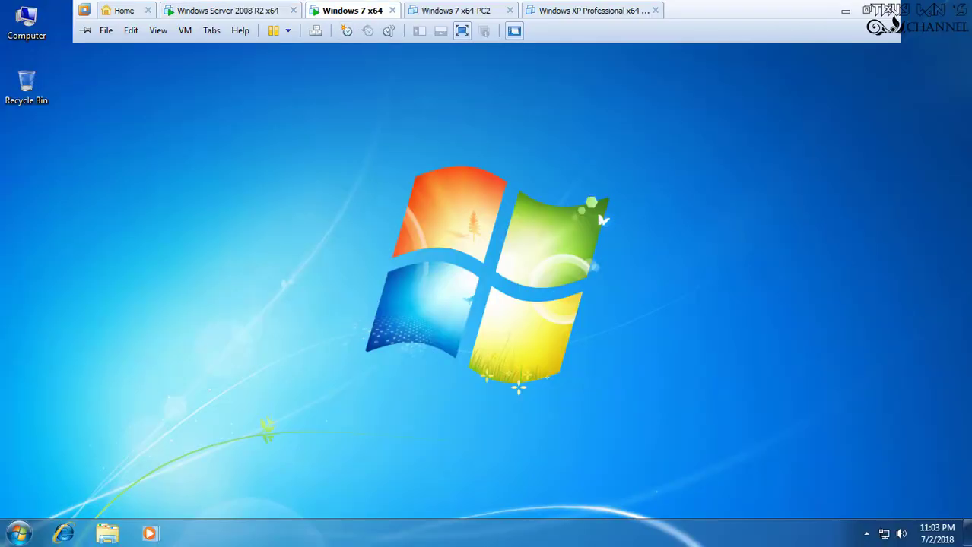
pyautogui.press('super+r')
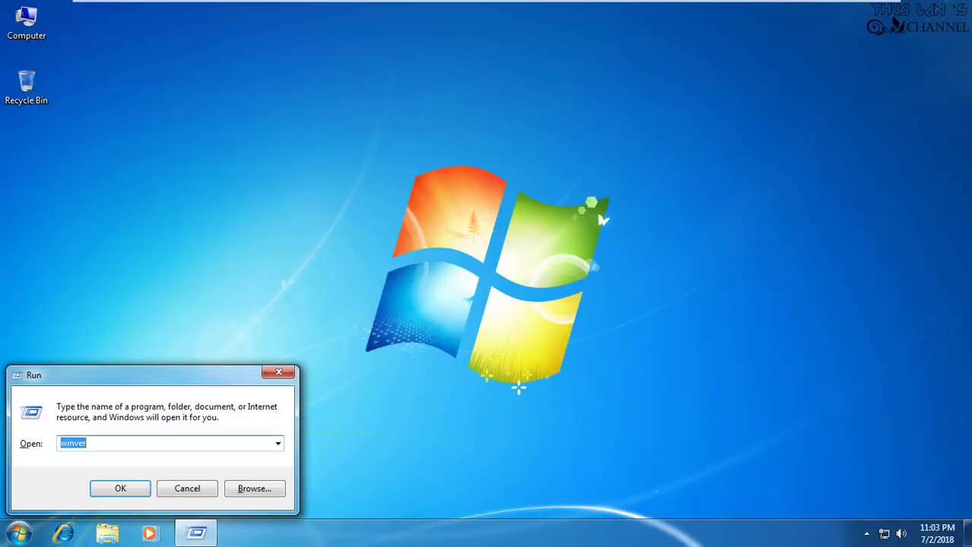
pyautogui.write('cmd')
pyautogui.press('Return')
pyautogui.write('pi')
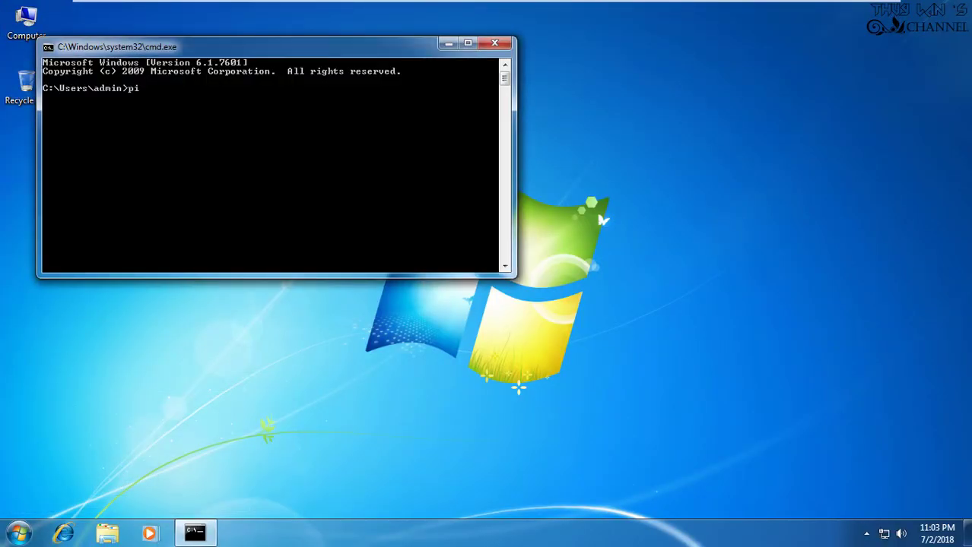
pyautogui.write('ng 192.168.90.2')
pyautogui.press('Return')
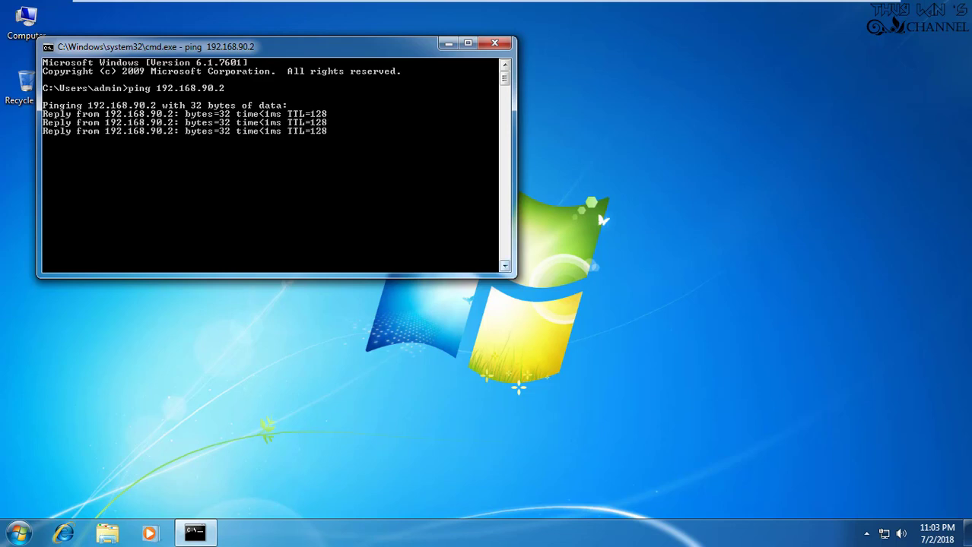
# Ping the domain controller at 192.168.90.5, then close the command prompt
pyautogui.press('Up')
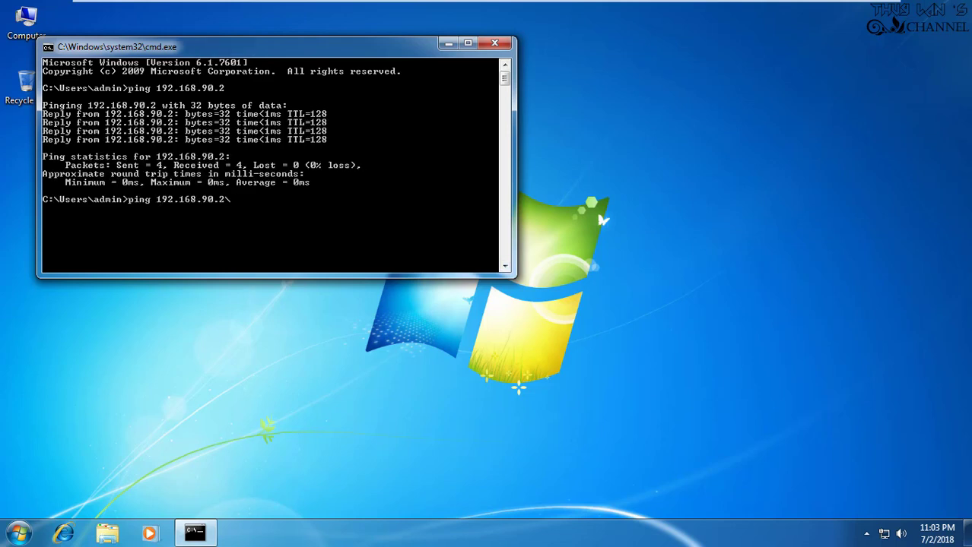
pyautogui.press('BackSpace')
pyautogui.write('5')
pyautogui.press('Return')
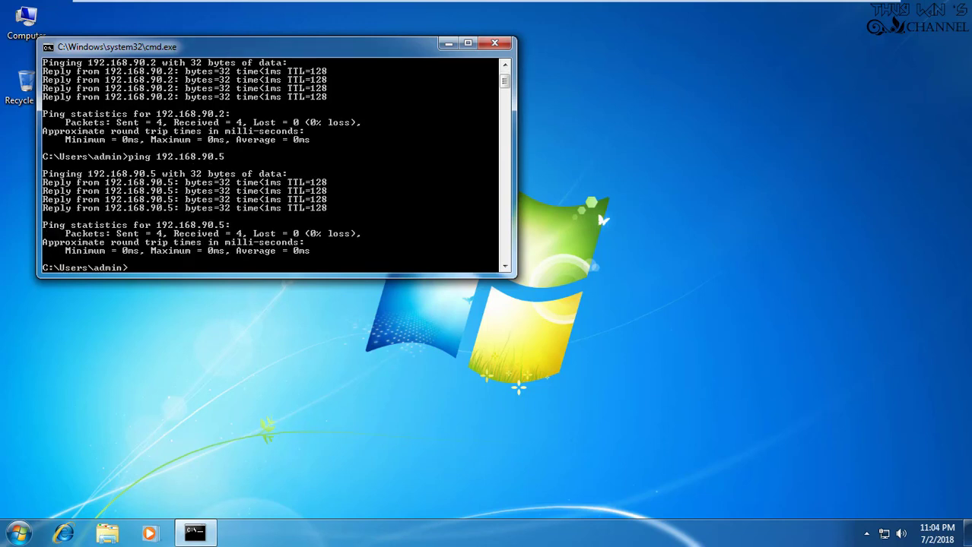
pyautogui.click(495, 43)
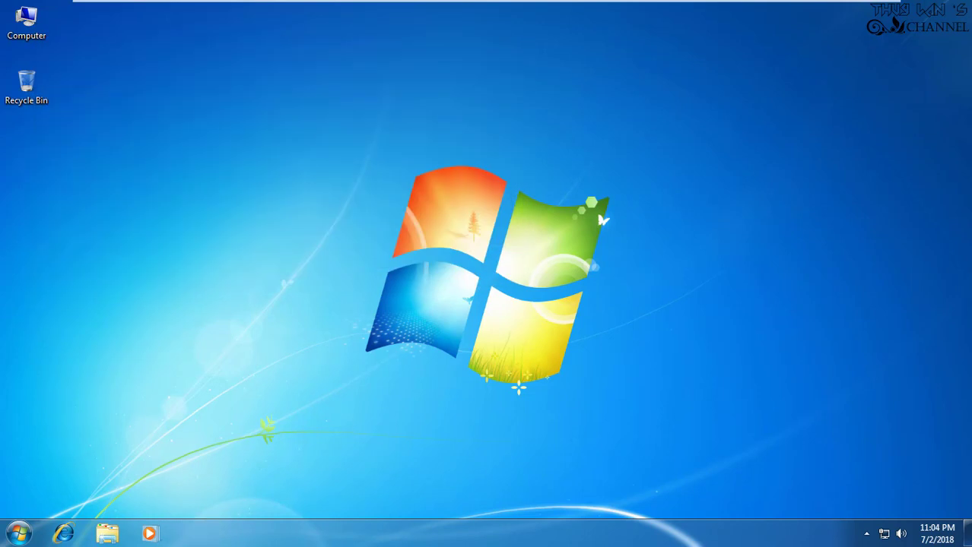
# Shut down the Windows 7 machine and switch back to Windows Server 2008 R2
pyautogui.press('super')
pyautogui.press('Escape')
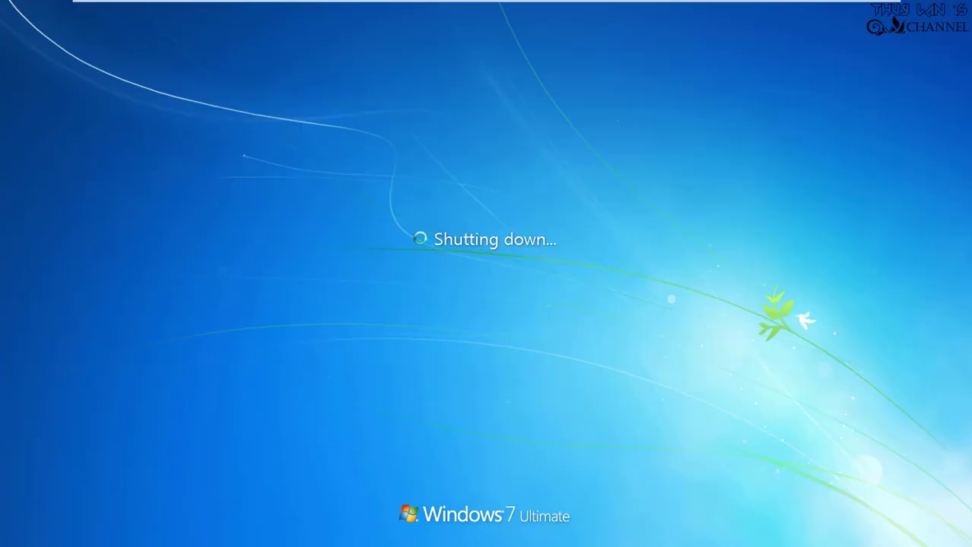
pyautogui.moveTo(352, 2)
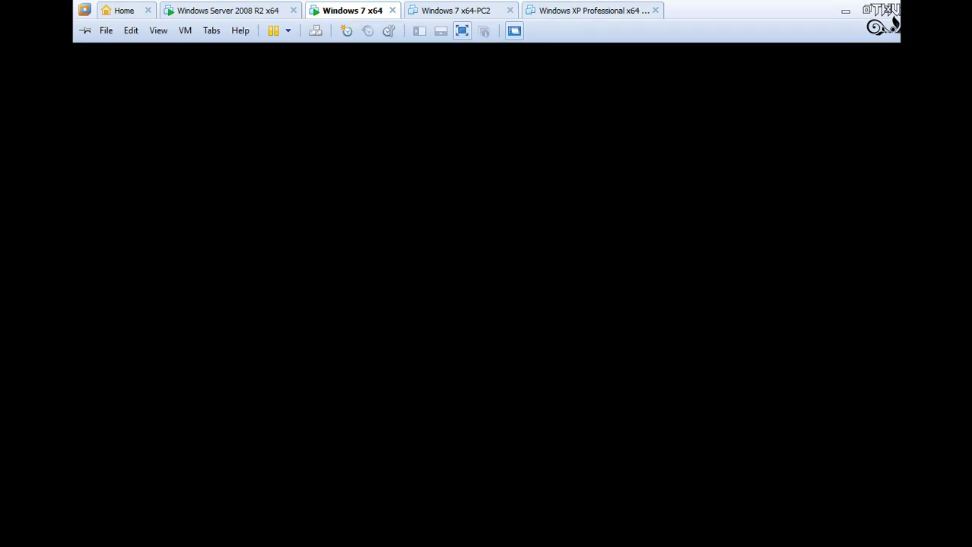
pyautogui.click(227, 10)
# In the 'upgrade DC' notes, add 'Bai sau, mình sẽ hướng dẫn join domain từ windows 7 (vì join domain từ các windows khác đều giống nhau).'
pyautogui.doubleClick(25, 213)
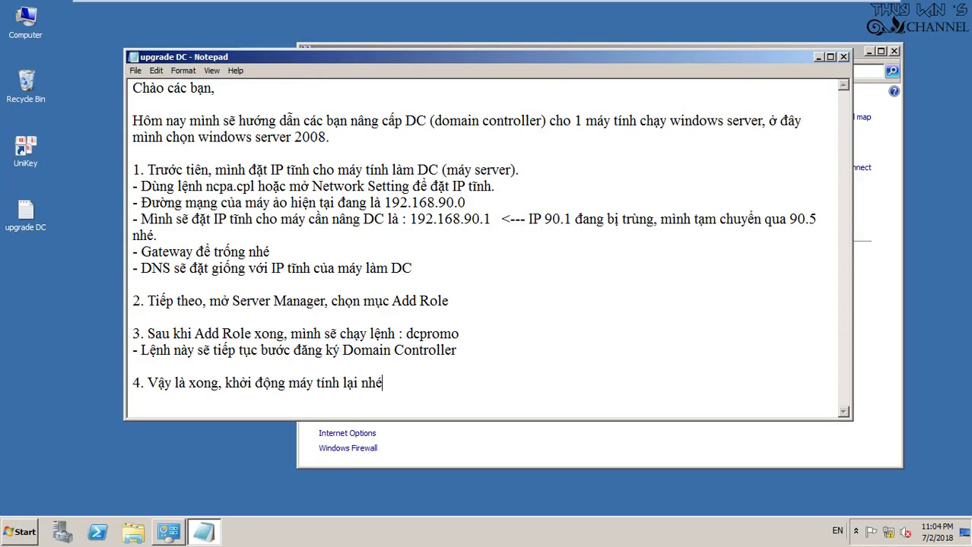
pyautogui.press('Return')
pyautogui.press('Return')
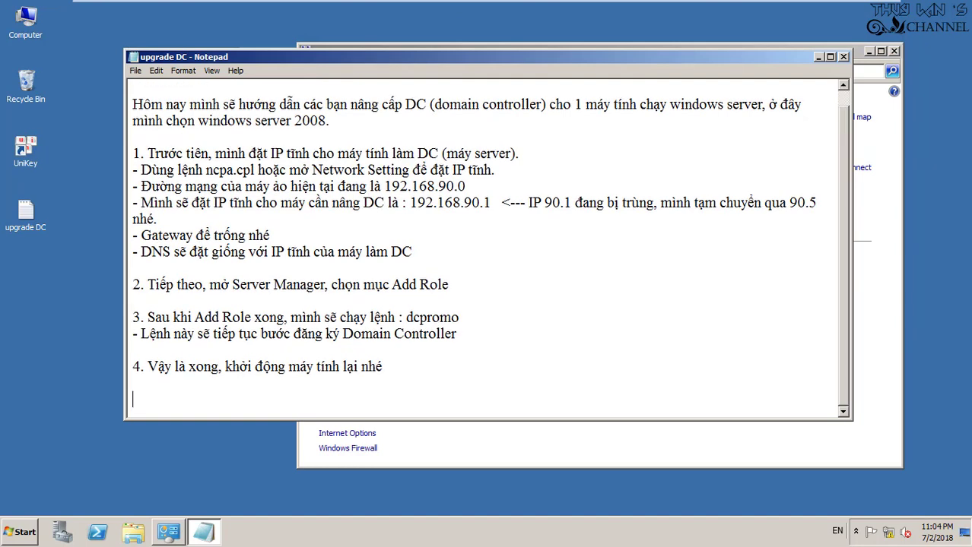
pyautogui.write('Ba')
pyautogui.write('i ')
pyautogui.write('sau, mình s')
pyautogui.write('ẽ hướng dẫ')
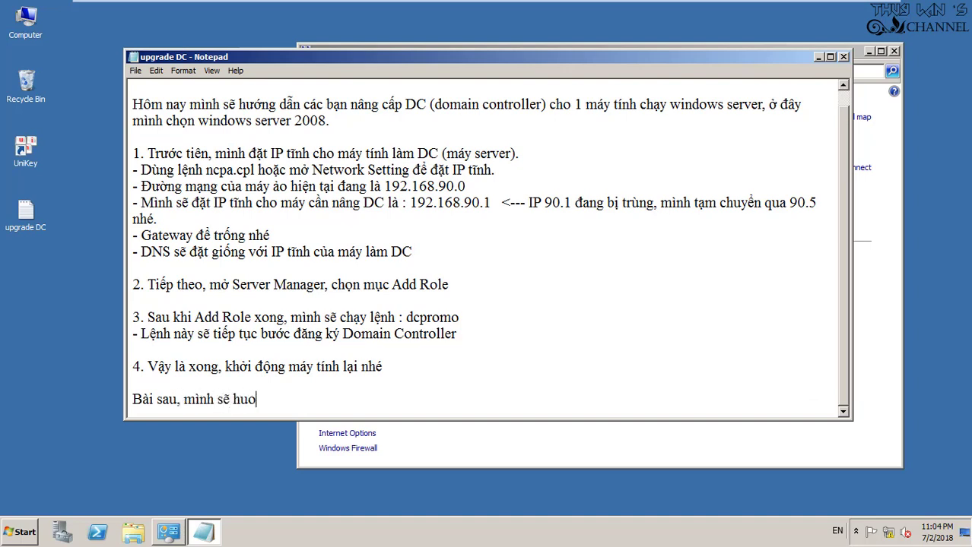
pyautogui.write('n join ')
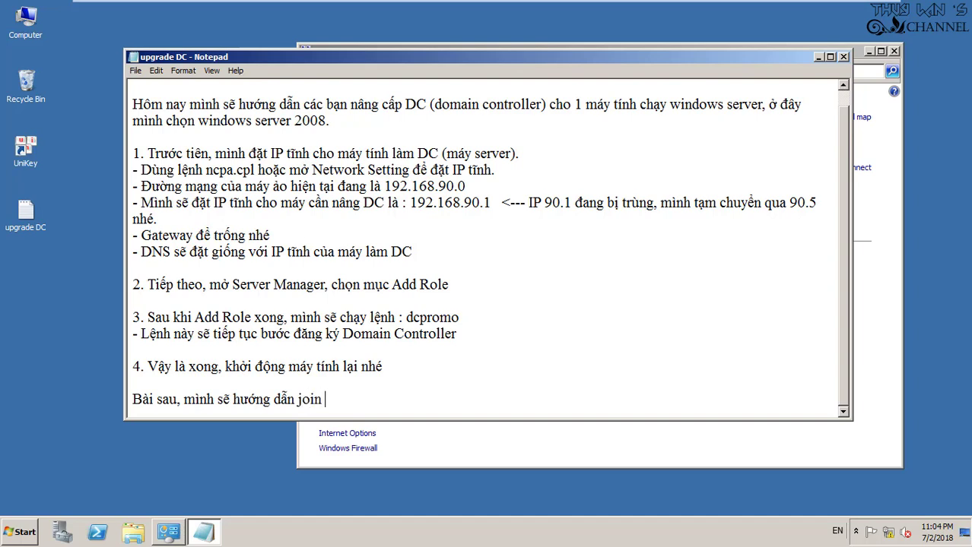
pyautogui.write('domain từ wund')
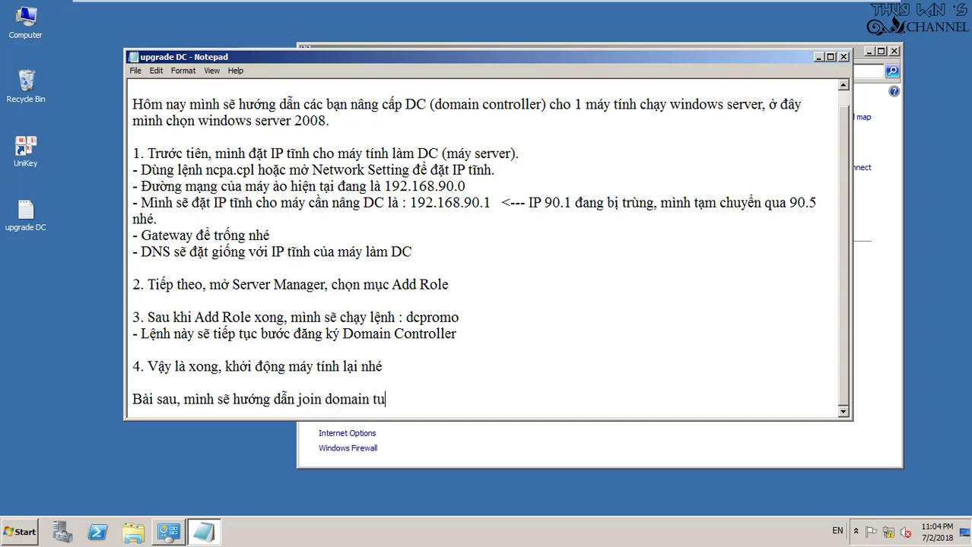
pyautogui.write('ows')
pyautogui.press('BackSpace')
pyautogui.press('BackSpace')
pyautogui.press('BackSpace')
pyautogui.press('BackSpace')
pyautogui.press('BackSpace')
pyautogui.press('BackSpace')
pyautogui.write('ind')
pyautogui.press('BackSpace')
pyautogui.write('dows 7')
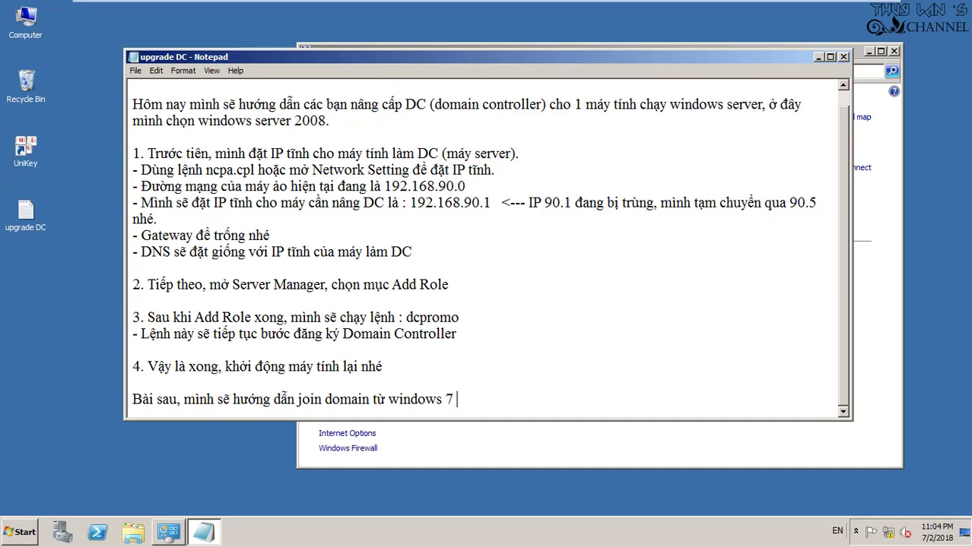
pyautogui.write('(')
pyautogui.write('vì join ')
pyautogui.write('domain')
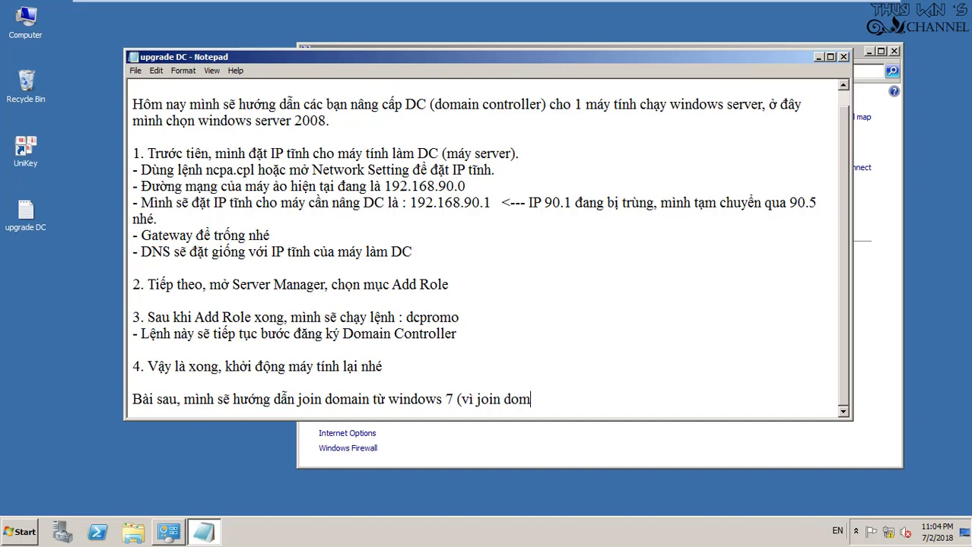
pyautogui.write(' từ các wi')
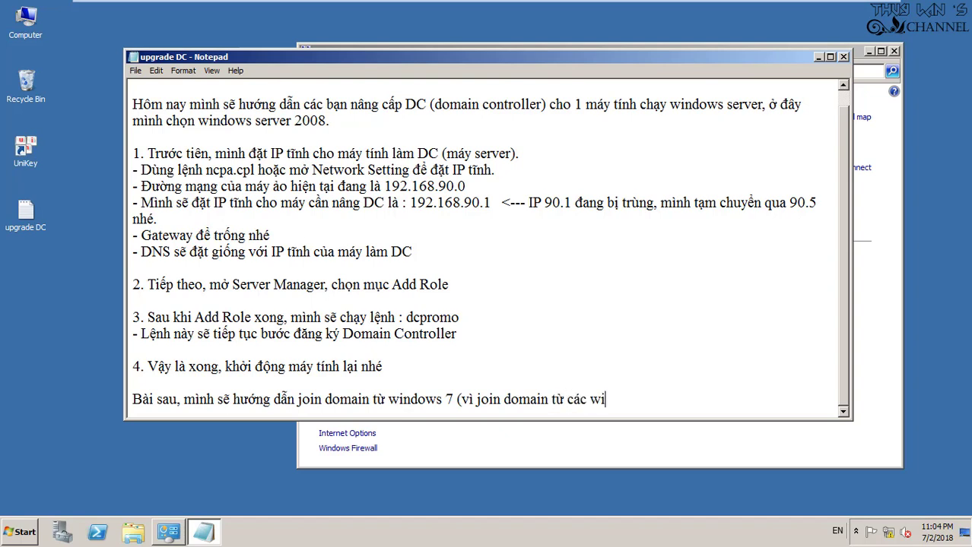
pyautogui.write('ndows khác')
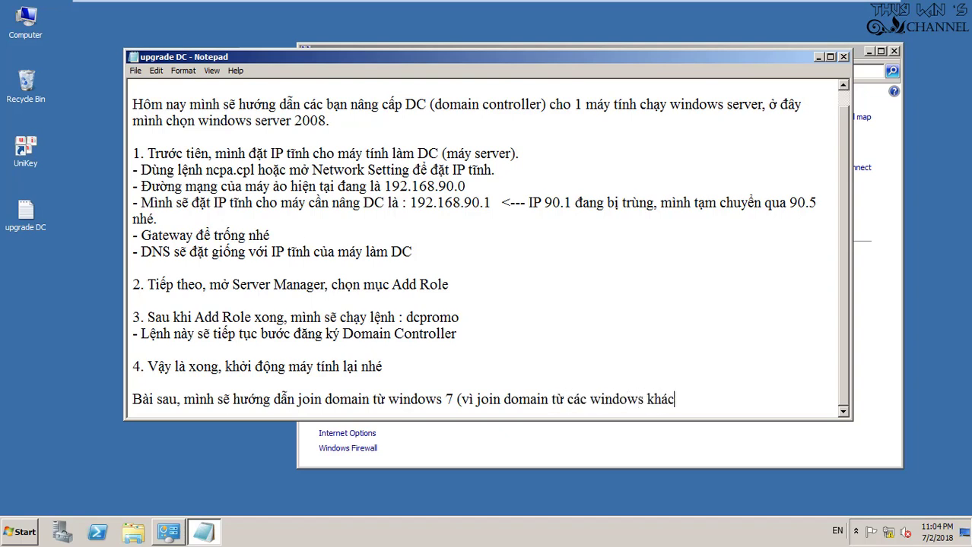
pyautogui.write(' đều giống nhau).')
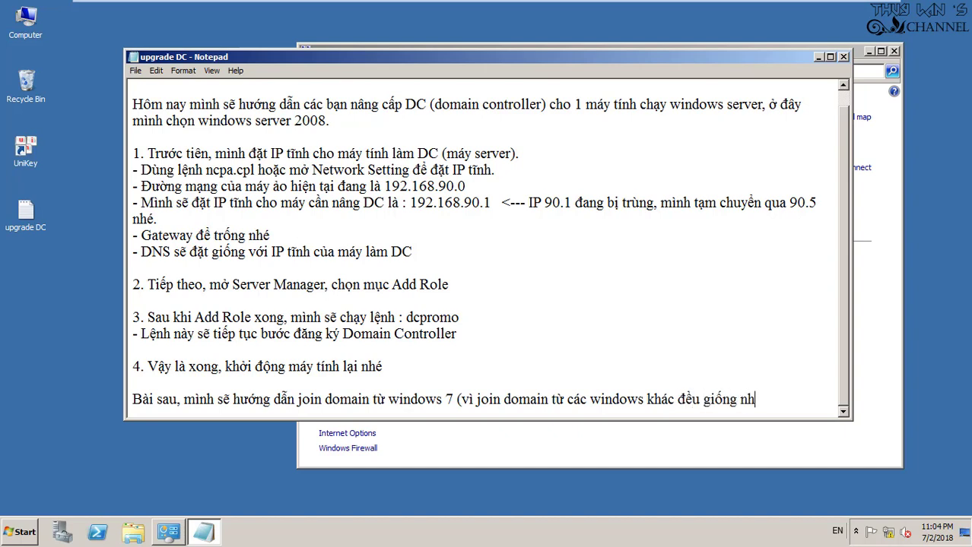